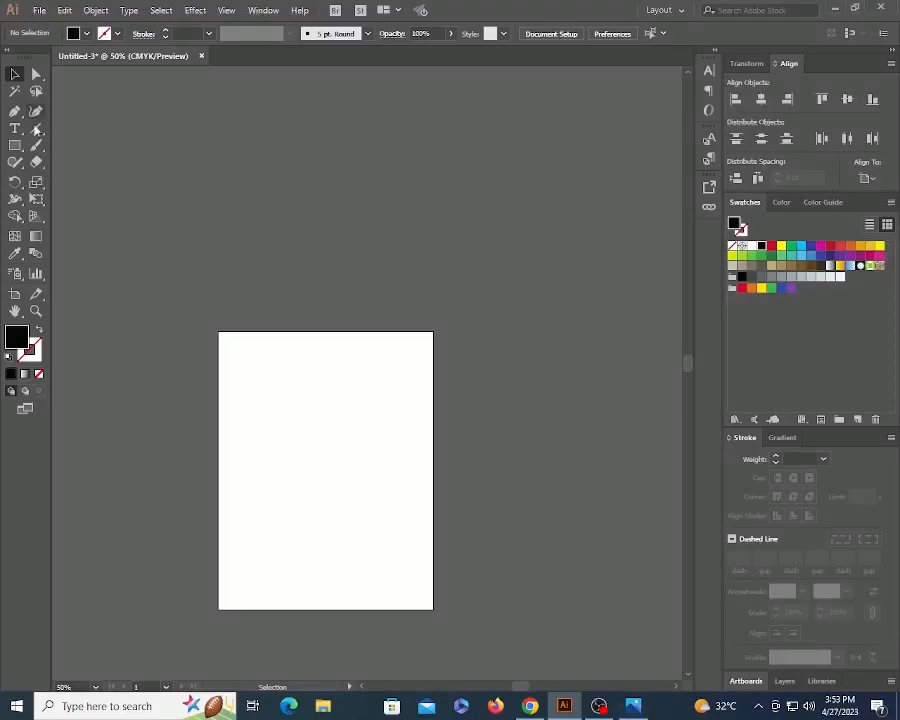
# - Add the point text "Text Tool" near the artboard's upper edge and shift it toward the artboard's left side
pyautogui.click(289, 402)
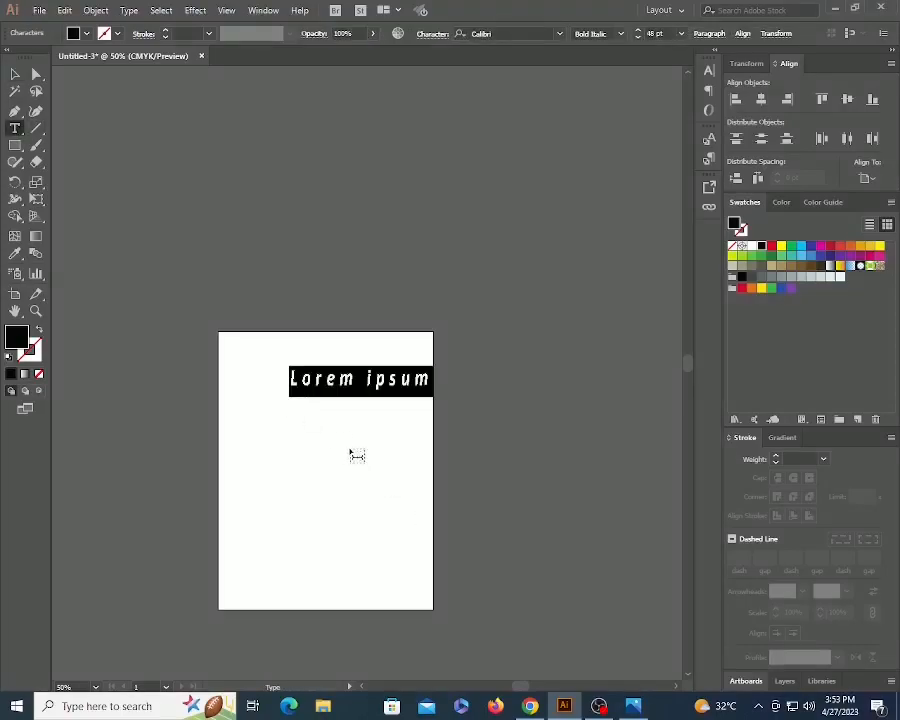
pyautogui.write('Text Tool')
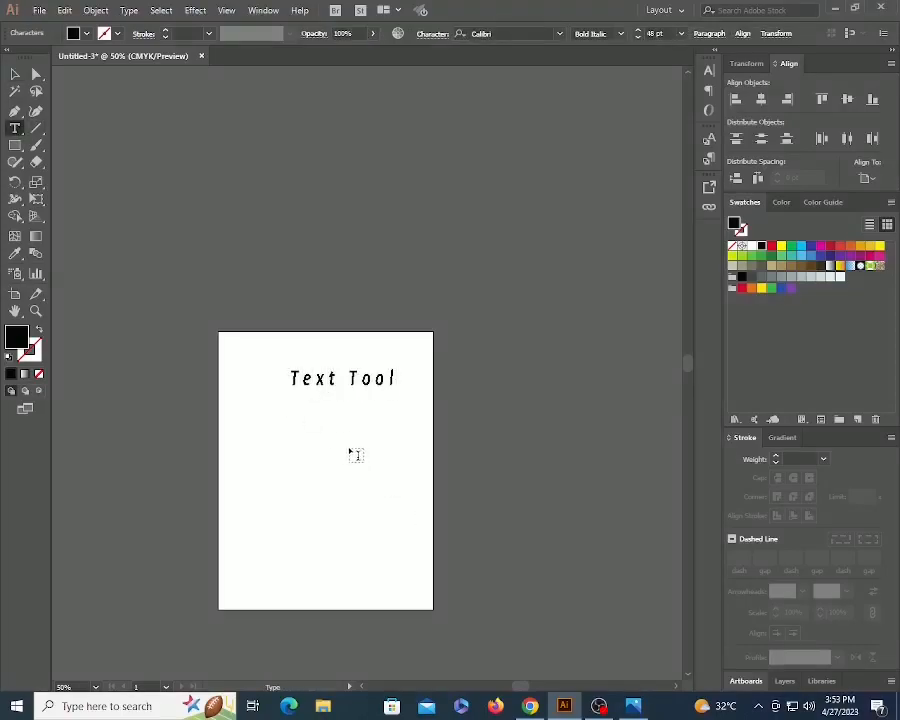
pyautogui.press('Escape')
pyautogui.moveTo(368, 378); pyautogui.dragTo(323, 380)
# - Show the character settings and change the text's font to Orator Std with the Slanted style
pyautogui.hotkey('ctrl', 't')
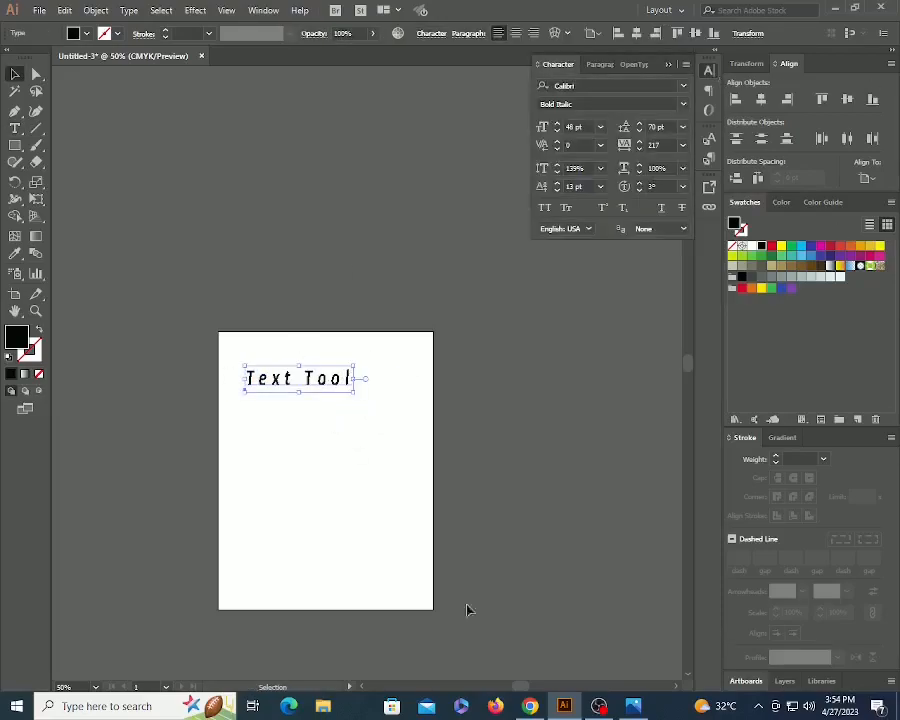
pyautogui.click(683, 85)
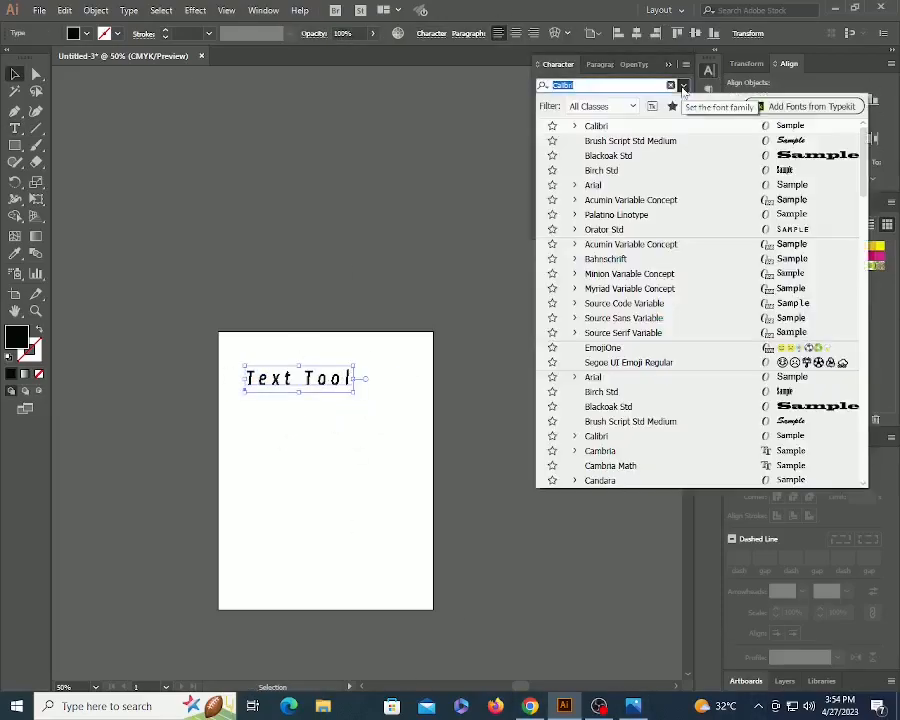
pyautogui.click(636, 234)
pyautogui.click(683, 104)
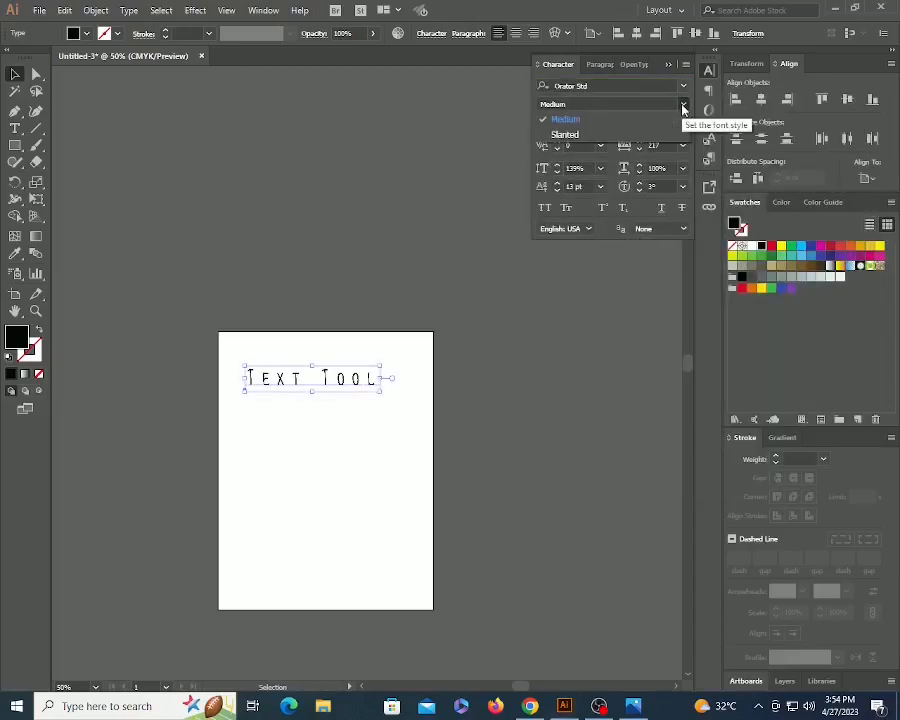
pyautogui.click(594, 135)
# - Set the text's font to Calibri with the Bold style
pyautogui.click(683, 85)
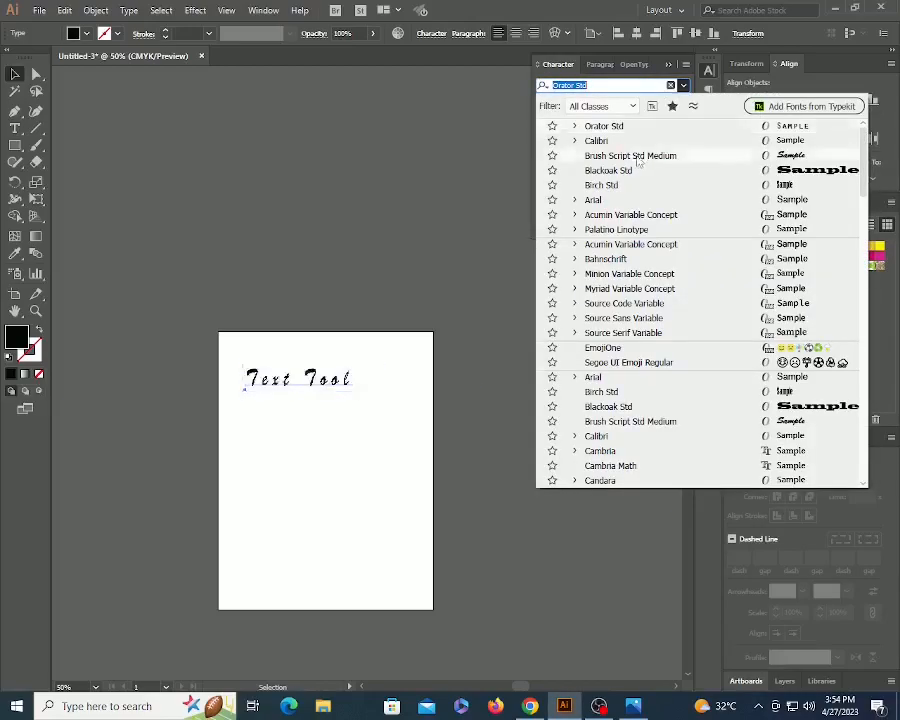
pyautogui.click(590, 138)
pyautogui.click(684, 104)
pyautogui.click(619, 181)
# - Set the font size of the "Text Tool" text to 72 pt
pyautogui.click(328, 402)
pyautogui.click(340, 380)
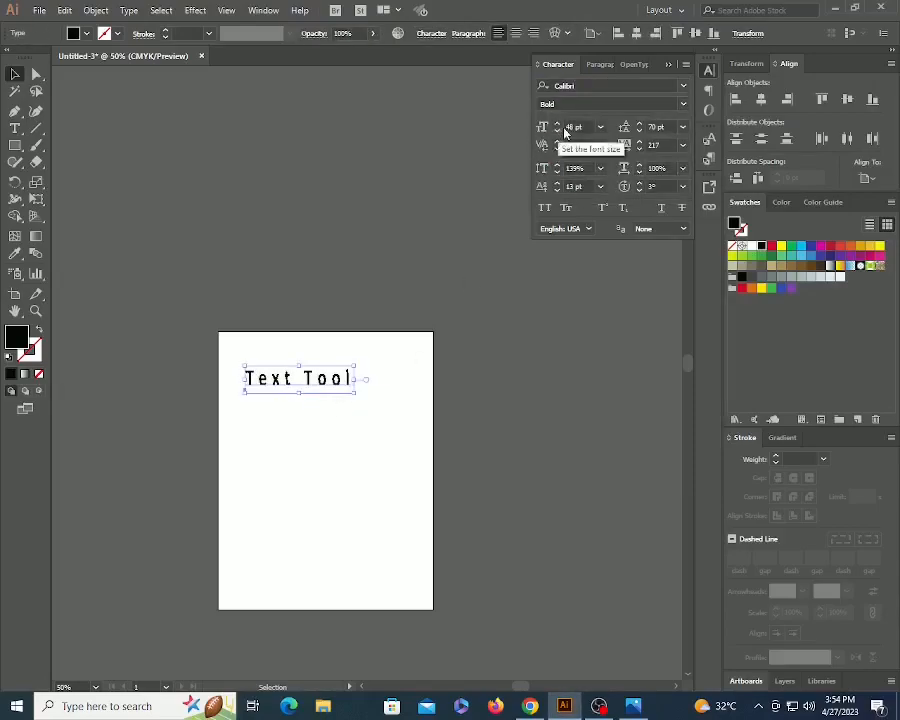
pyautogui.click(600, 127)
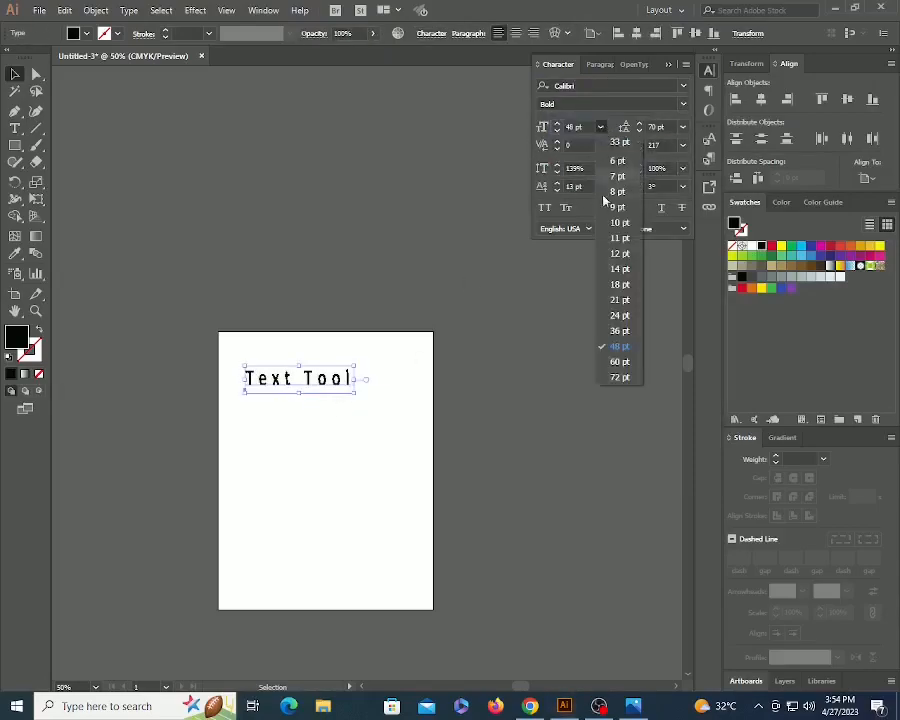
pyautogui.click(620, 377)
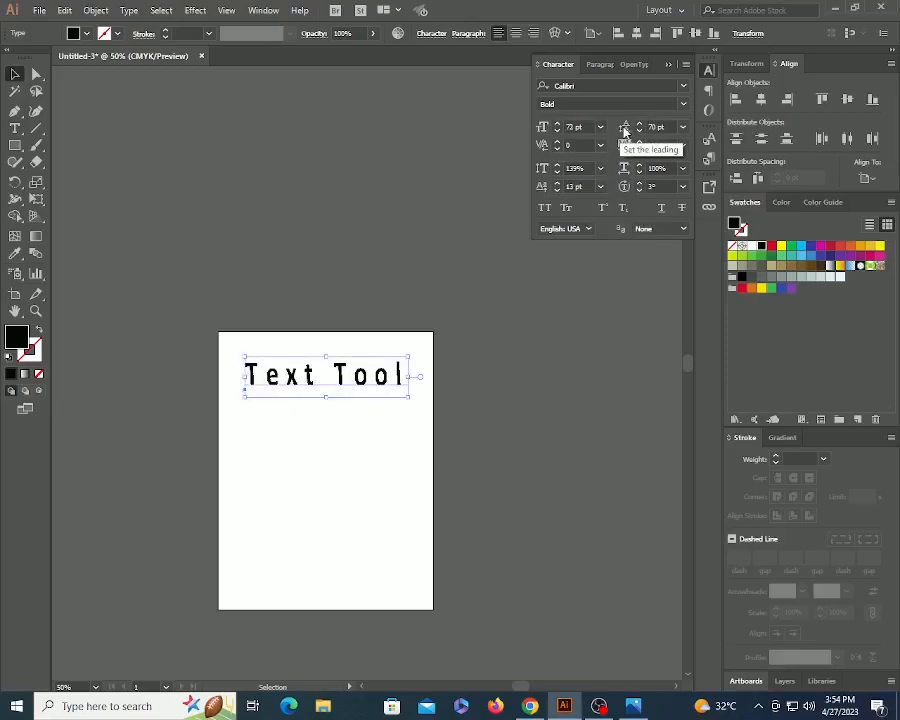
# - Duplicate "Text Tool" as a second line within the same text object
pyautogui.doubleClick(356, 376)
pyautogui.hotkey('ctrl', 'a')
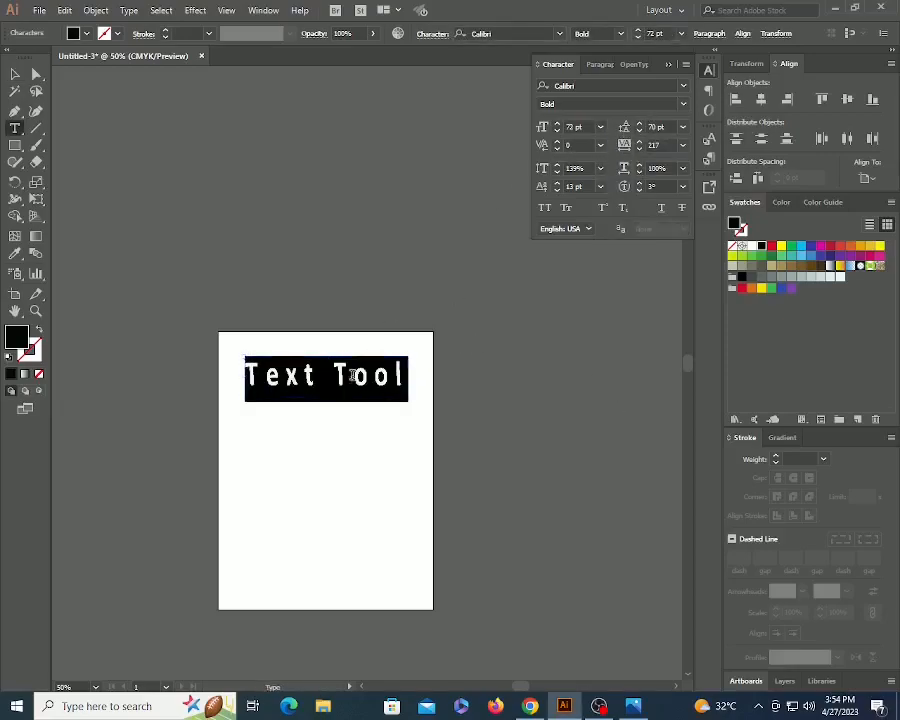
pyautogui.hotkey('ctrl', 'c')
pyautogui.press('End')
pyautogui.press('Return')
pyautogui.hotkey('ctrl', 'v')
pyautogui.press('Escape')
pyautogui.press('z')
pyautogui.click(378, 385)
pyautogui.click(378, 385)
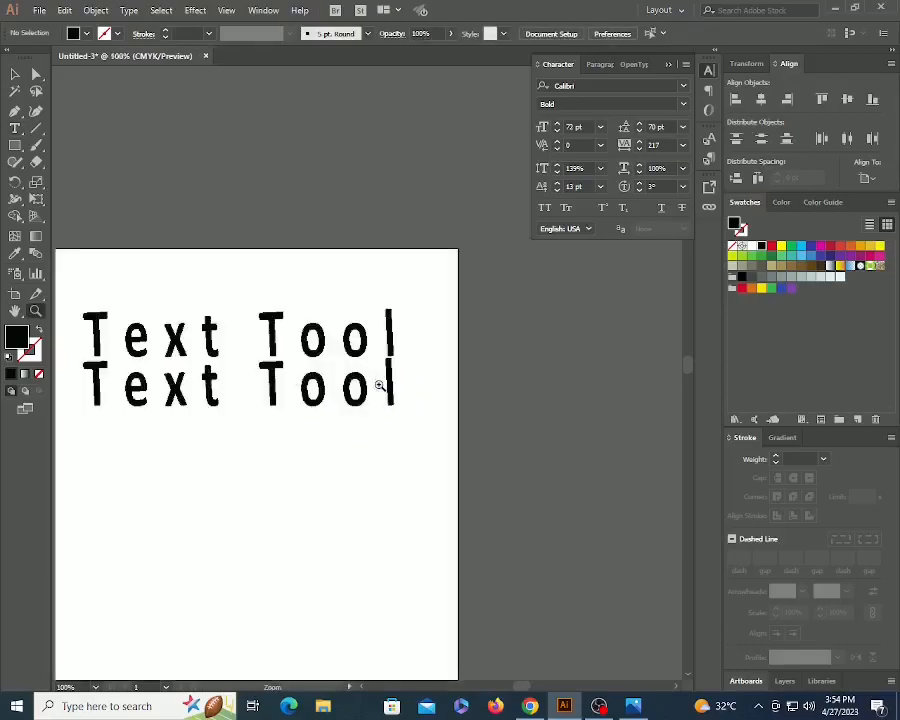
pyautogui.press('v')
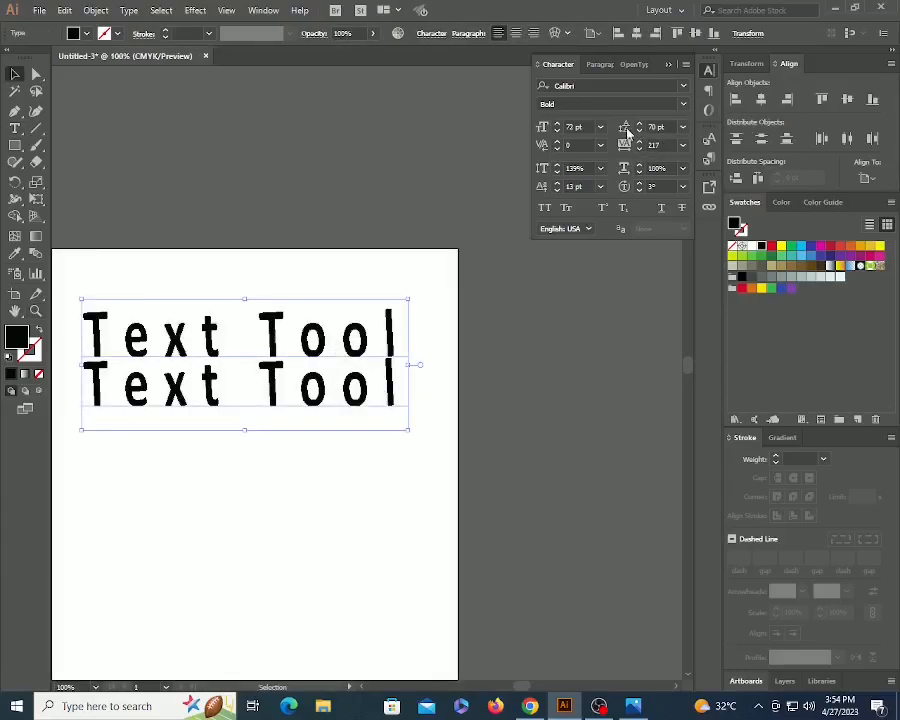
# - Increase the leading of the two-line text to 106 pt
pyautogui.click(683, 127)
pyautogui.click(697, 155)
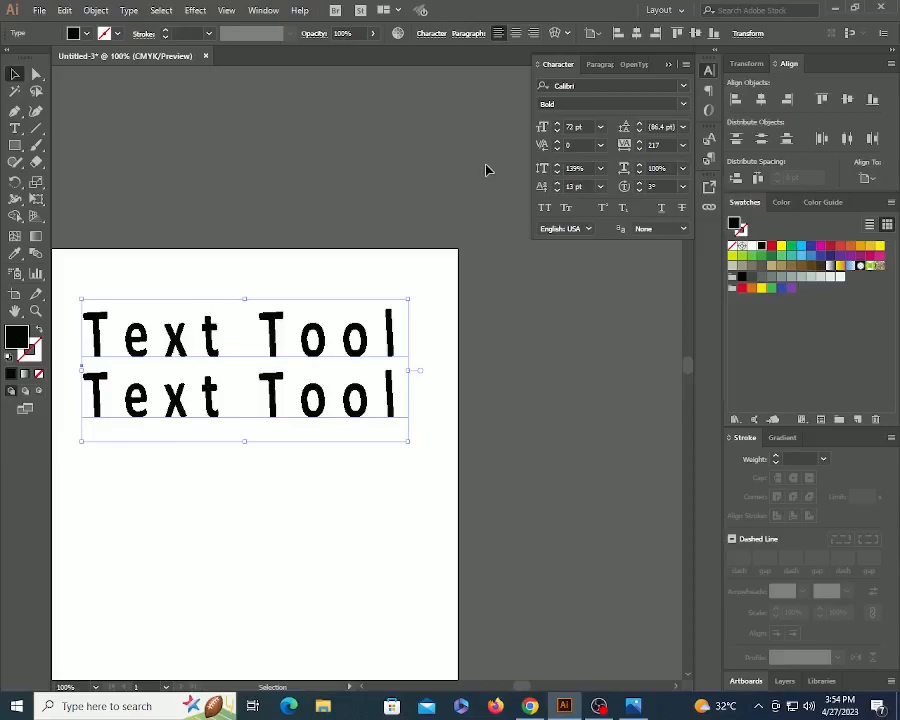
pyautogui.click(640, 131)
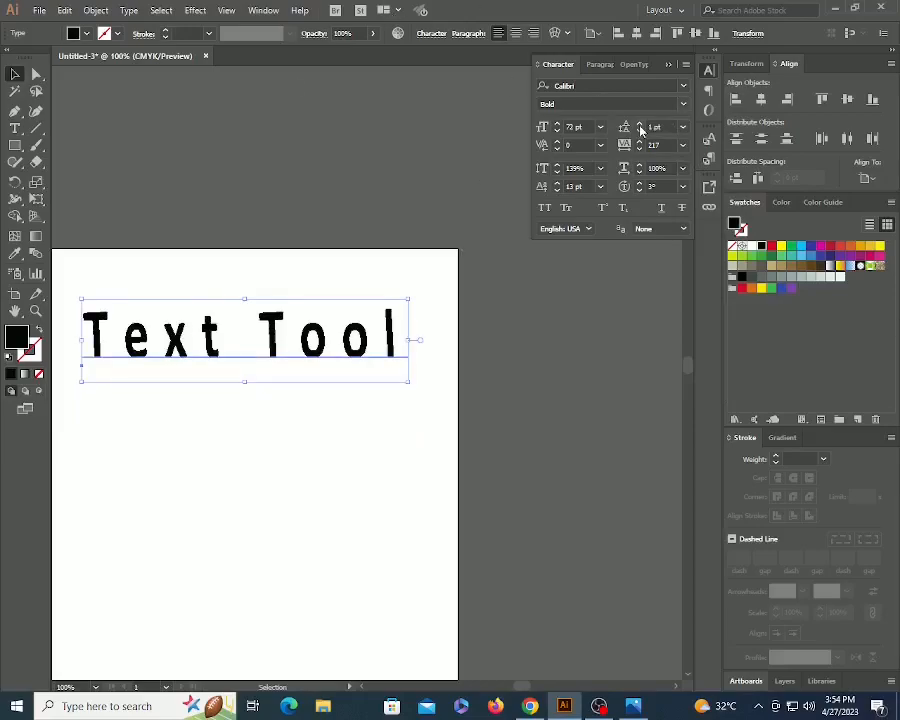
pyautogui.click(645, 128)
pyautogui.write('36')
pyautogui.press('Return')
pyautogui.click(641, 125)
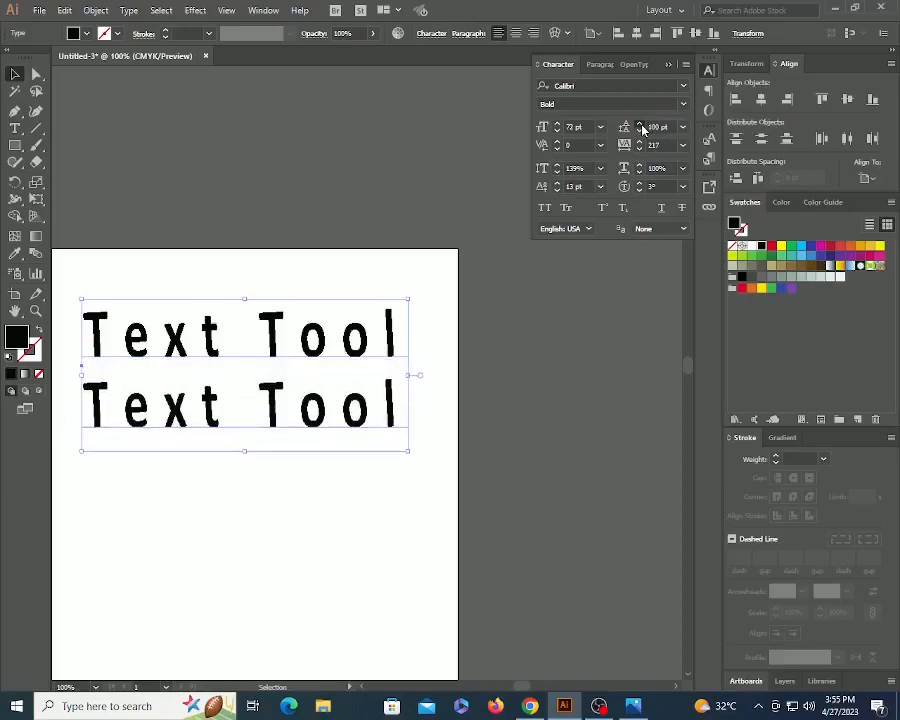
pyautogui.click(280, 306)
pyautogui.click(282, 330)
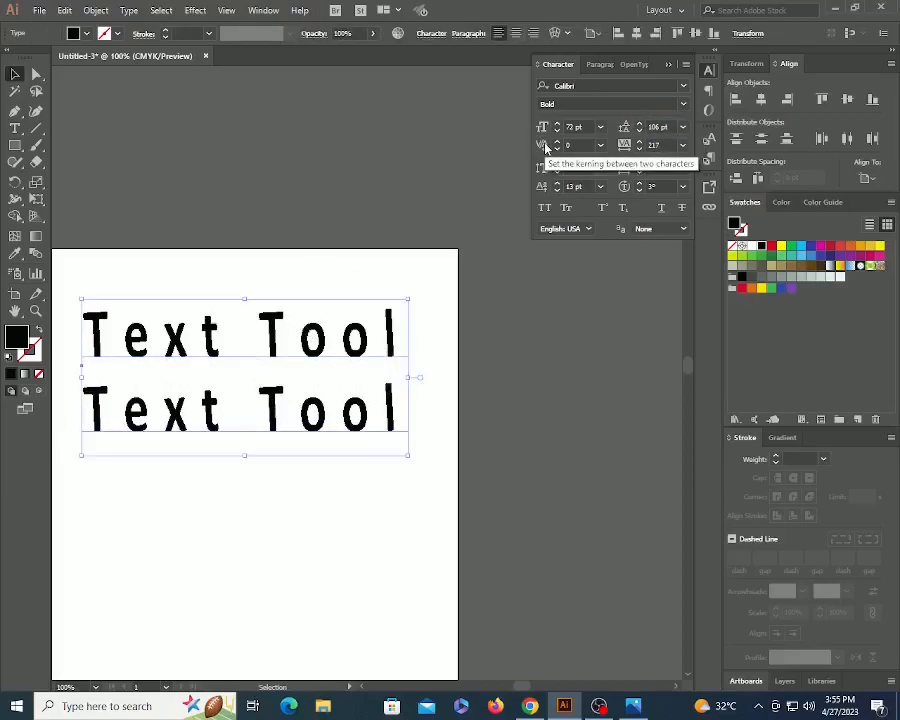
# - Set the character rotation of the two-line text to 0°
pyautogui.click(116, 276)
pyautogui.press('z')
pyautogui.moveTo(251, 375); pyautogui.dragTo(232, 400)
pyautogui.press('v')
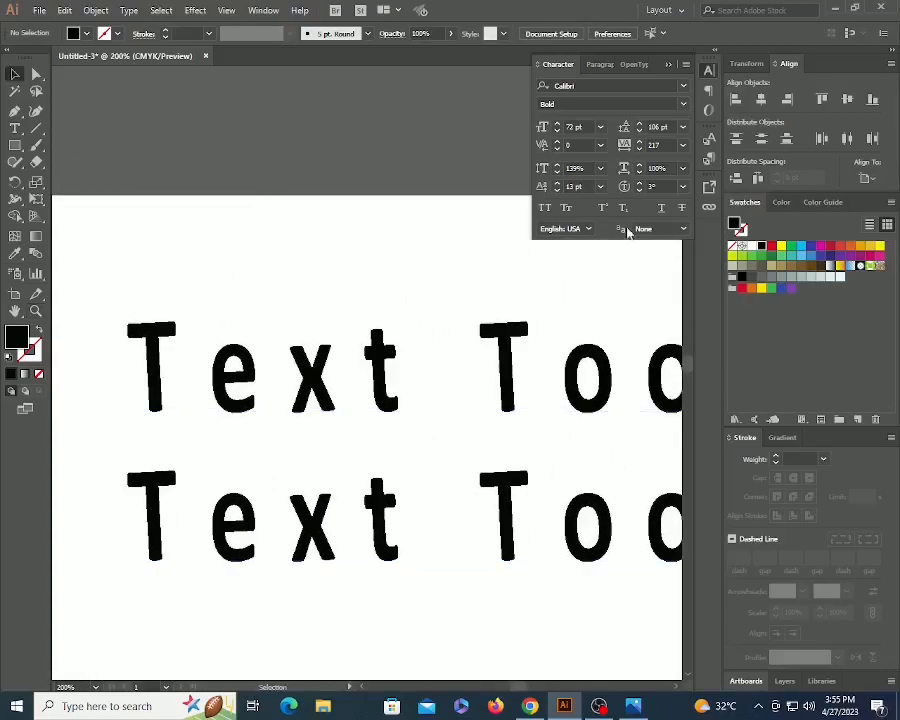
pyautogui.click(310, 410)
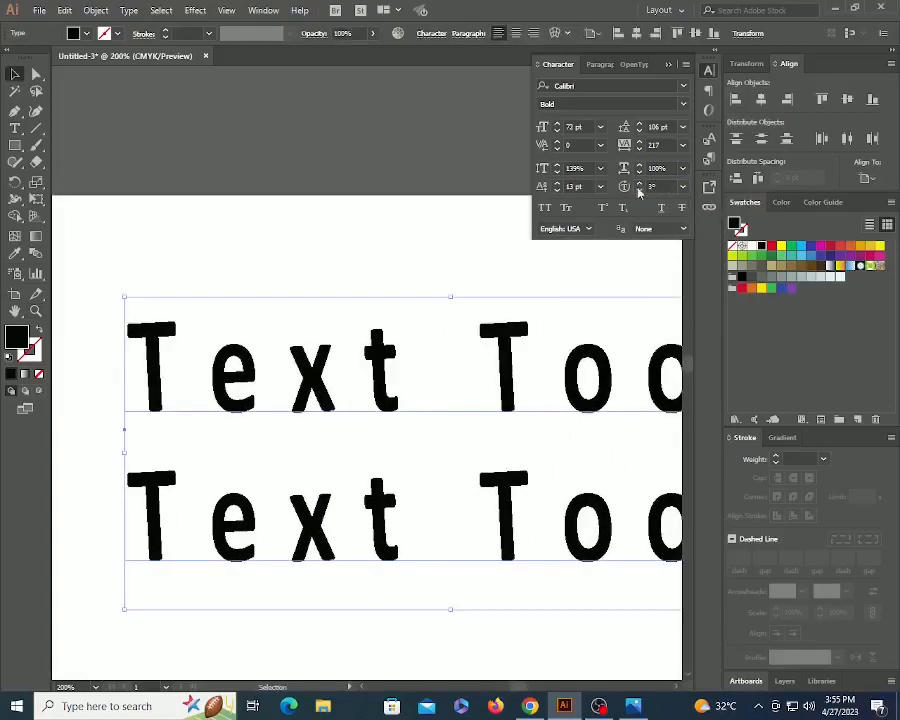
pyautogui.click(652, 186)
pyautogui.press('Return')
pyautogui.click(306, 376)
pyautogui.click(172, 364)
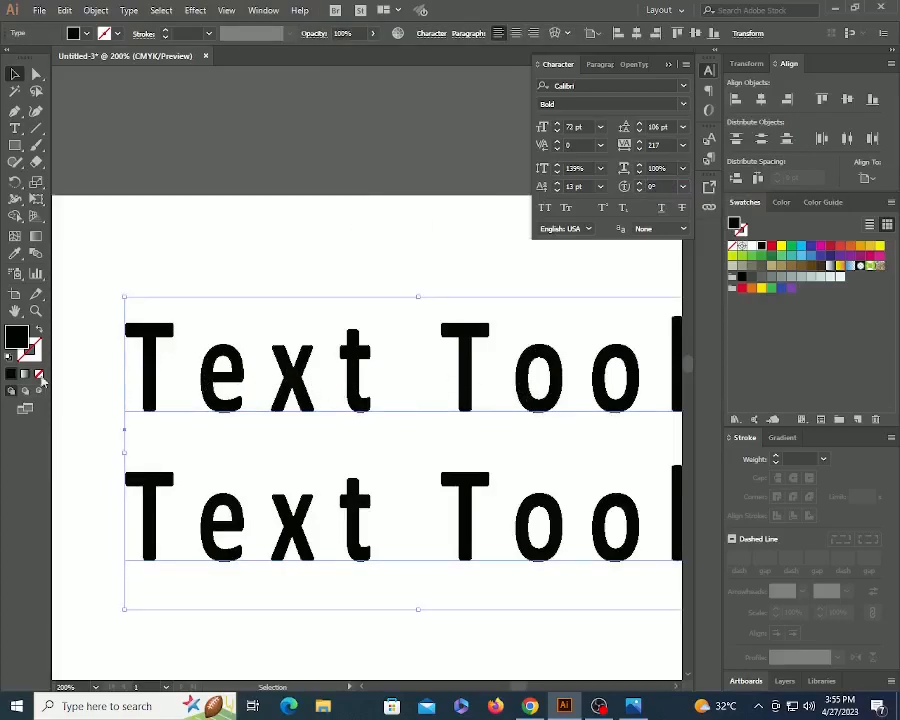
# - Delete the first letter "T" of the upper line and retype it
pyautogui.doubleClick(184, 380)
pyautogui.press('BackSpace')
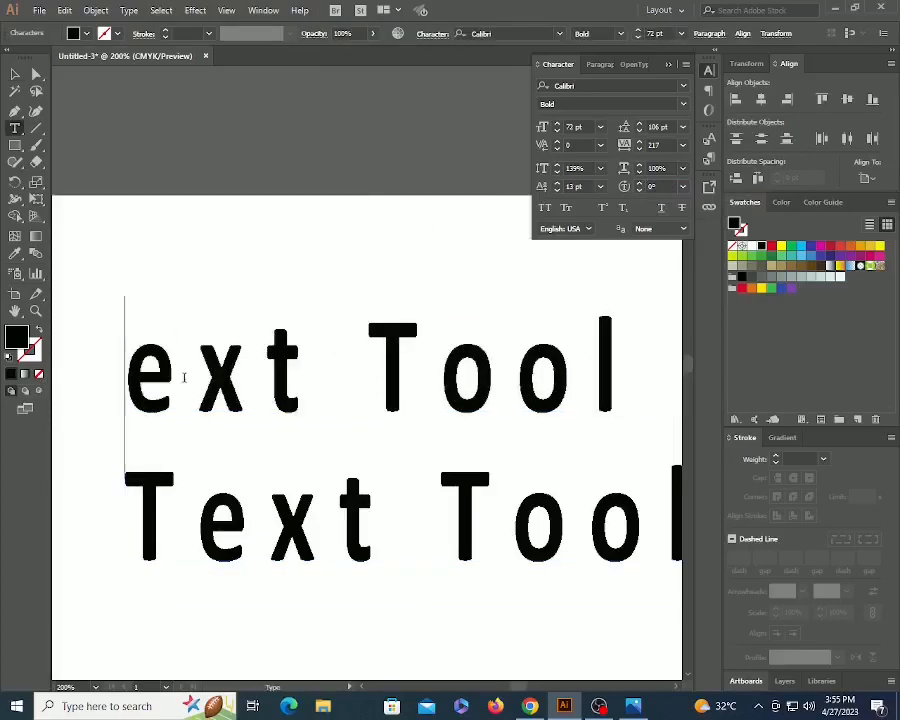
pyautogui.write('t')
pyautogui.press('BackSpace')
pyautogui.write('T')
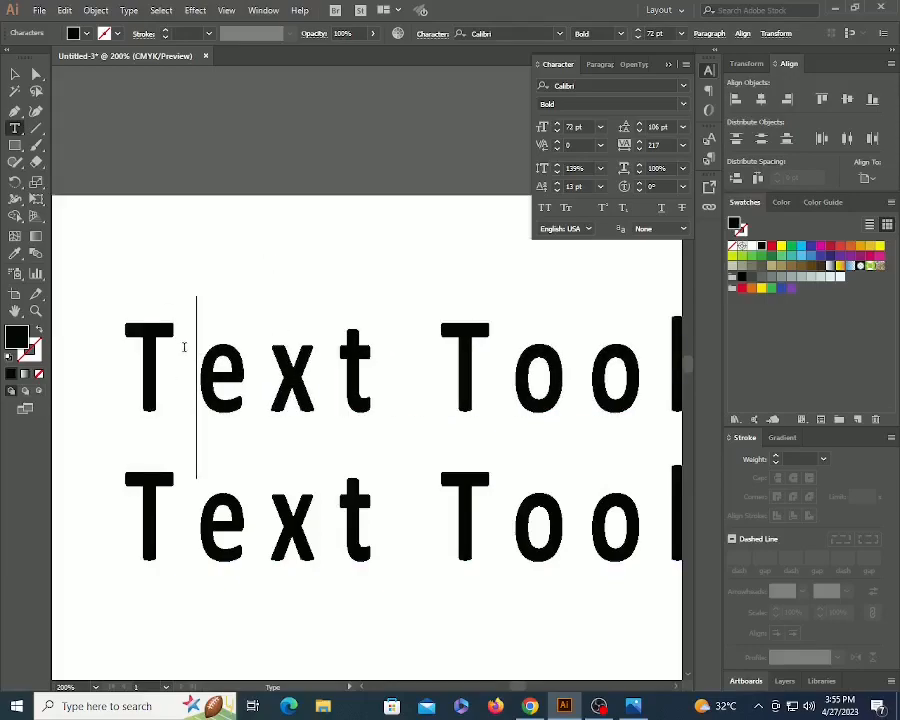
pyautogui.press('Escape')
pyautogui.press('v')
# - Set the kerning of the whole two-line text to Optical
pyautogui.click(179, 348)
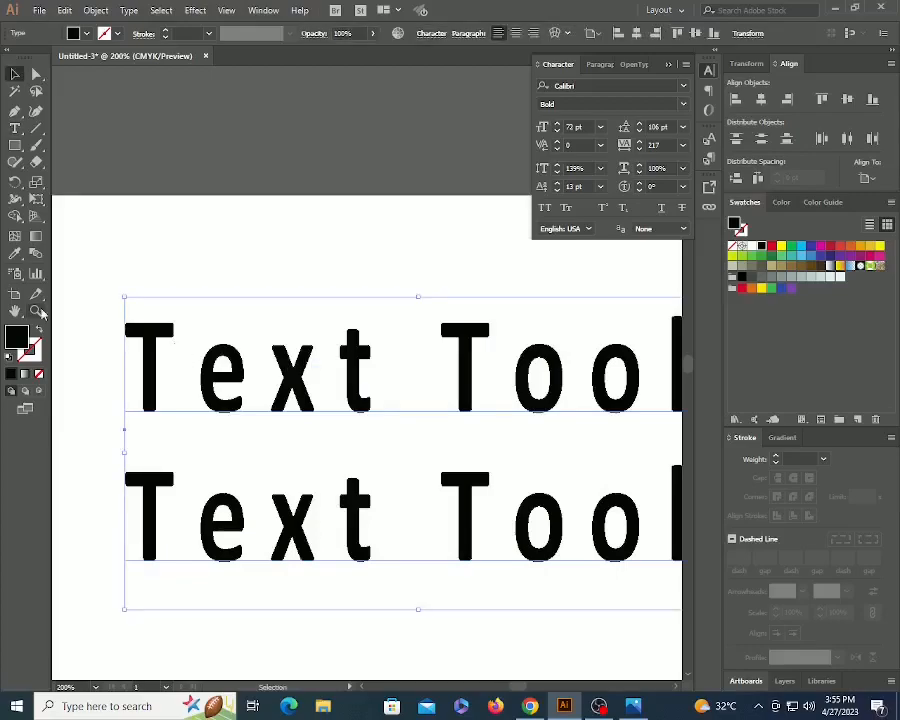
pyautogui.click(558, 144)
pyautogui.press('Return')
pyautogui.click(600, 145)
pyautogui.click(622, 176)
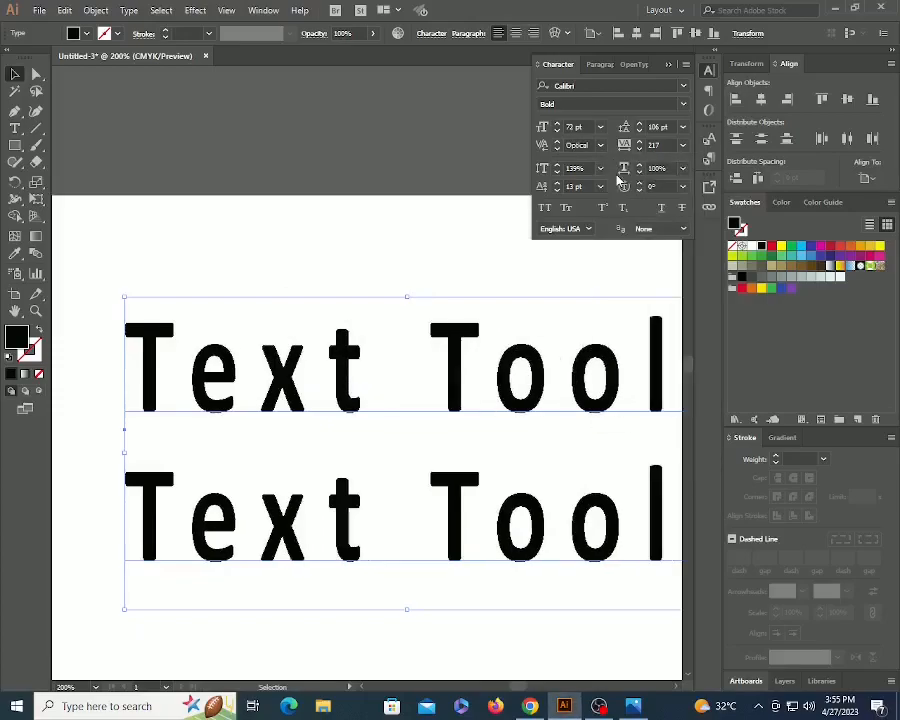
# - Tighten the kerning between the first "T" and "e" of the upper line to -161
pyautogui.doubleClick(176, 393)
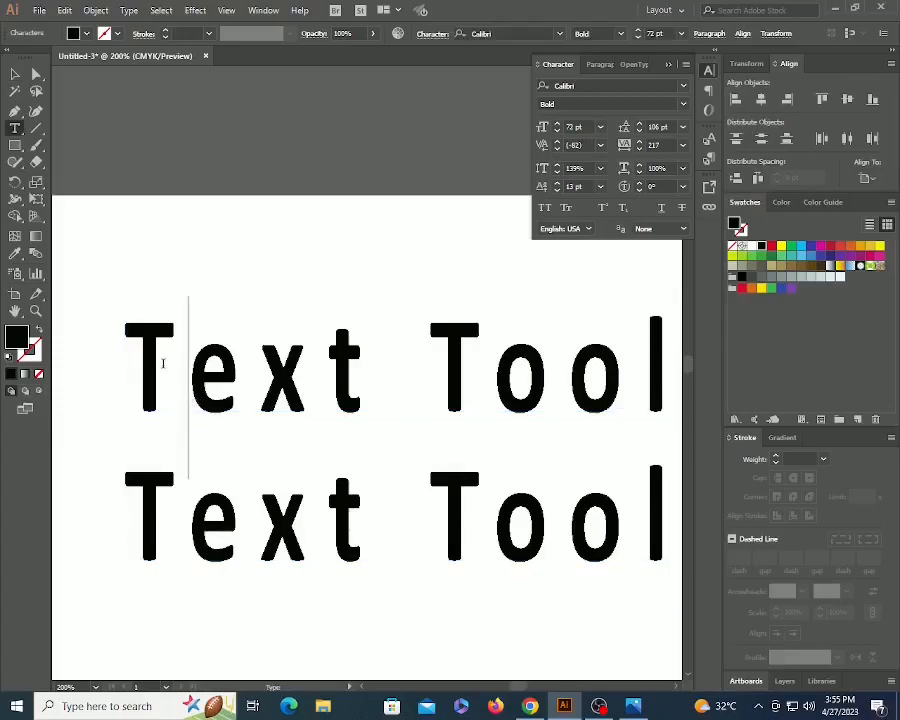
pyautogui.click(557, 150)
pyautogui.click(557, 149)
pyautogui.click(557, 149)
pyautogui.click(557, 149)
pyautogui.click(557, 149)
pyautogui.click(557, 149)
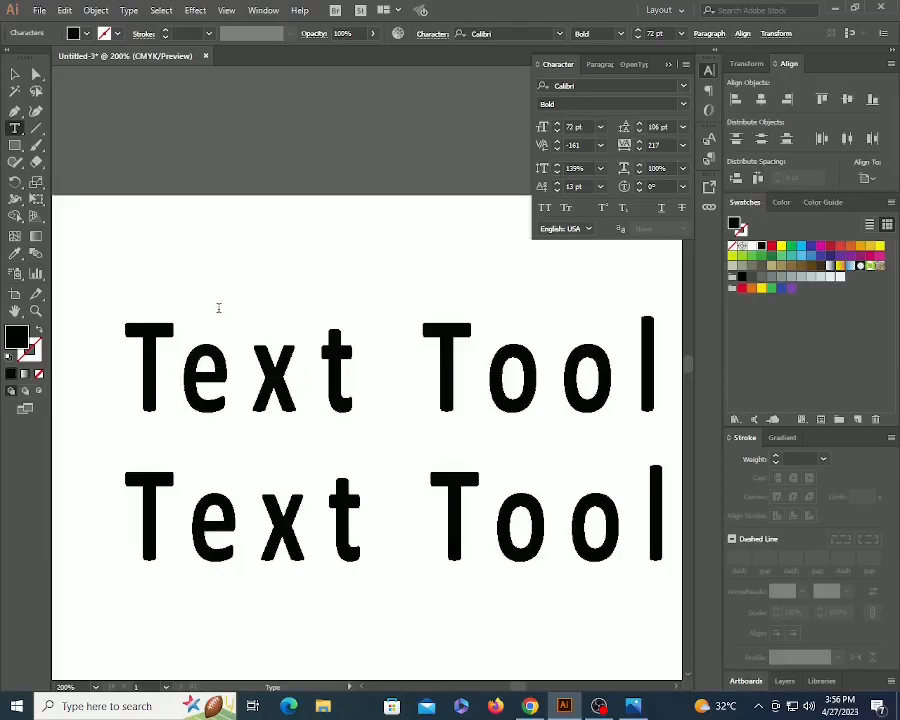
pyautogui.keyDown('ctrl'); pyautogui.click(262, 254); pyautogui.keyUp('ctrl')
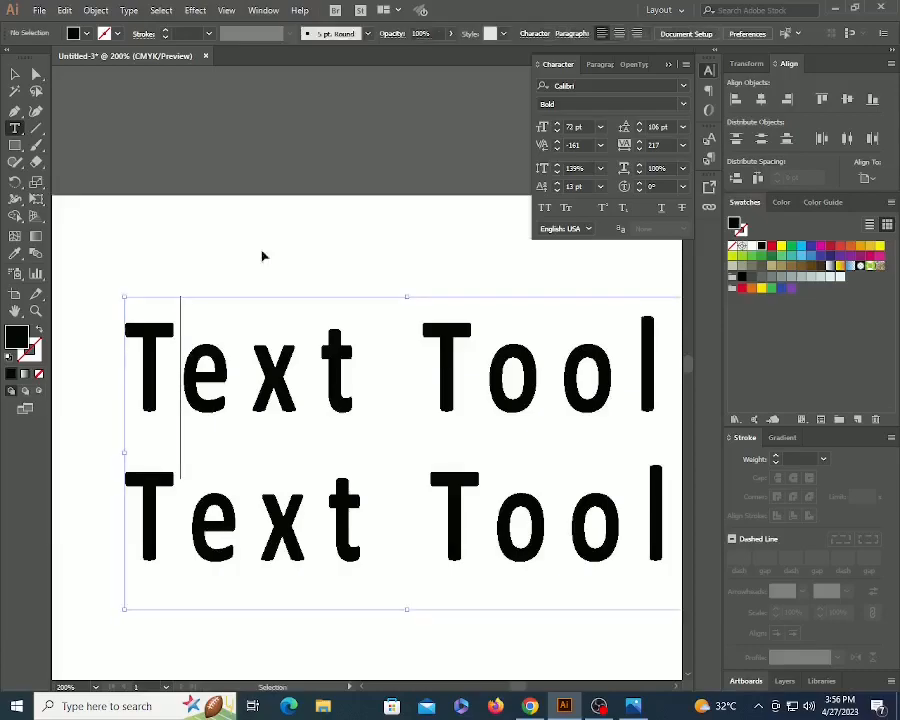
# - Increase the tracking of the whole two-line text to 258
pyautogui.press('v')
pyautogui.click(222, 375)
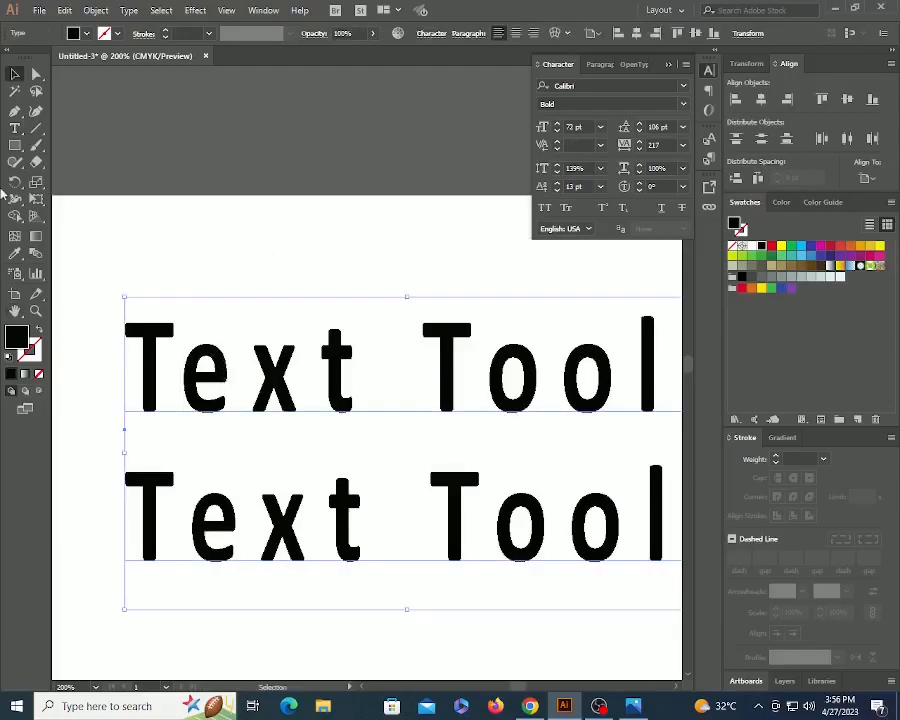
pyautogui.click(639, 142)
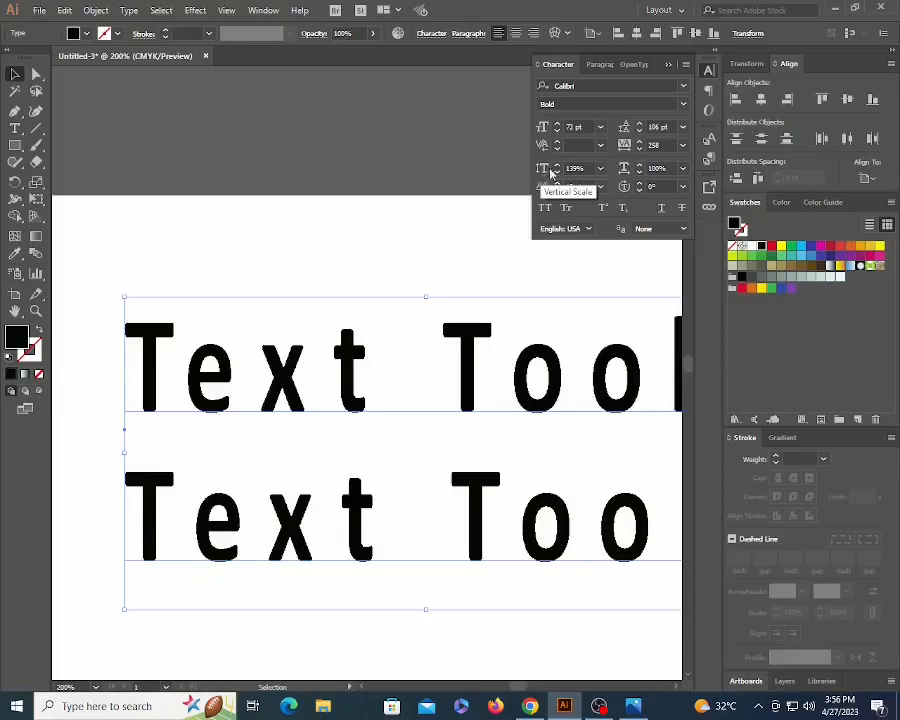
# - Scale the characters of the two-line text to 167% vertically and 115% horizontally
pyautogui.moveTo(558, 169); pyautogui.dragTo(558, 169)
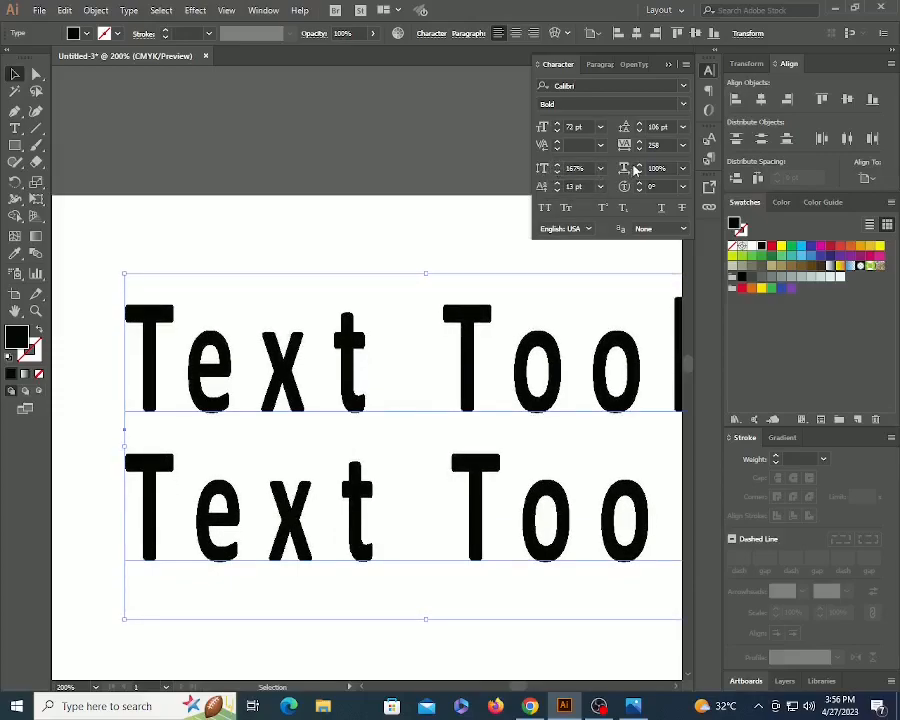
pyautogui.moveTo(640, 169); pyautogui.dragTo(640, 169)
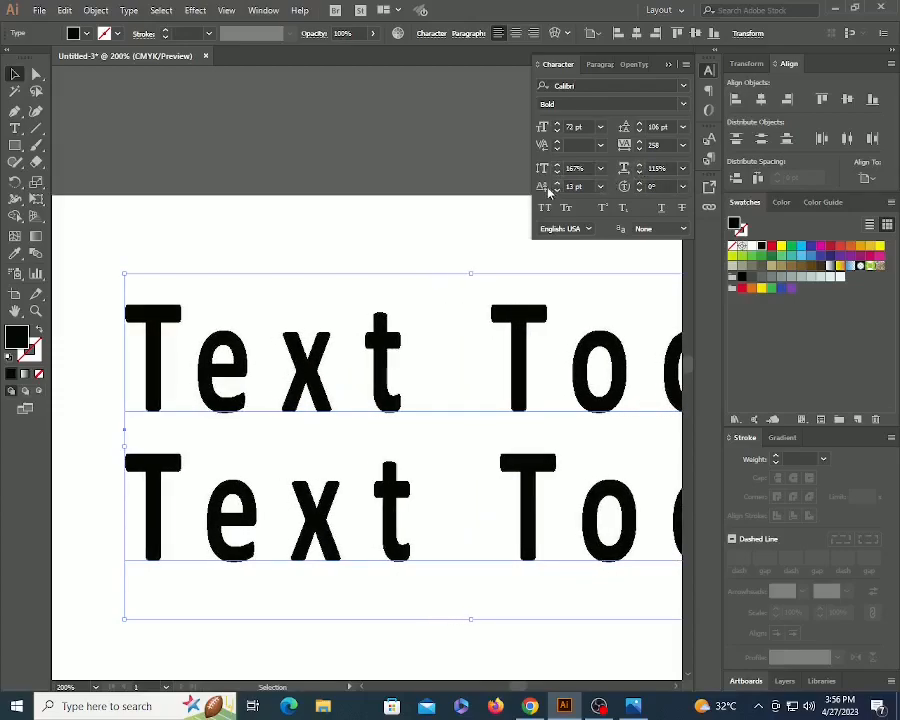
pyautogui.click(326, 239)
# - Add a separate text object reading "1st" and position it in the open area below the two lines
pyautogui.press('z')
pyautogui.keyDown('alt'); pyautogui.click(357, 398); pyautogui.keyUp('alt')
pyautogui.keyDown('alt'); pyautogui.click(357, 398); pyautogui.keyUp('alt')
pyautogui.moveTo(408, 378); pyautogui.dragTo(324, 234)
pyautogui.press('v')
pyautogui.press('t')
pyautogui.click(289, 377)
pyautogui.write('1st')
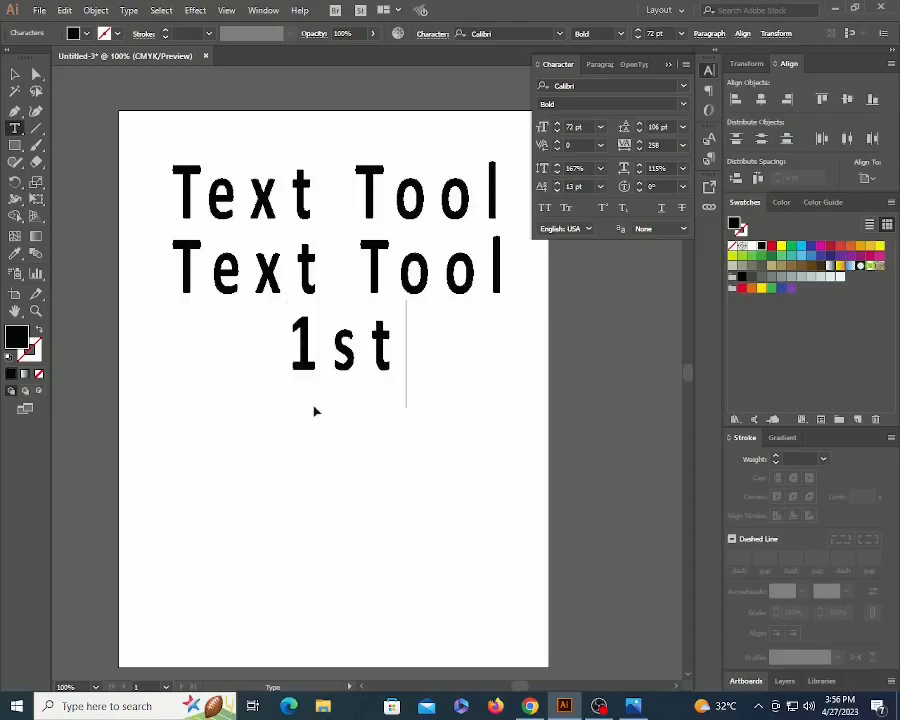
pyautogui.press('Escape')
pyautogui.moveTo(338, 380); pyautogui.dragTo(277, 468)
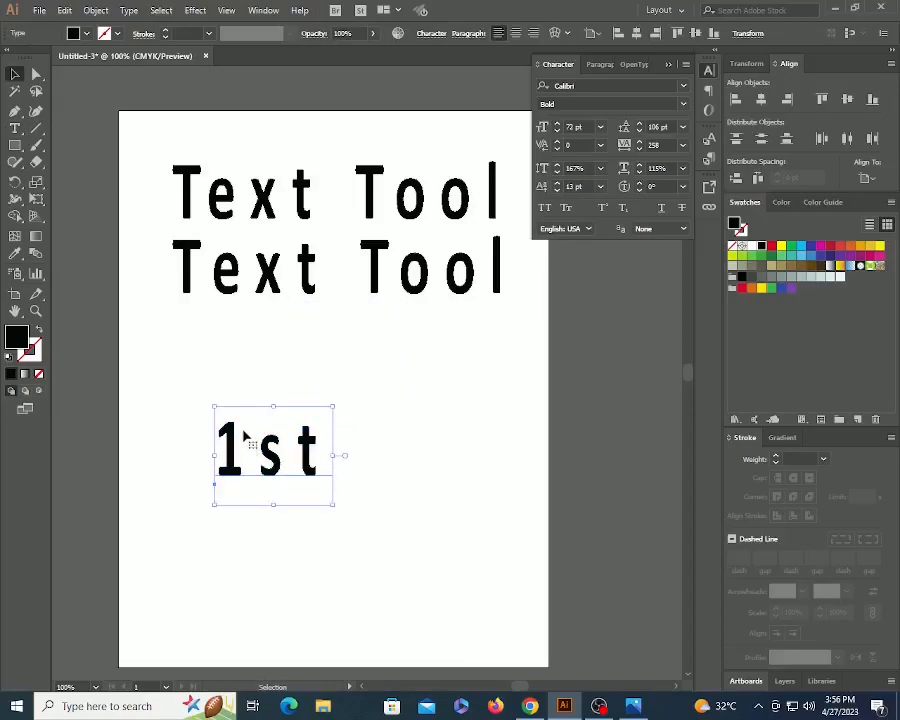
# - Increase the baseline shift of the letters "st" in "1st" to raise them above the baseline of the "1"
pyautogui.press('t')
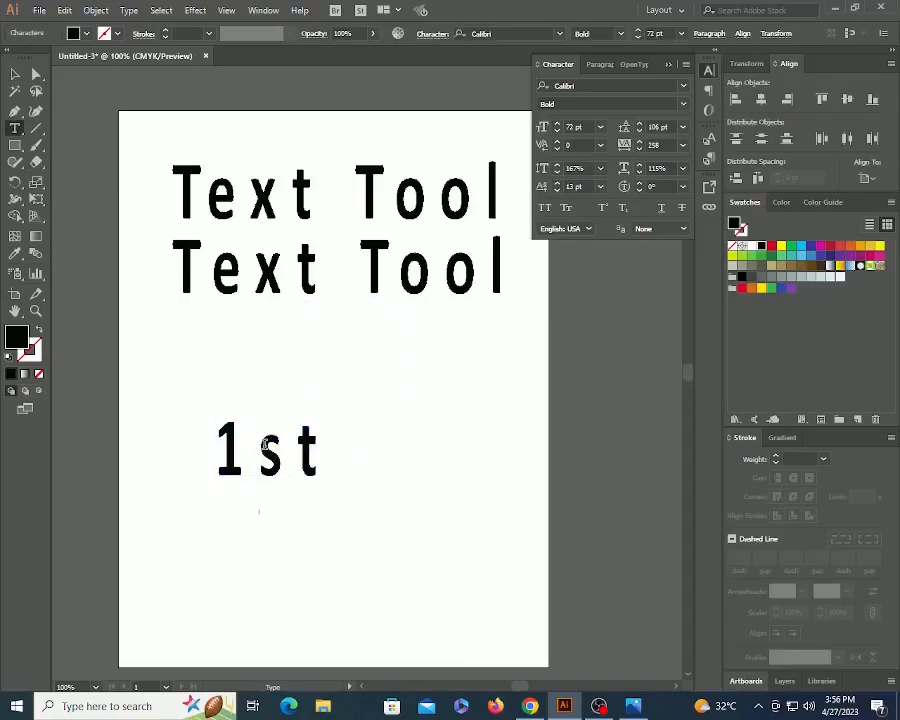
pyautogui.moveTo(262, 444); pyautogui.dragTo(330, 450)
pyautogui.click(557, 190)
pyautogui.click(557, 190)
pyautogui.click(557, 190)
pyautogui.click(556, 184)
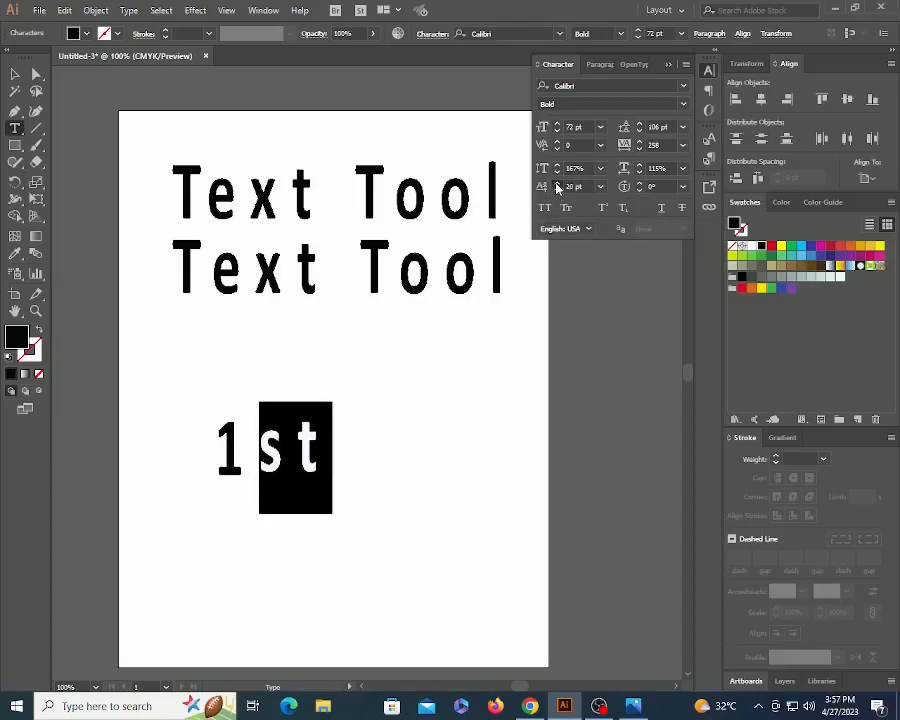
pyautogui.keyDown('ctrl'); pyautogui.click(408, 482); pyautogui.keyUp('ctrl')
pyautogui.press('v')
pyautogui.click(279, 444)
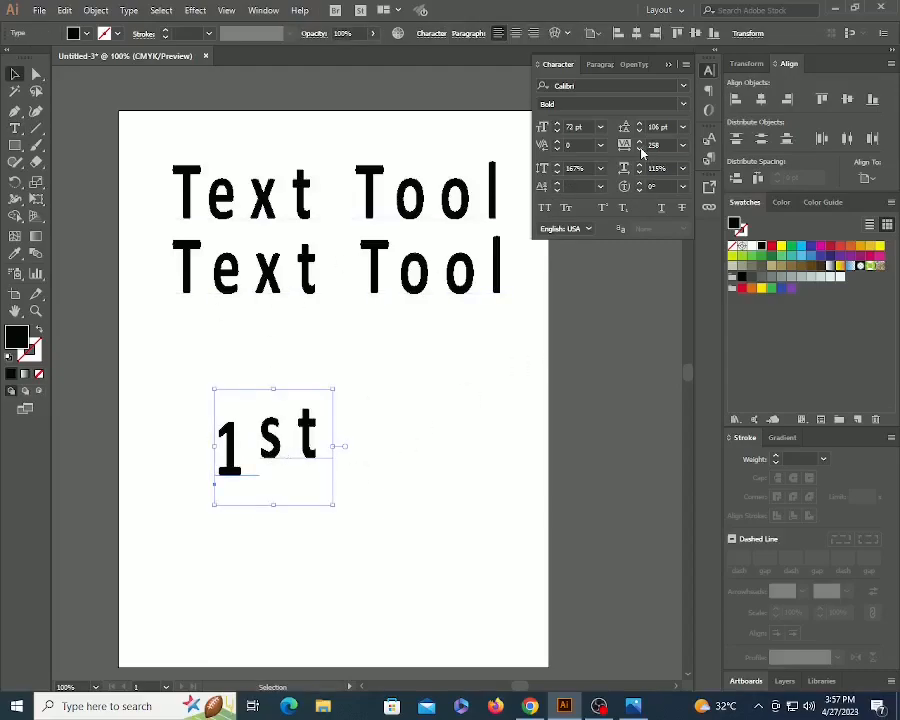
# - Set the tracking of the "1st" text to 100
pyautogui.click(639, 149)
pyautogui.click(659, 145)
pyautogui.doubleClick(657, 145)
pyautogui.write('100')
pyautogui.press('Return')
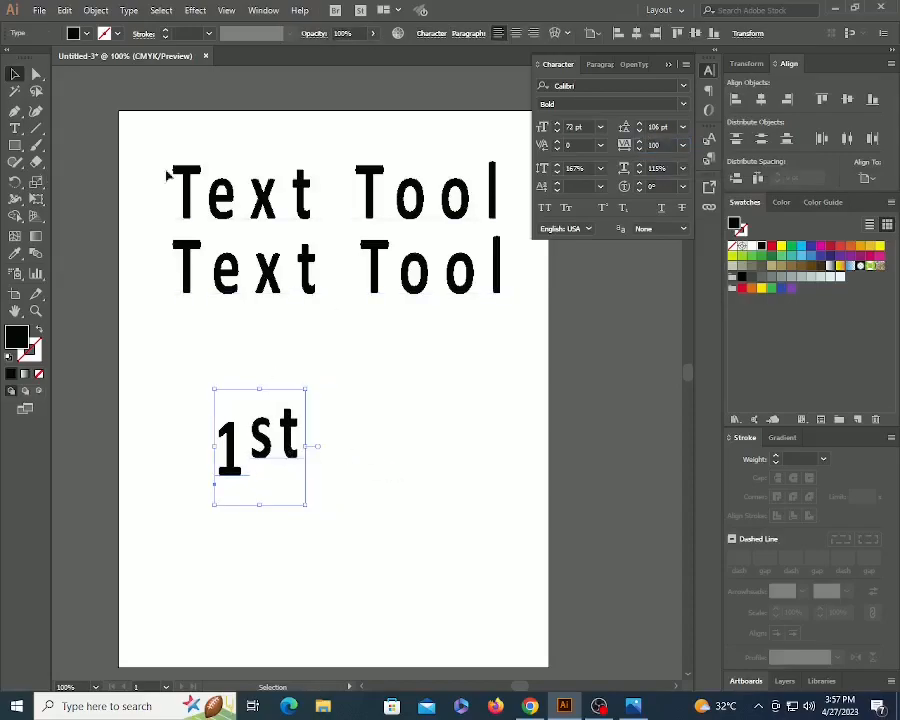
# - Try out character rotation on the two-line text and reset it to 0°
pyautogui.click(320, 215)
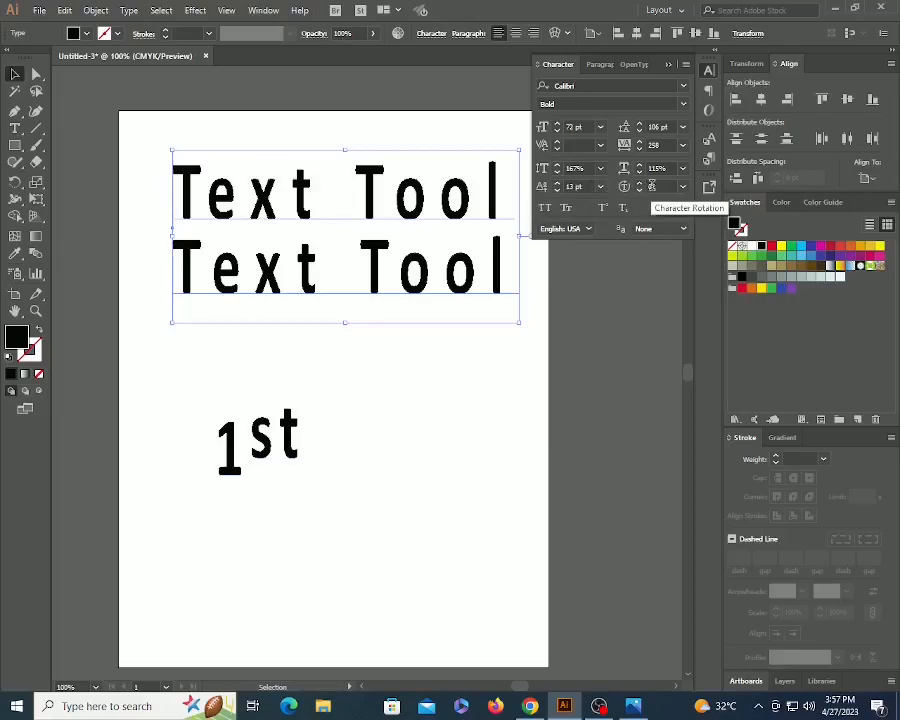
pyautogui.click(640, 185)
pyautogui.click(640, 186)
pyautogui.click(641, 188)
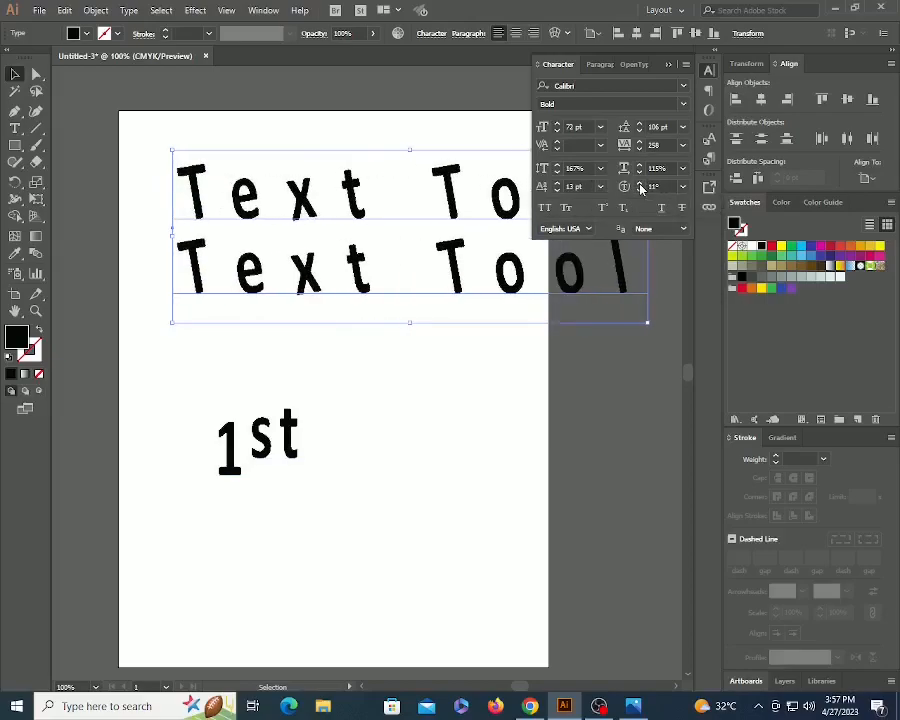
pyautogui.click(641, 187)
pyautogui.click(641, 187)
pyautogui.click(640, 190)
pyautogui.click(640, 190)
pyautogui.click(640, 190)
pyautogui.click(640, 190)
pyautogui.click(640, 190)
pyautogui.click(640, 190)
pyautogui.click(640, 190)
pyautogui.doubleClick(653, 186)
pyautogui.write('0')
pyautogui.press('Return')
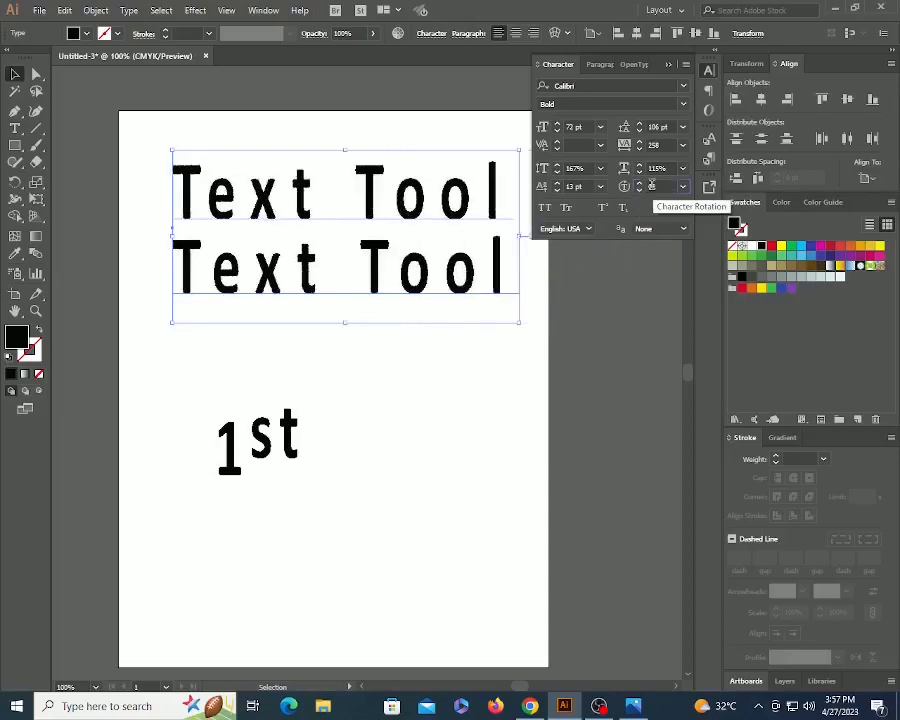
# - Try All Caps and Small Caps on the two-line text and restore its normal case
pyautogui.click(546, 209)
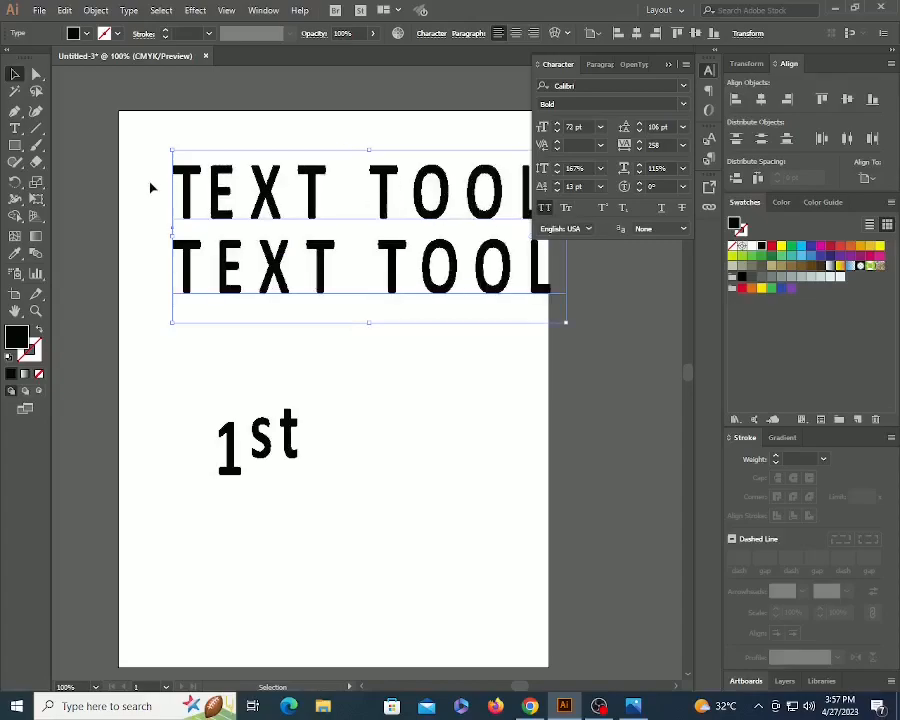
pyautogui.click(566, 210)
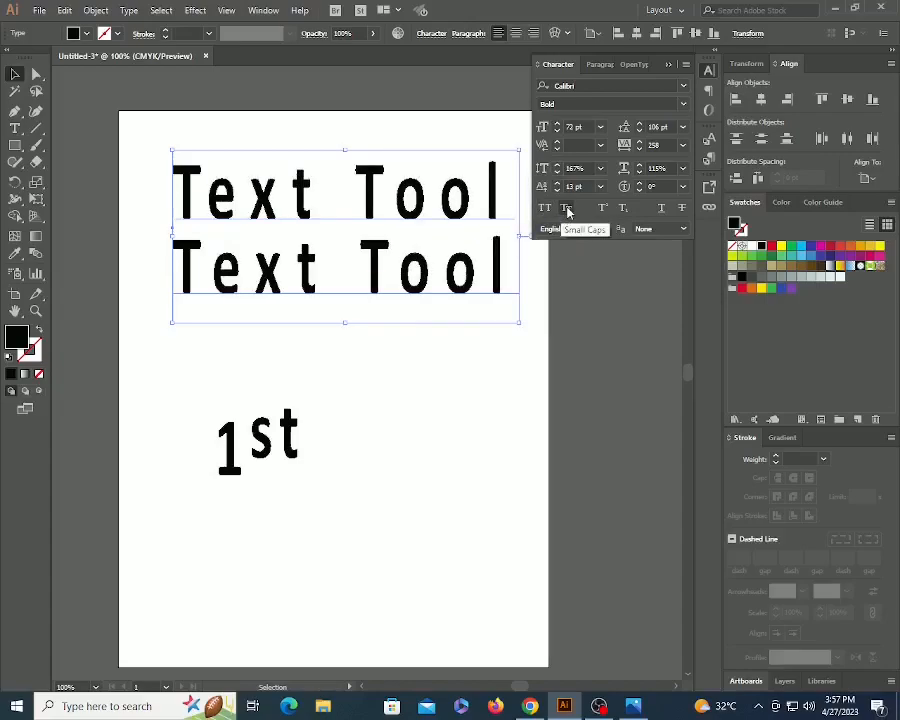
pyautogui.click(566, 209)
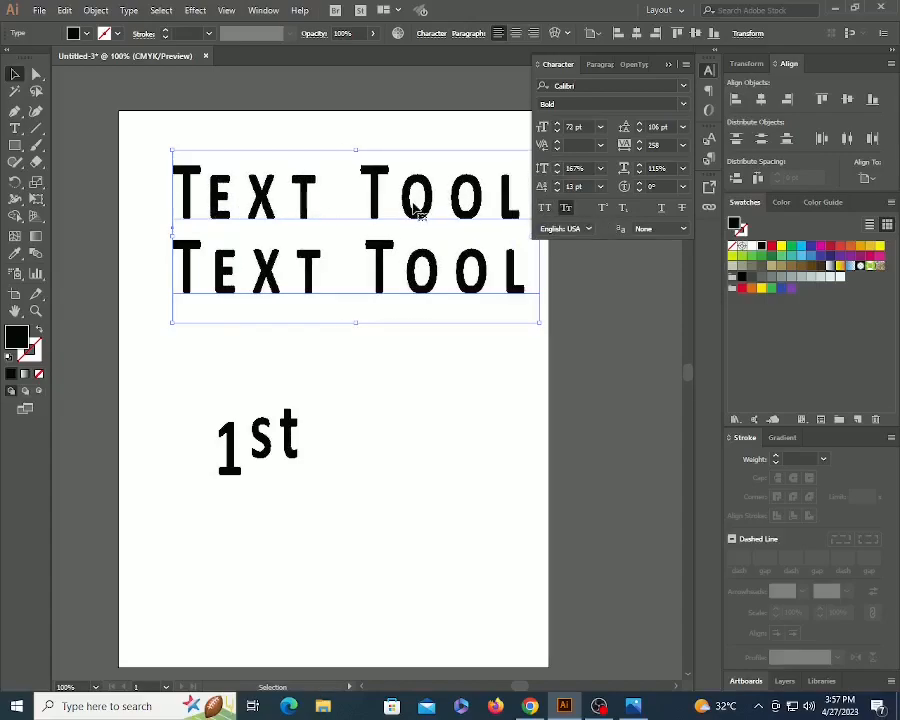
pyautogui.click(567, 209)
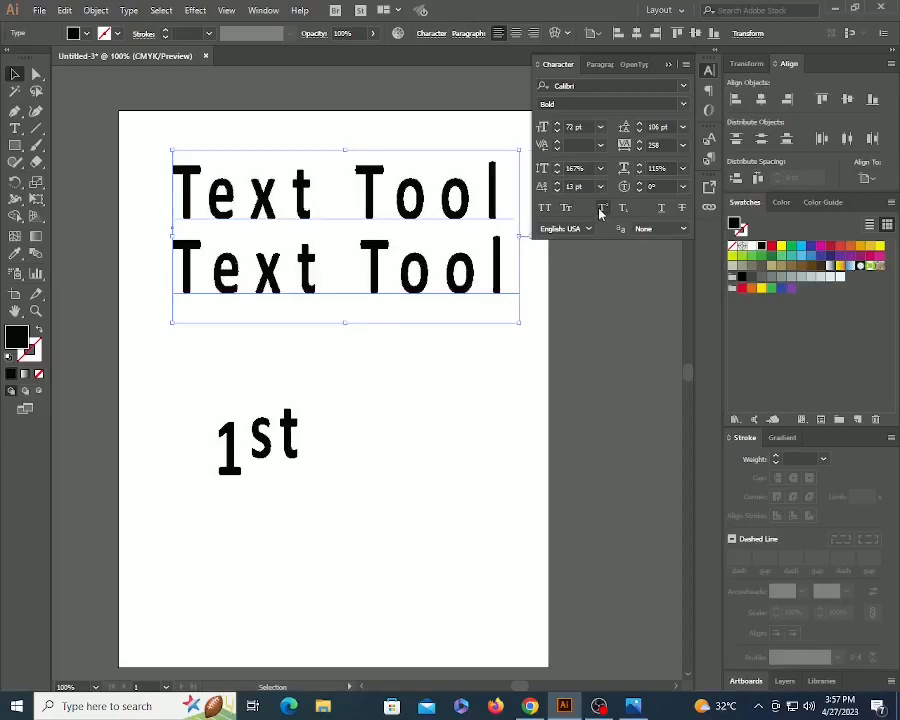
# - Add a separate text object reading "2nd" beside the "1st" text
pyautogui.click(298, 447)
pyautogui.press('t')
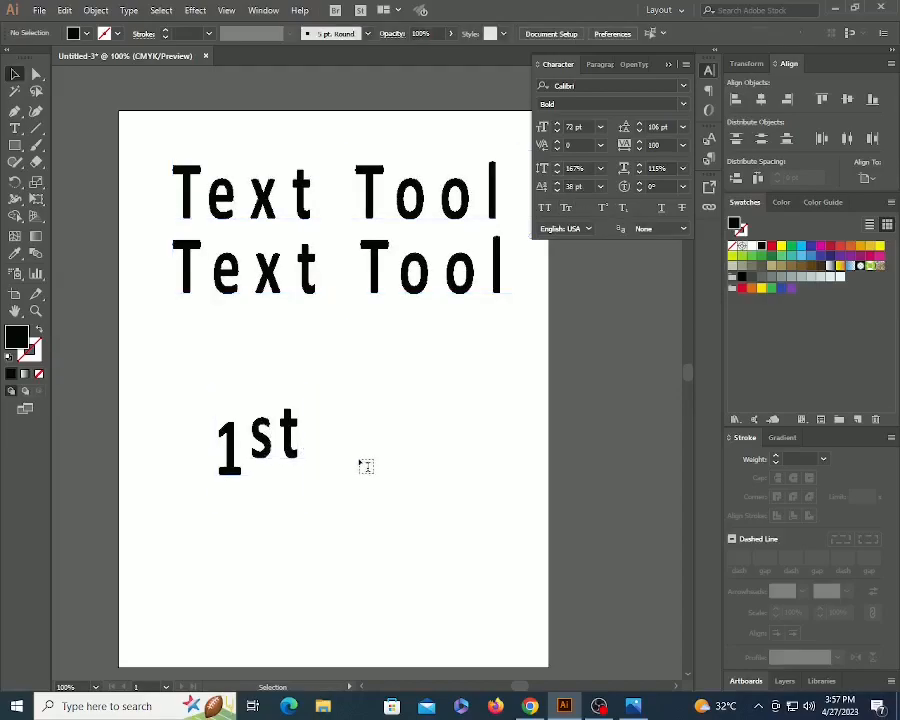
pyautogui.click(358, 448)
pyautogui.write('2nd')
pyautogui.press('Escape')
# - Apply Superscript to only the letters "nd" in "2nd", undoing its use on the whole text
pyautogui.click(602, 207)
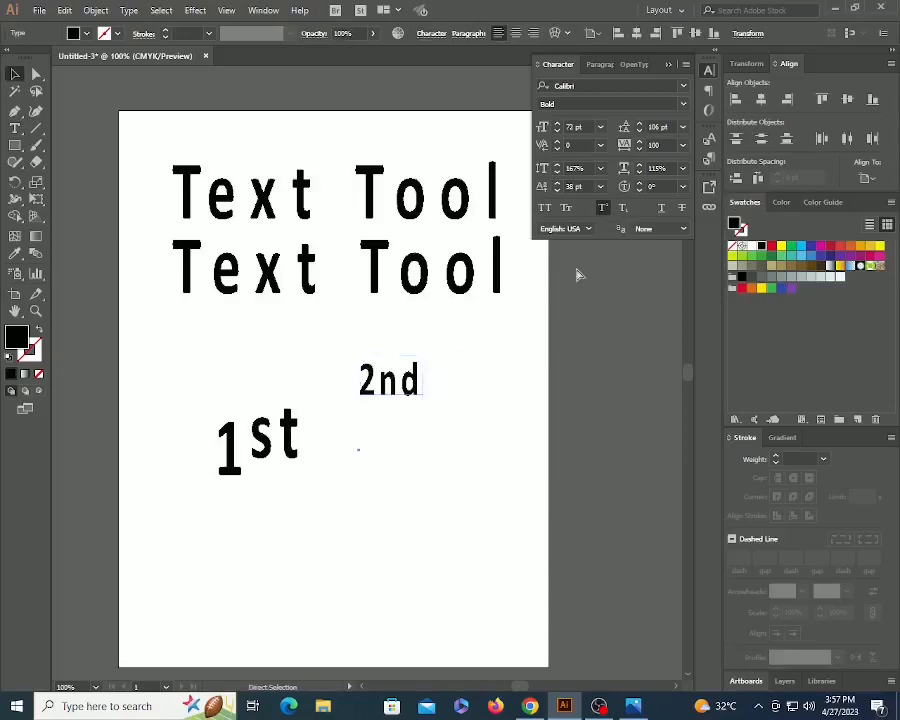
pyautogui.hotkey('ctrl', 'z')
pyautogui.doubleClick(399, 388)
pyautogui.moveTo(399, 388); pyautogui.dragTo(463, 400)
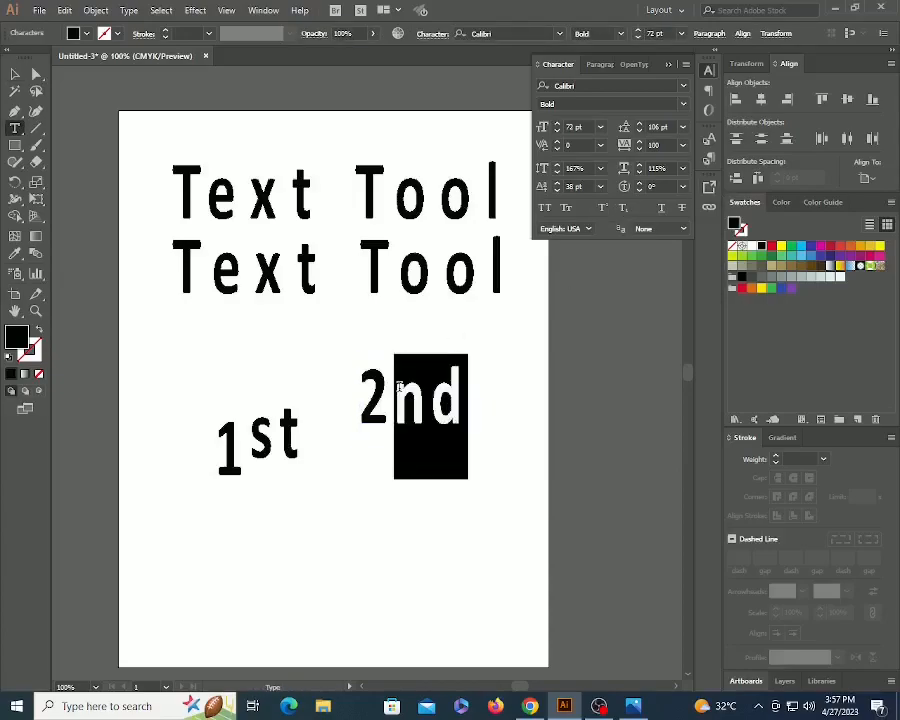
pyautogui.click(603, 207)
pyautogui.keyDown('ctrl'); pyautogui.click(510, 391); pyautogui.keyUp('ctrl')
pyautogui.press('v')
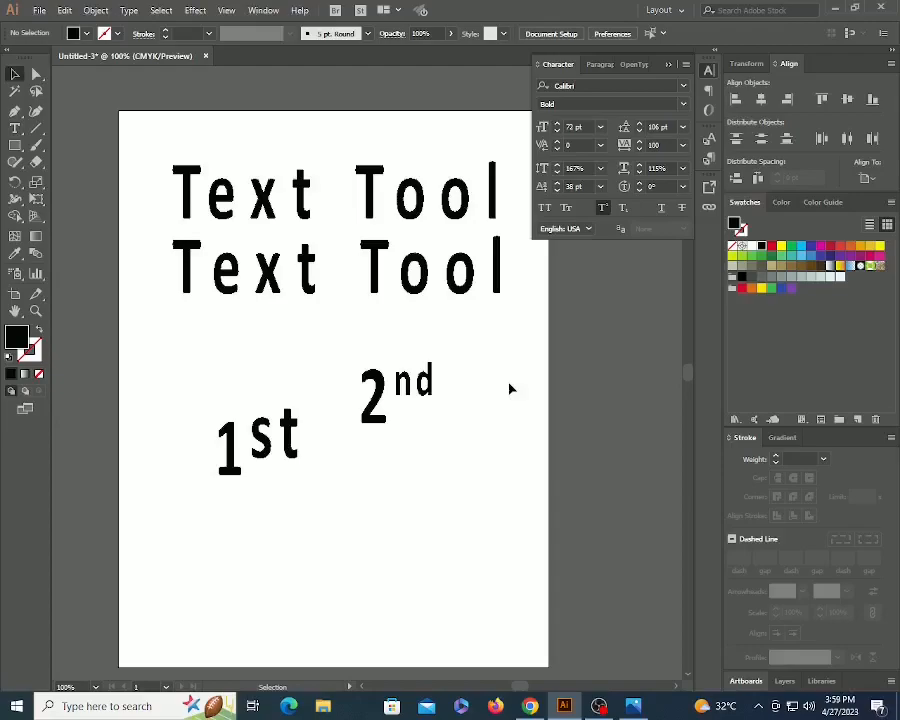
# - Change the letters "nd" in "2nd" to Subscript, and delete the "2nd" text object
pyautogui.click(365, 440)
pyautogui.click(626, 214)
pyautogui.hotkey('ctrl', 'z')
pyautogui.doubleClick(403, 400)
pyautogui.moveTo(437, 392); pyautogui.dragTo(396, 387)
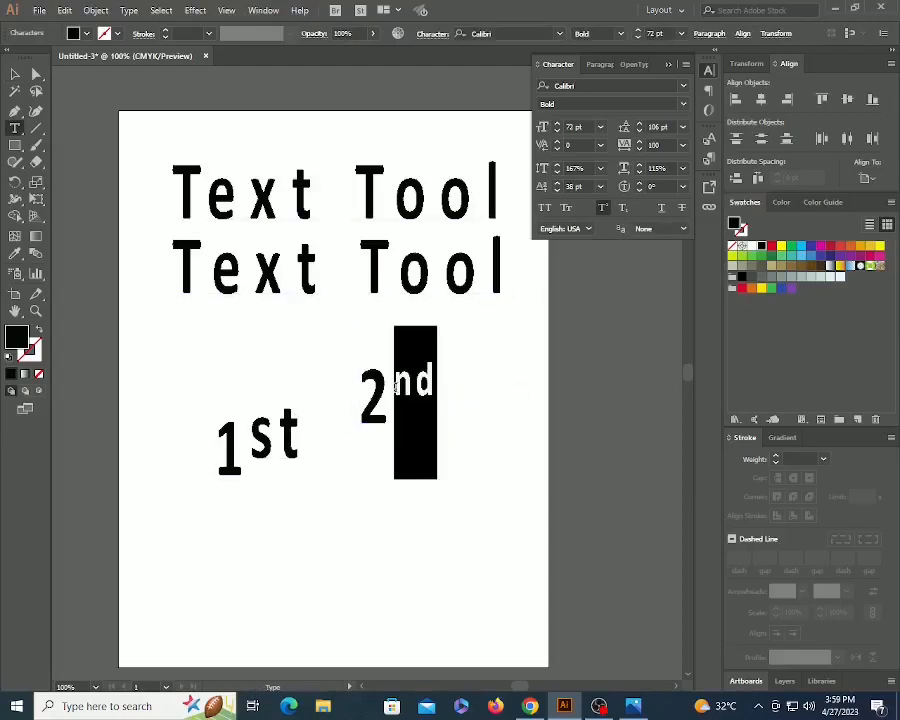
pyautogui.click(626, 210)
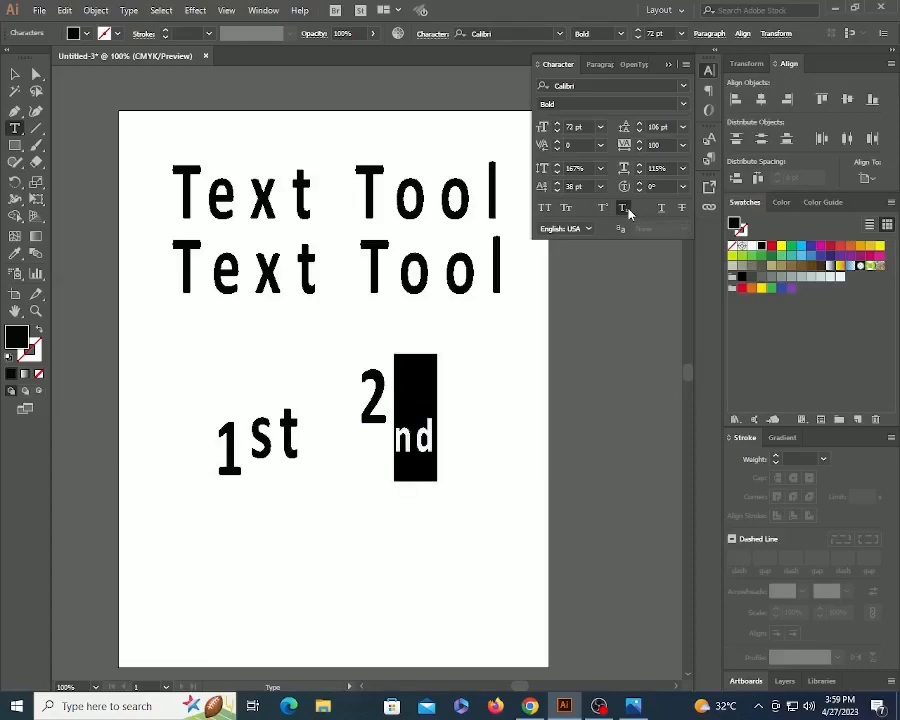
pyautogui.keyDown('ctrl'); pyautogui.click(485, 380); pyautogui.keyUp('ctrl')
pyautogui.press('v')
pyautogui.click(380, 395)
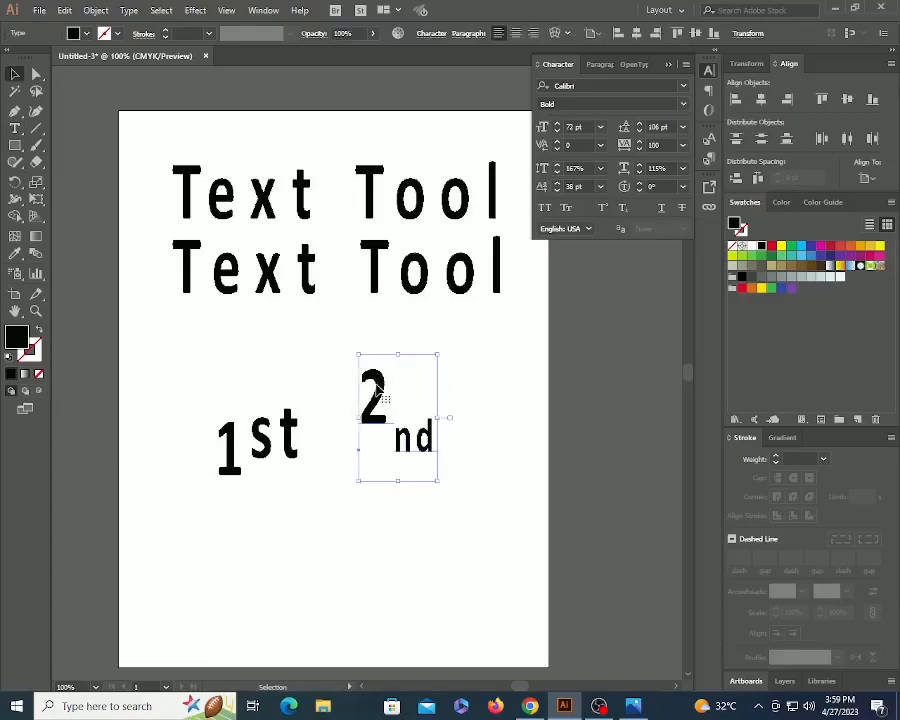
pyautogui.press('Delete')
# - Try Underline and Strikethrough on the two-line text, turning each off again
pyautogui.click(340, 200)
pyautogui.click(662, 208)
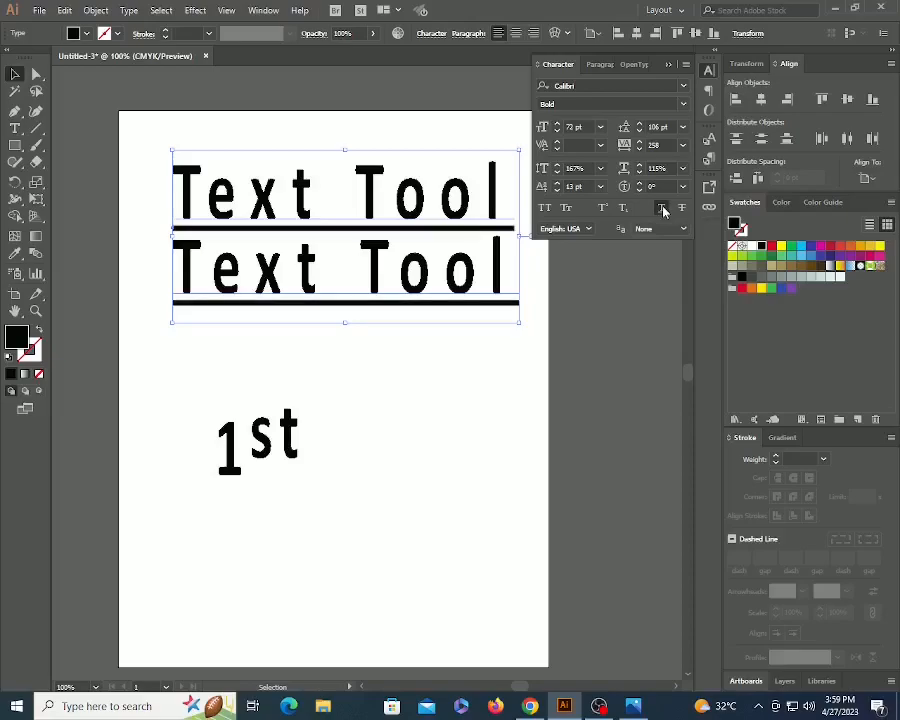
pyautogui.click(662, 208)
pyautogui.click(681, 209)
pyautogui.click(681, 209)
# - Switch the anti-aliasing of the two-line text to Sharp and to Crisp
pyautogui.click(683, 228)
pyautogui.click(655, 257)
pyautogui.click(683, 228)
pyautogui.click(657, 272)
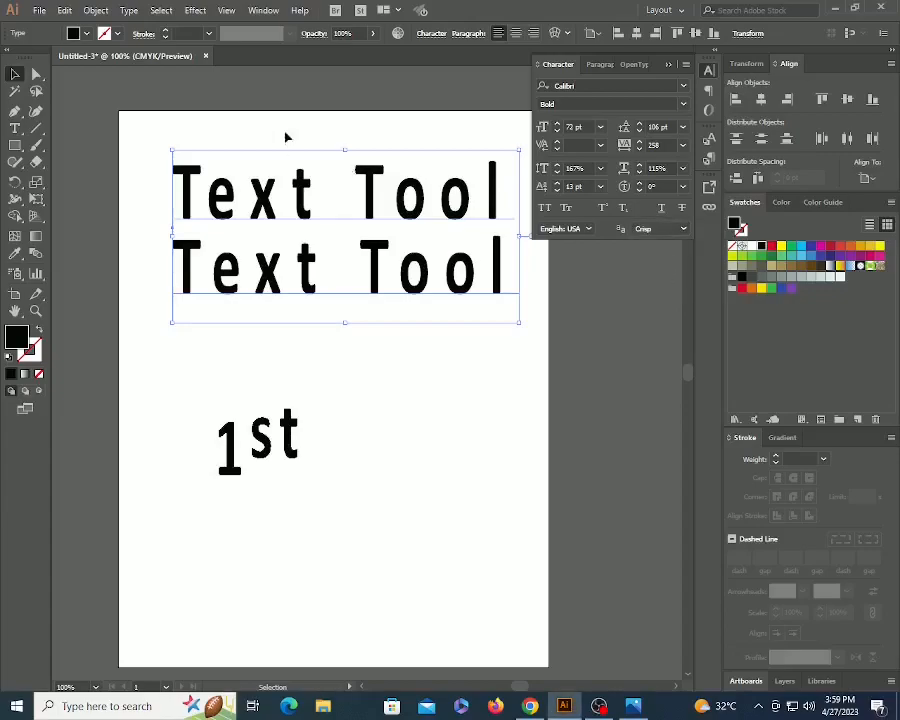
# - Compare the Strong and None anti-aliasing methods on an enlarged view of the two-line text
pyautogui.click(287, 137)
pyautogui.press('z')
pyautogui.click(466, 175)
pyautogui.moveTo(297, 578); pyautogui.dragTo(412, 386)
pyautogui.press('v')
pyautogui.click(412, 386)
pyautogui.click(660, 229)
pyautogui.click(660, 290)
pyautogui.click(684, 229)
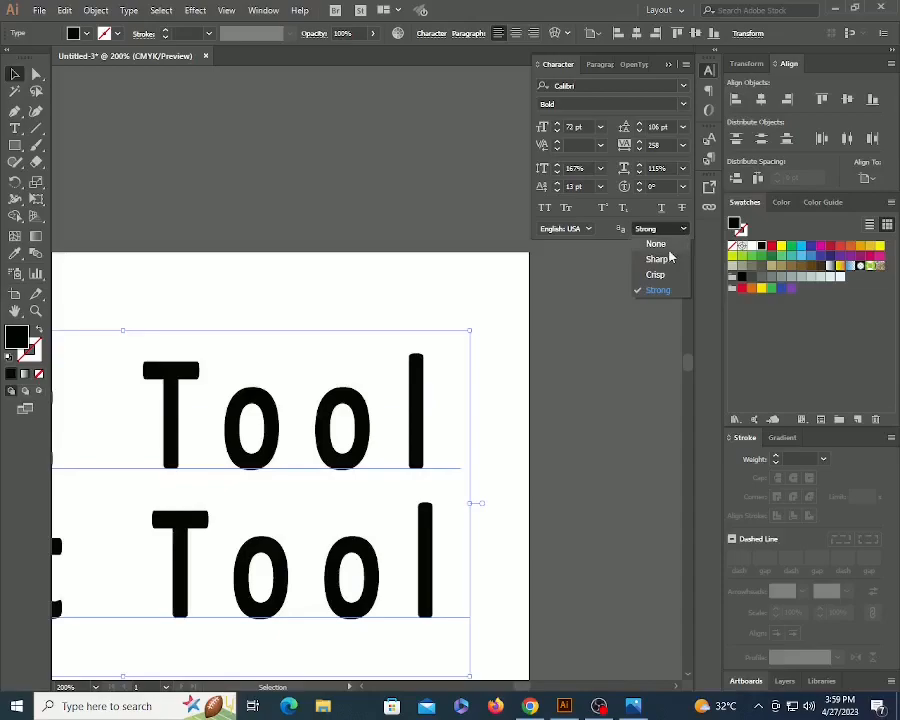
pyautogui.click(668, 245)
# - Set the anti-aliasing of the two-line text to Sharp and return to the whole-page view
pyautogui.click(684, 229)
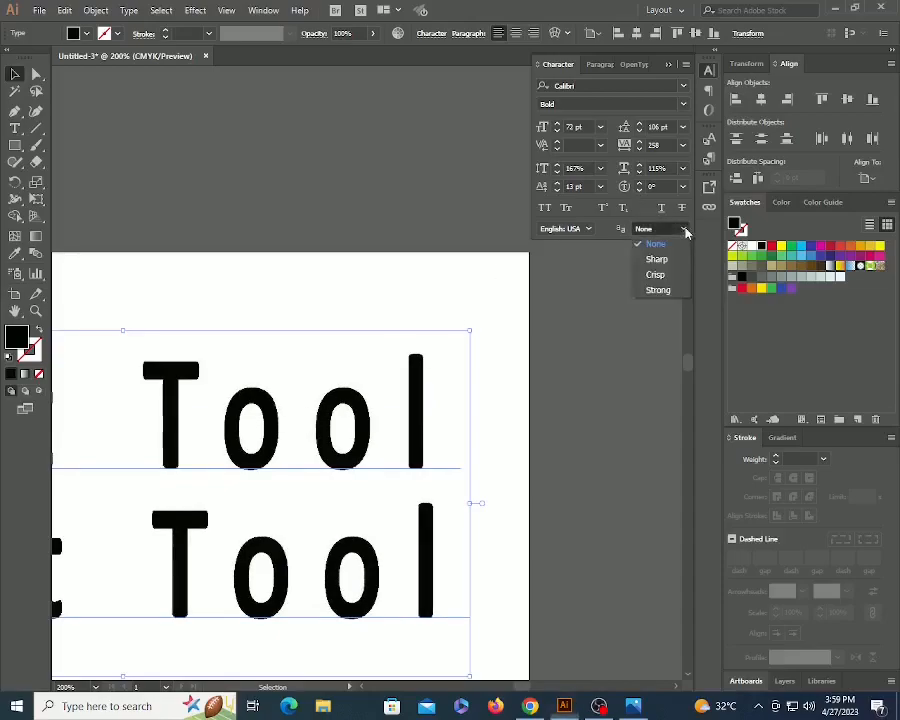
pyautogui.click(667, 260)
pyautogui.hotkey('ctrl', '-')
pyautogui.hotkey('ctrl', '-')
pyautogui.hotkey('ctrl', '-')
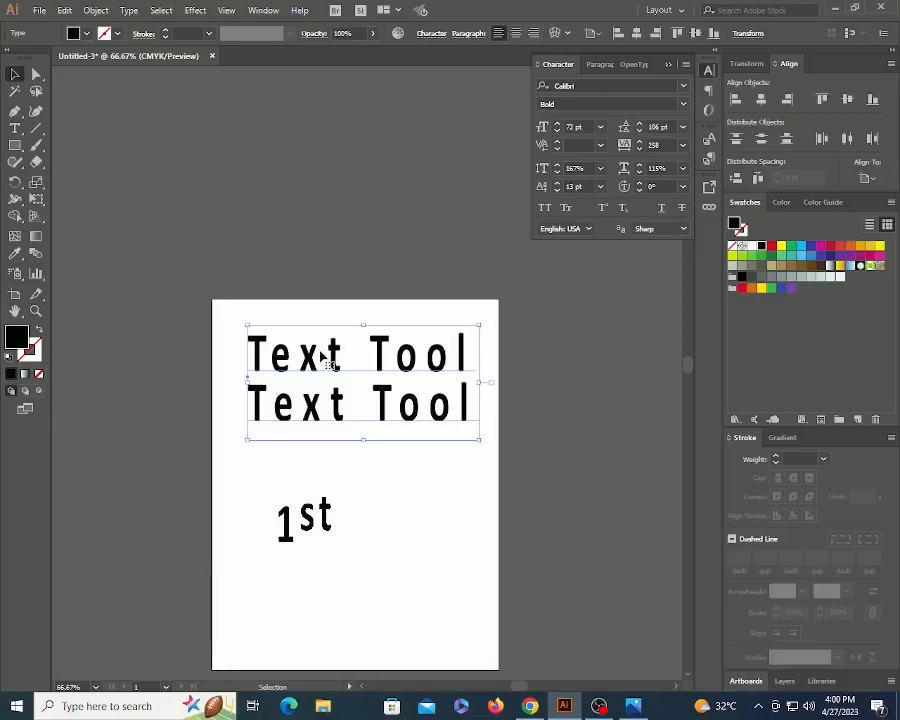
# - Create an area text frame over most of the page with the copied paragraph about creating text in Illustrator, at 18 pt
pyautogui.moveTo(266, 290); pyautogui.dragTo(498, 554)
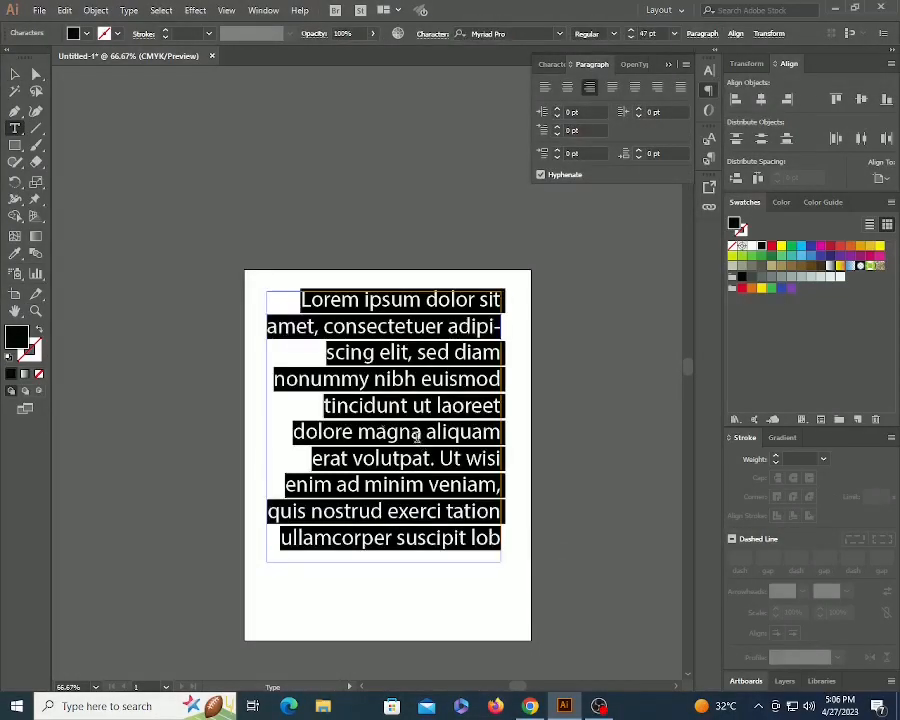
pyautogui.hotkey('ctrl', 'v')
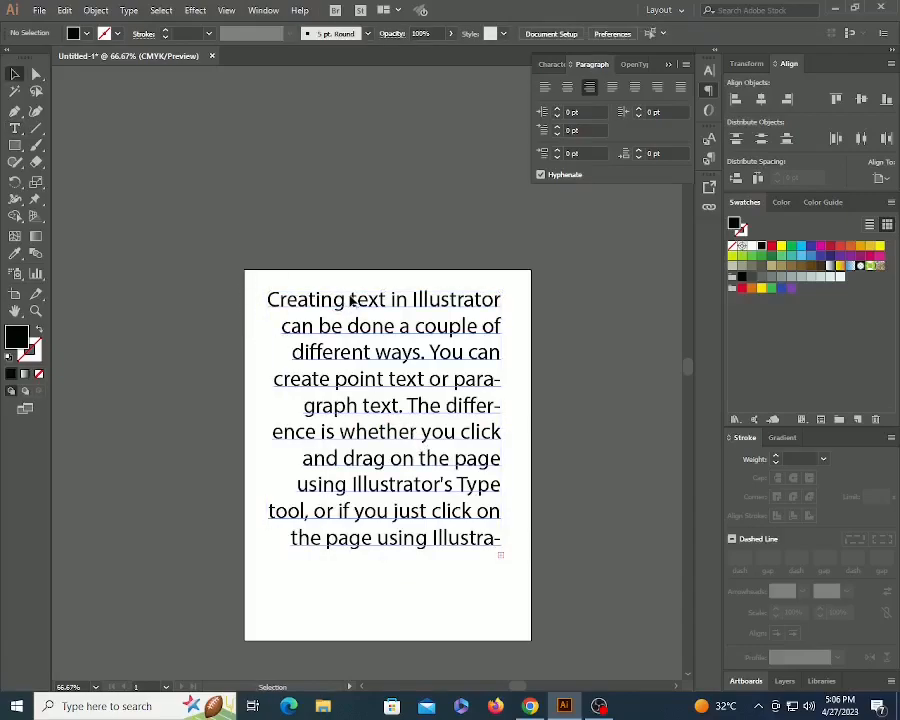
pyautogui.press('Escape')
pyautogui.click(540, 67)
pyautogui.click(575, 127)
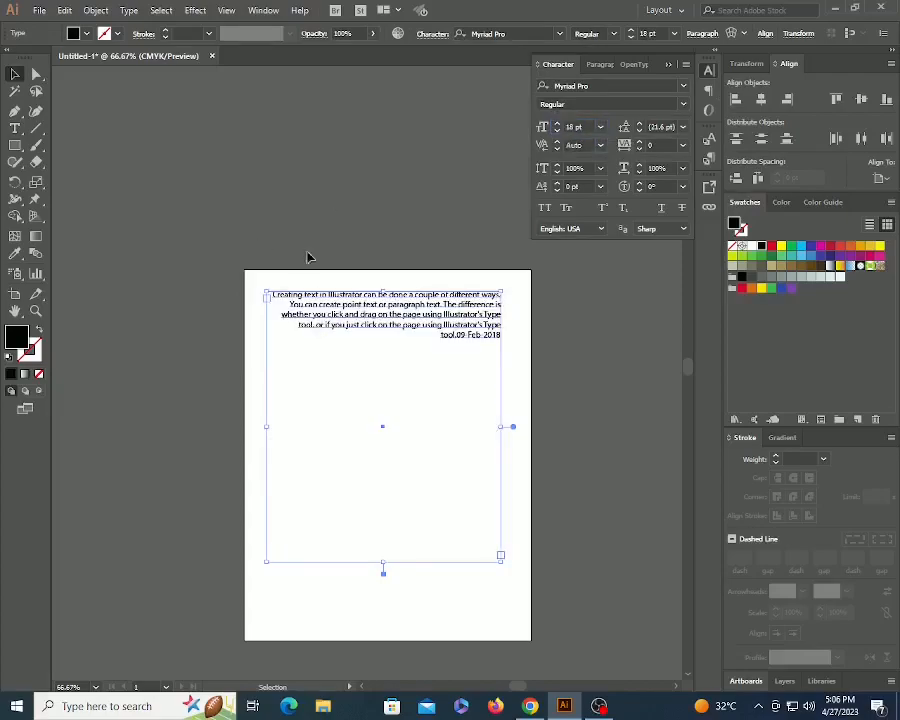
# - Align the paragraph left, center and right in turn to compare the alignments
pyautogui.click(434, 340)
pyautogui.press('z')
pyautogui.doubleClick(434, 340)
pyautogui.moveTo(388, 394); pyautogui.dragTo(372, 367)
pyautogui.press('v')
pyautogui.click(76, 373)
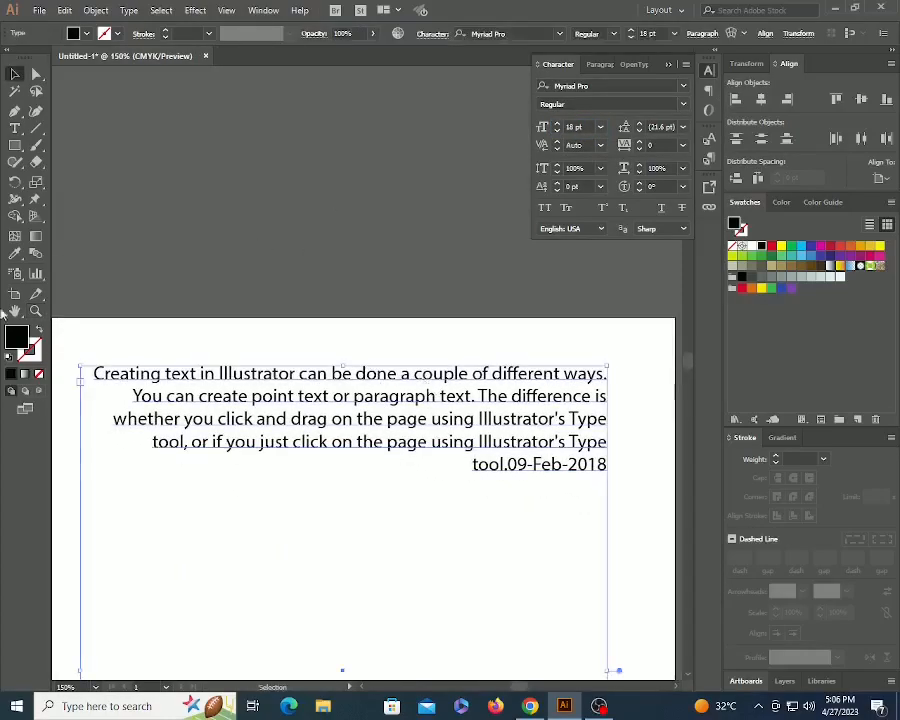
pyautogui.click(602, 64)
pyautogui.click(545, 88)
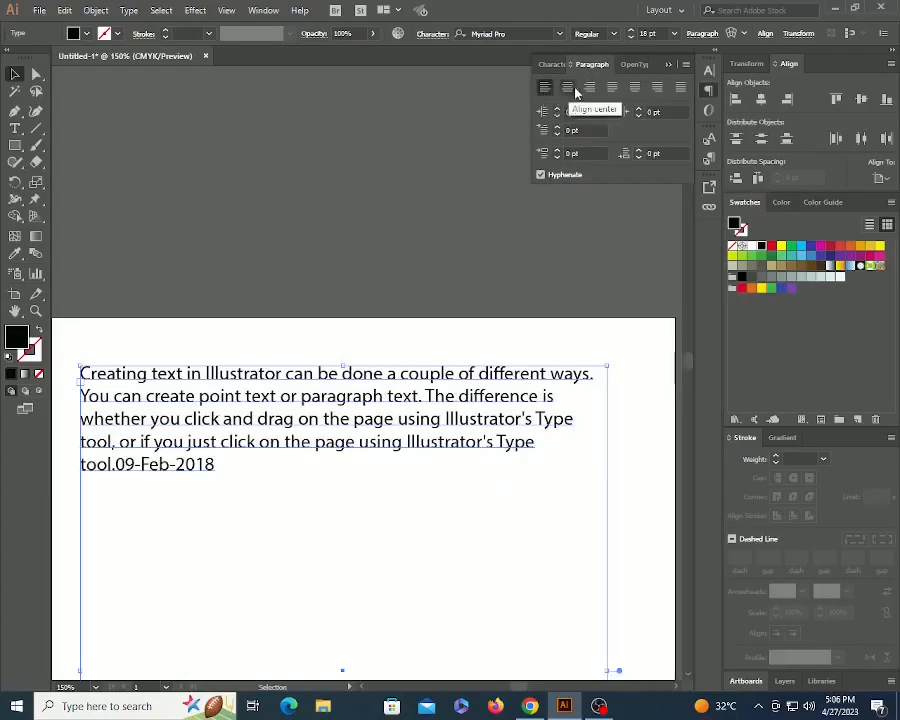
pyautogui.click(567, 88)
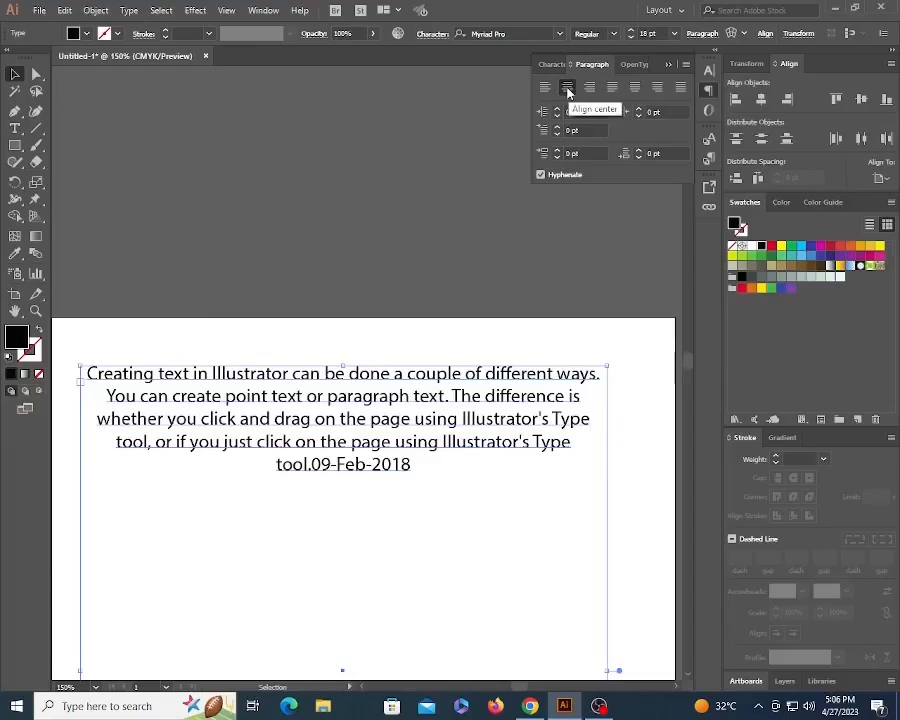
pyautogui.click(589, 88)
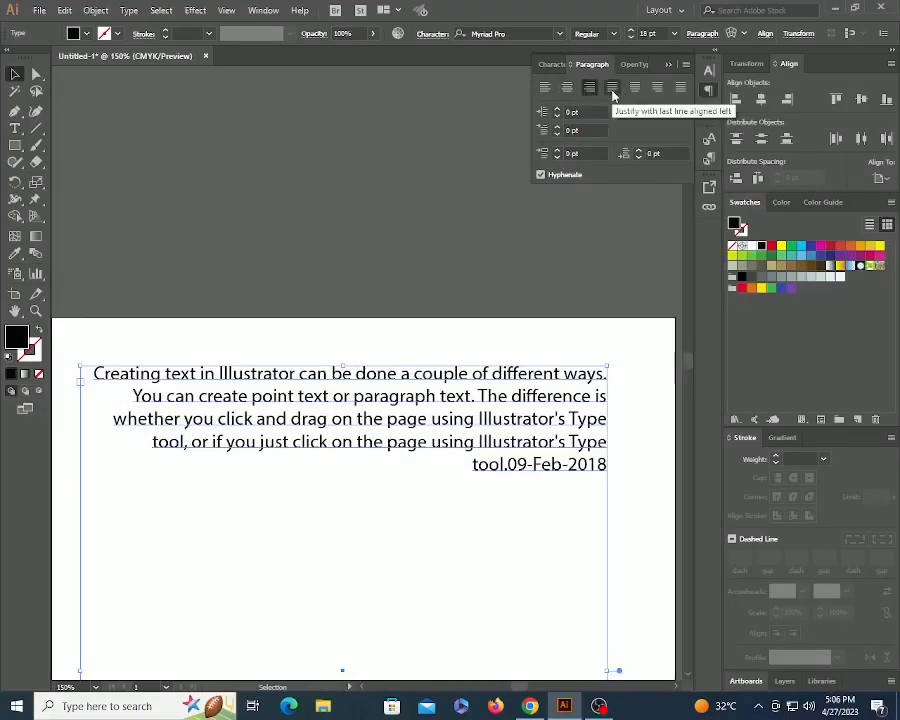
# - Compare left alignment with justification using a left-aligned last line, and justify the paragraph with its last line centered
pyautogui.click(612, 90)
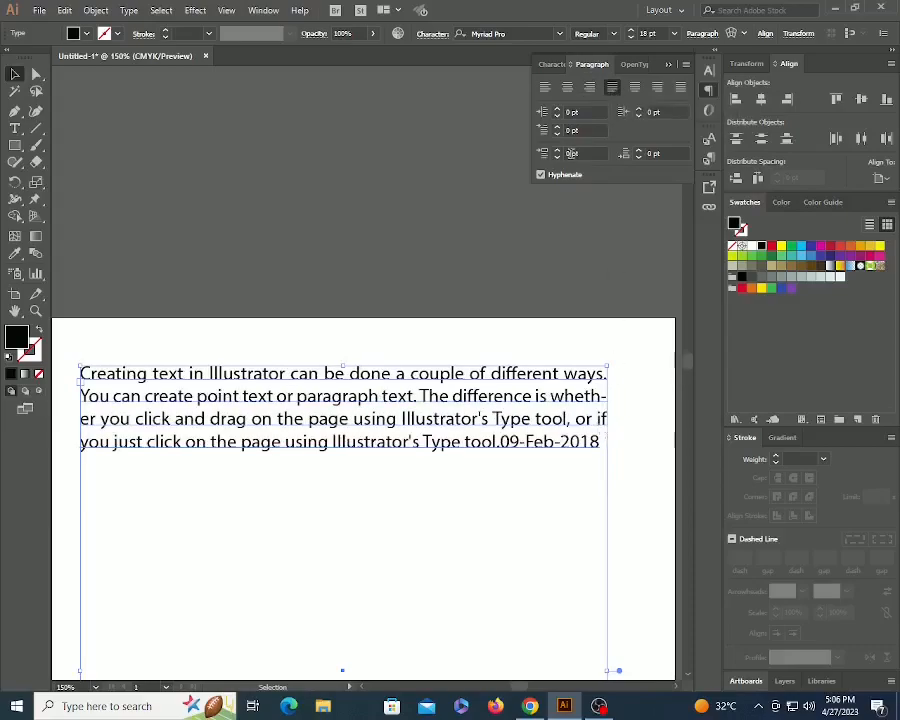
pyautogui.click(545, 88)
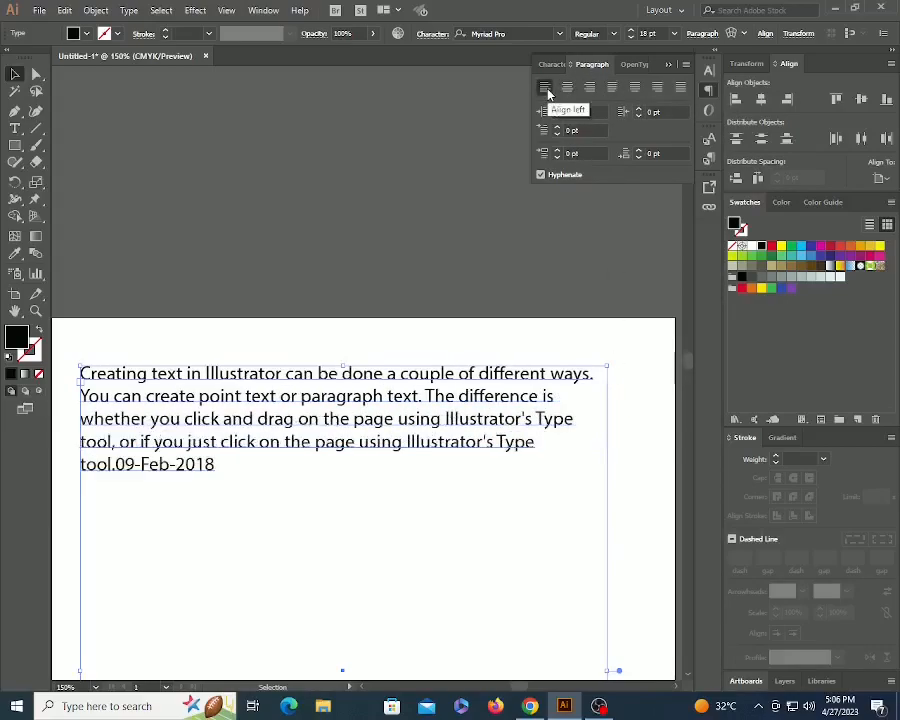
pyautogui.click(614, 88)
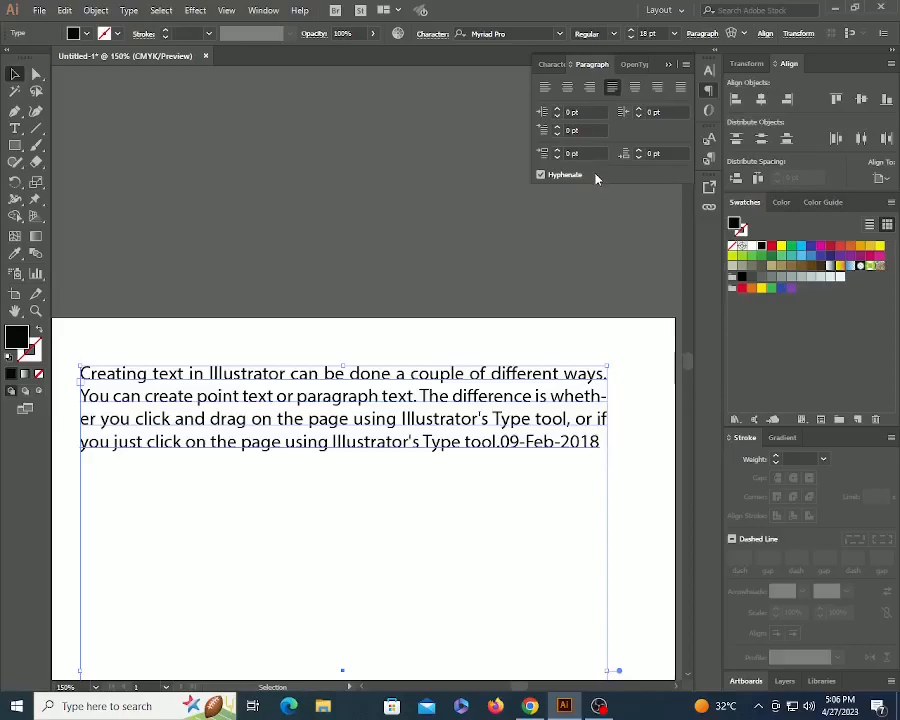
pyautogui.click(634, 90)
# - Copy "Type tool.09-Feb-2018" from the end of the paragraph and paste it as a new line below
pyautogui.press('t')
pyautogui.click(475, 448)
pyautogui.hotkey('ctrl', 'Left')
pyautogui.hotkey('shift', 'End')
pyautogui.hotkey('ctrl', 'c')
pyautogui.press('Right')
pyautogui.press('Return')
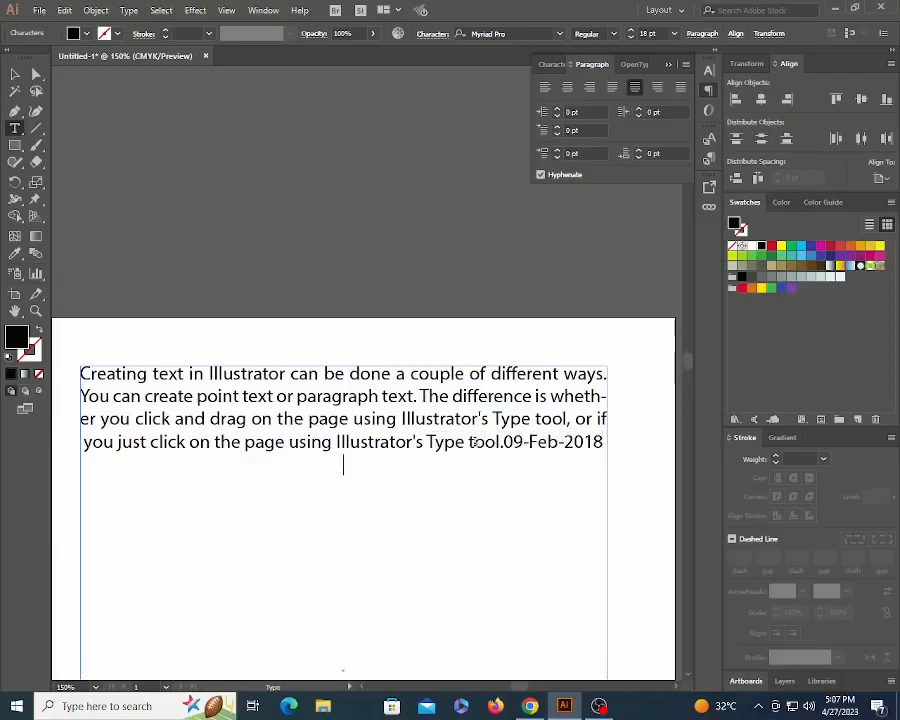
pyautogui.hotkey('ctrl', 'v')
pyautogui.press('Escape')
# - Compare justification with the last line aligned left, center and right, and finish with all lines justified
pyautogui.click(398, 394)
pyautogui.click(612, 88)
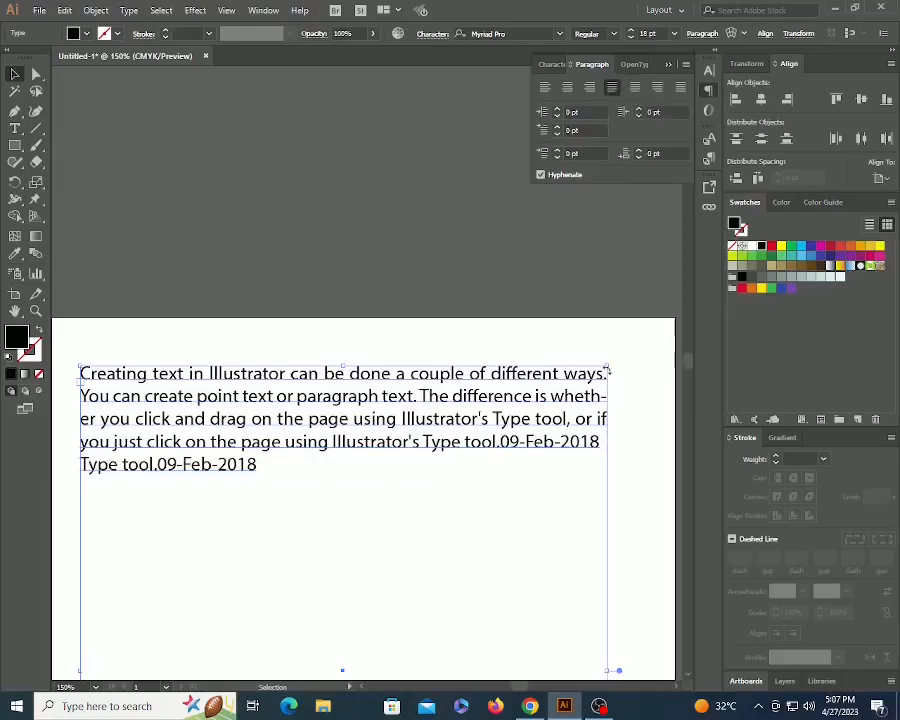
pyautogui.click(634, 89)
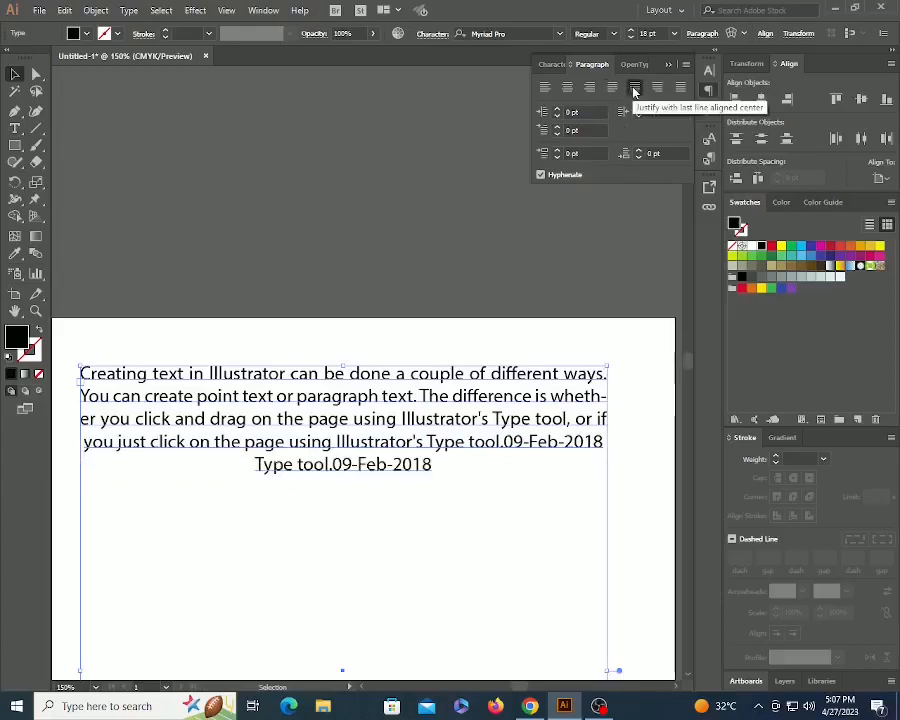
pyautogui.click(658, 89)
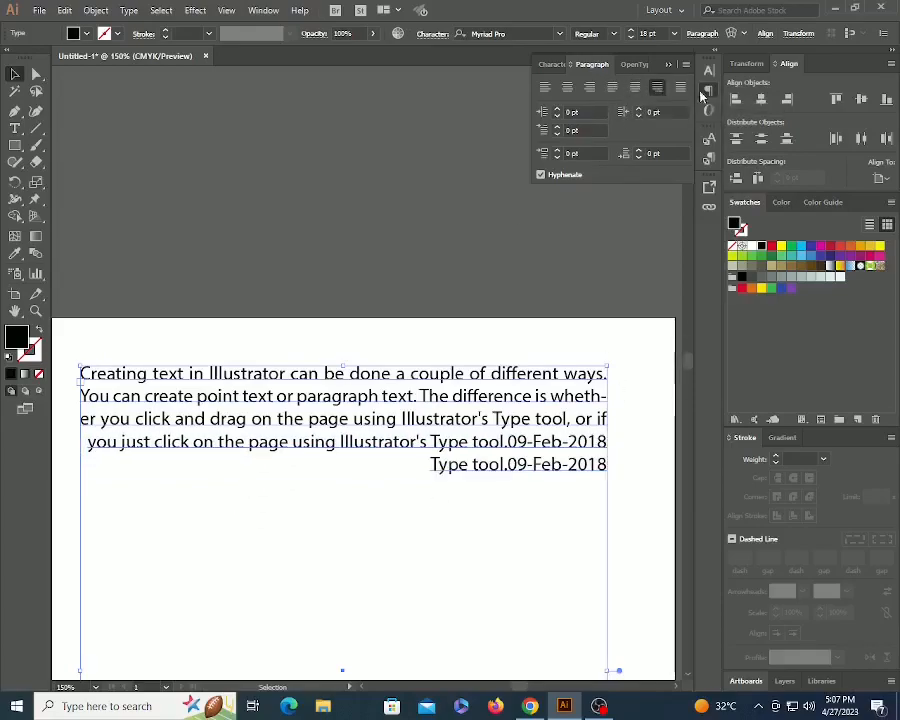
pyautogui.click(680, 88)
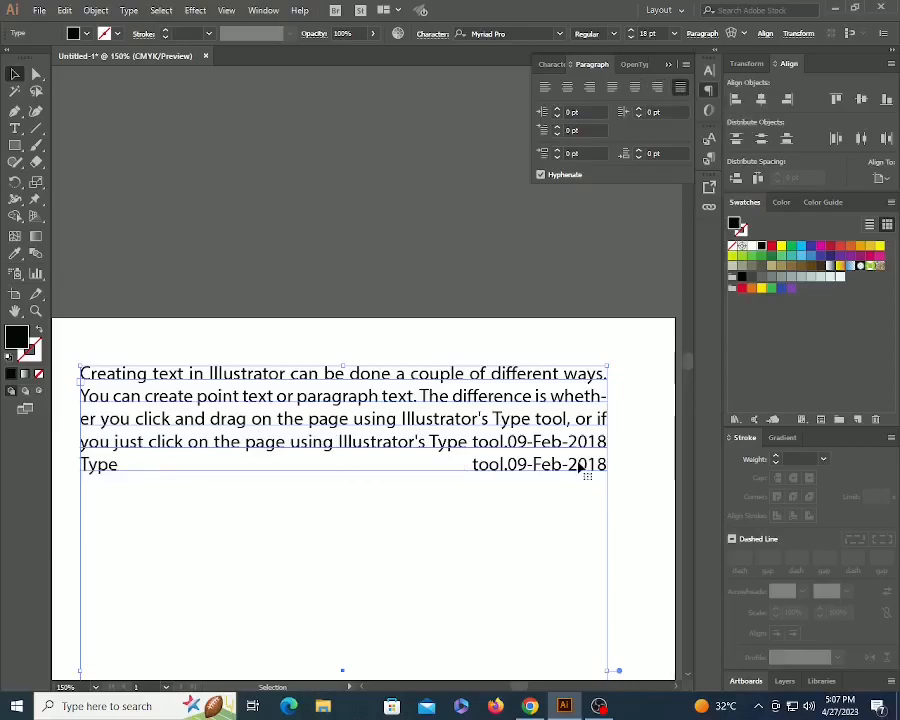
# - Align the justified paragraph and the date line below it left
pyautogui.click(264, 358)
pyautogui.moveTo(264, 358); pyautogui.dragTo(274, 266)
pyautogui.click(274, 266)
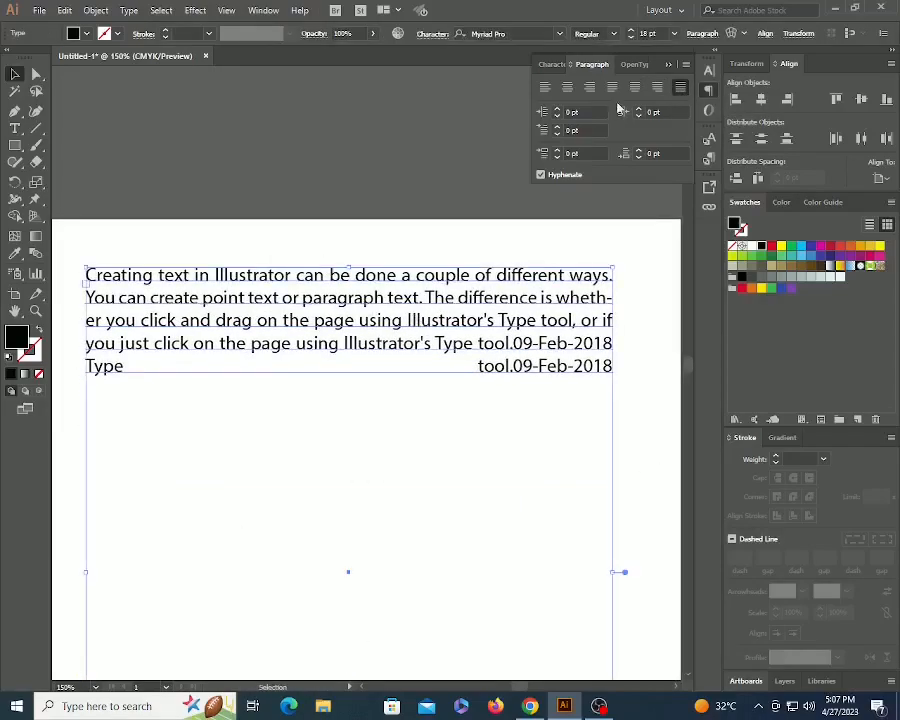
pyautogui.click(545, 88)
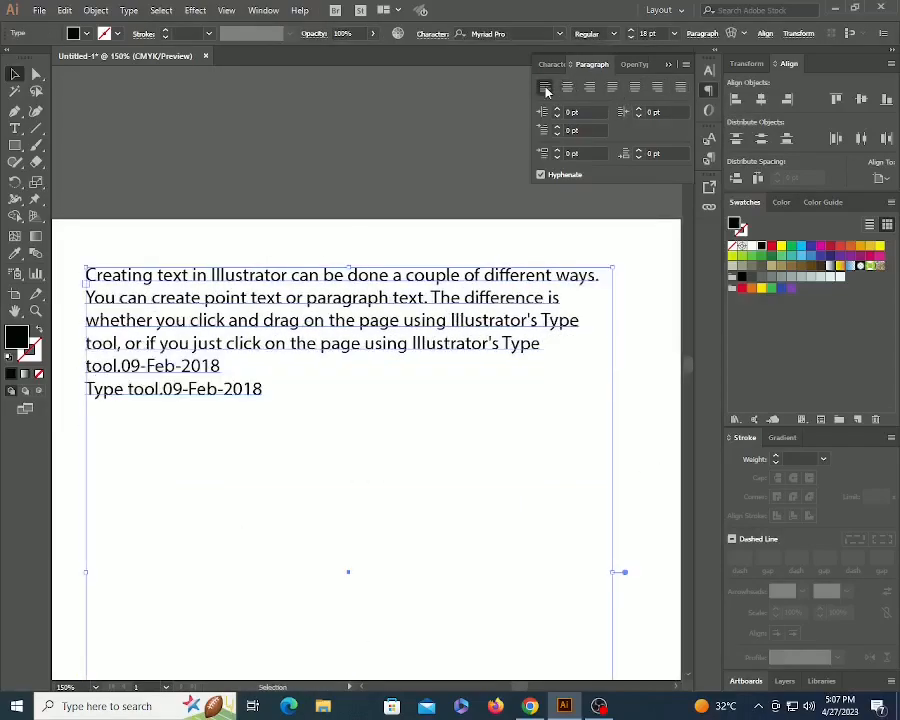
# - Join the separate "Type tool.09-Feb-2018" line to the paragraph and paste the whole paragraph twice more below it
pyautogui.press('t')
pyautogui.click(239, 374)
pyautogui.press('Delete')
pyautogui.hotkey('ctrl', 'a')
pyautogui.press('Right')
pyautogui.hotkey('ctrl', 'v')
pyautogui.press('Return')
pyautogui.hotkey('ctrl', 'v')
pyautogui.press('Escape')
pyautogui.scroll(-1, 239, 237)
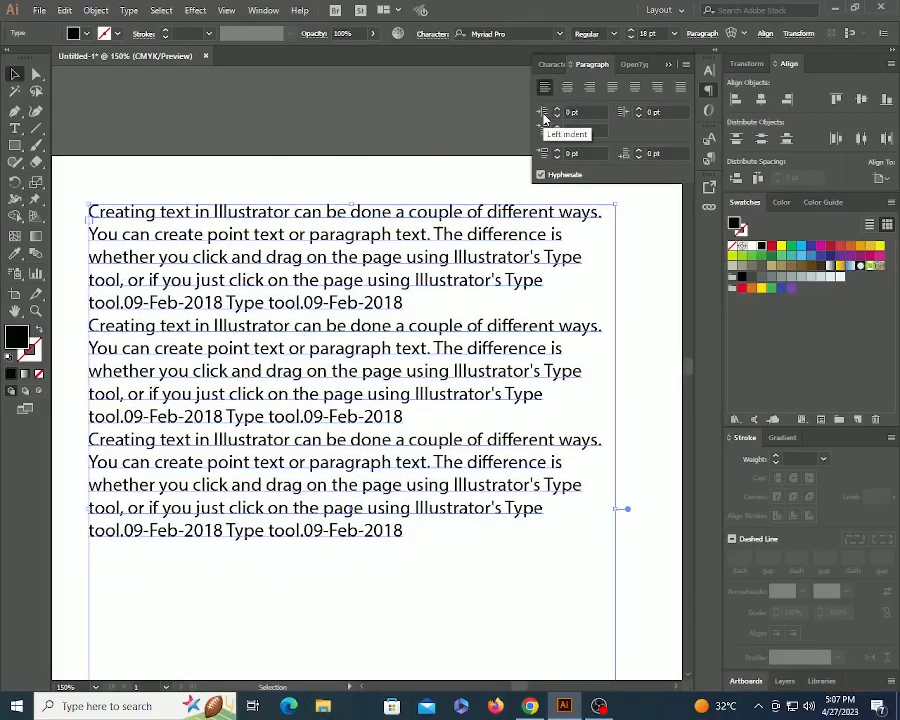
# - Try a 39 pt left indent on the three paragraphs with a test line below, and reset the indent to 0 pt
pyautogui.click(558, 113)
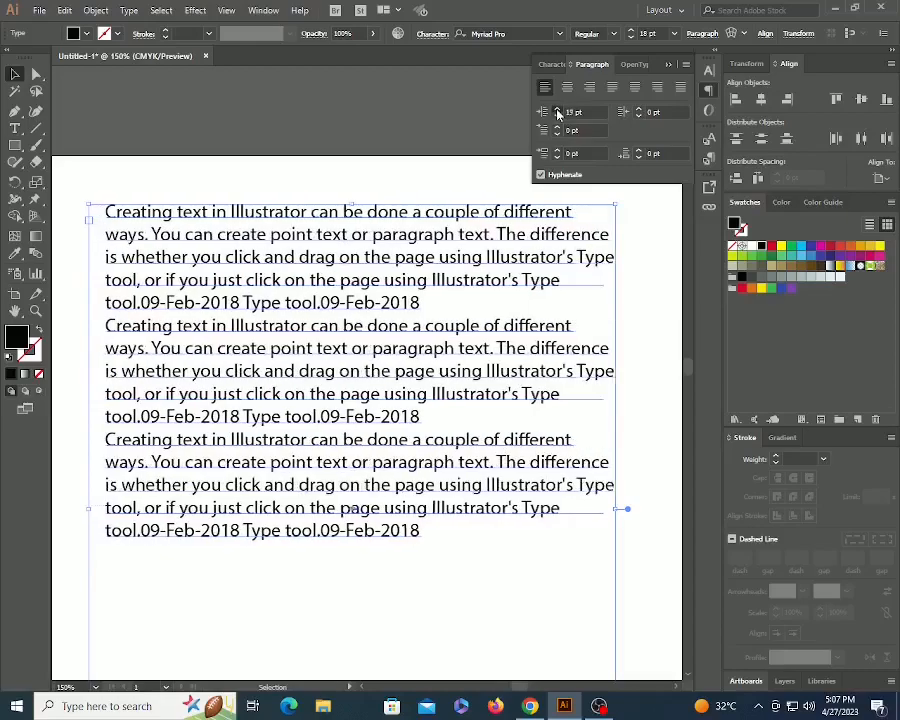
pyautogui.doubleClick(524, 538)
pyautogui.press('Return')
pyautogui.write('ajdfjkd')
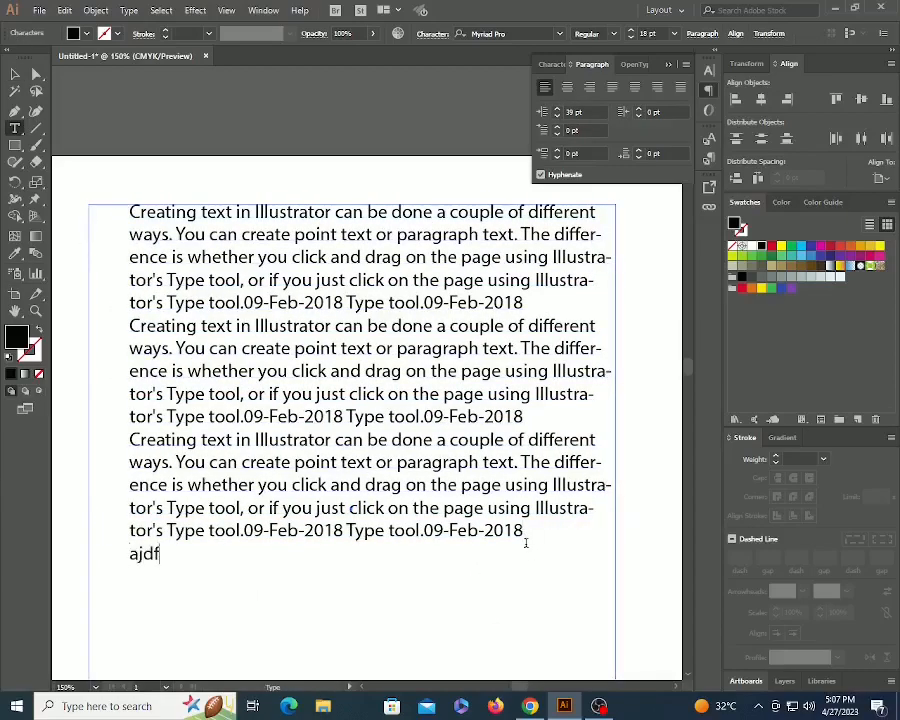
pyautogui.hotkey('ctrl', 'z')
pyautogui.press('Escape')
pyautogui.click(568, 112)
pyautogui.write('0')
pyautogui.press('Return')
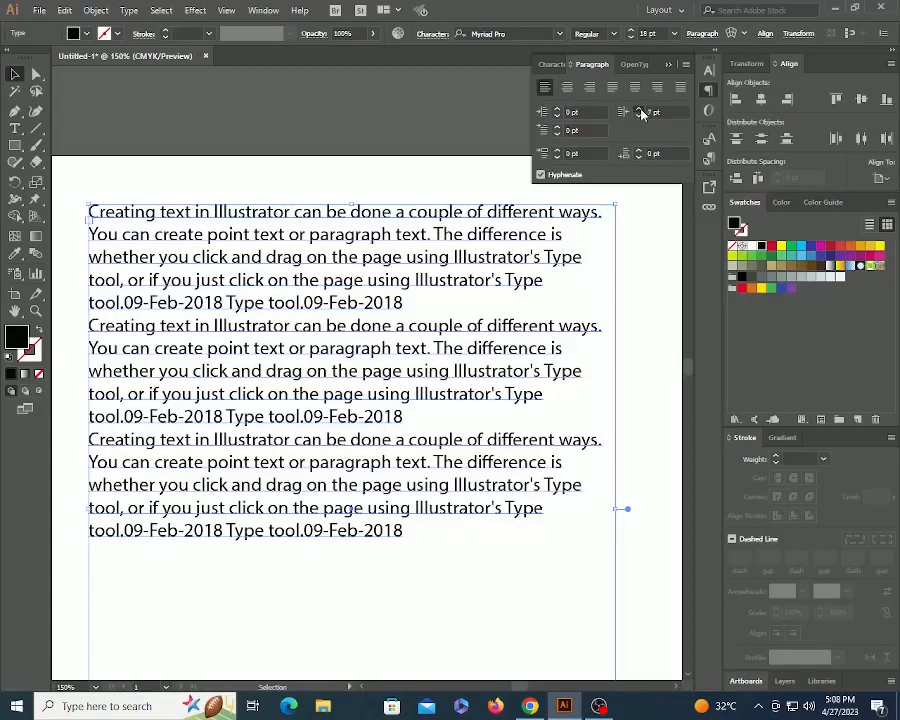
# - Try right indents starting with 28 pt, justify all lines of the paragraphs, and reset the right indent to 0 pt
pyautogui.click(640, 111)
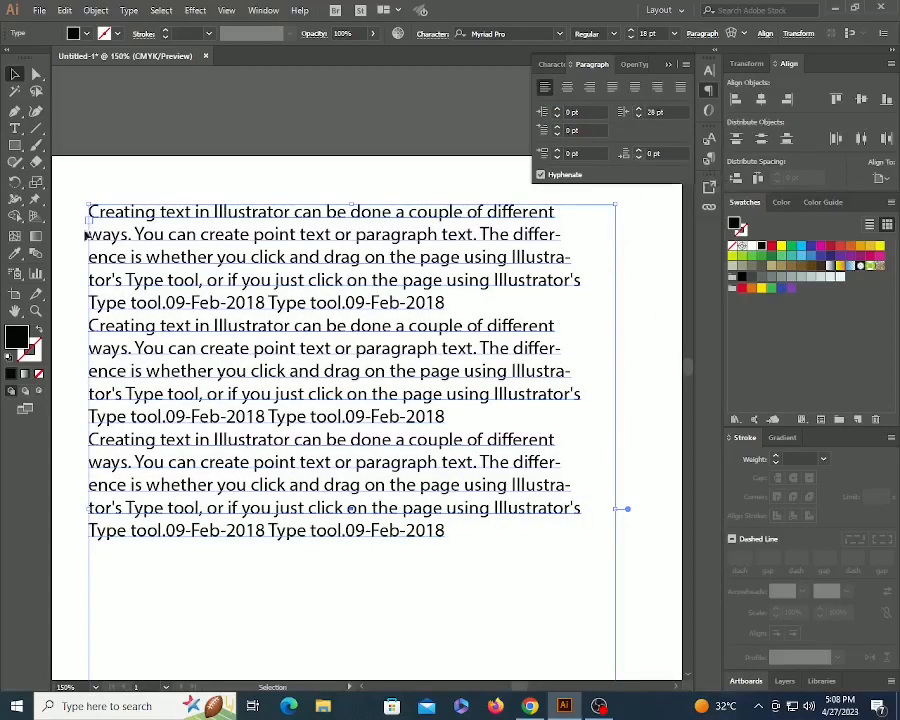
pyautogui.click(680, 87)
pyautogui.click(638, 109)
pyautogui.click(638, 109)
pyautogui.click(638, 116)
pyautogui.click(638, 116)
pyautogui.click(638, 116)
pyautogui.click(638, 116)
pyautogui.click(650, 112)
pyautogui.write('0')
pyautogui.press('Return')
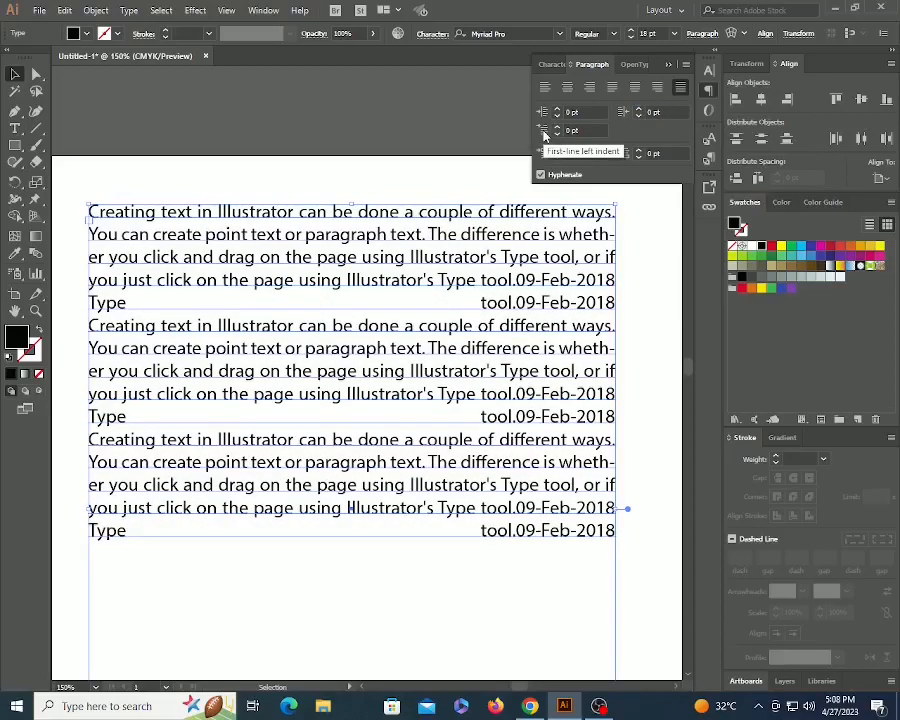
# - Set the paragraphs' first-line left indent to 36 pt, with 39 pt space before and 22 pt space after
pyautogui.moveTo(558, 133); pyautogui.dragTo(558, 133)
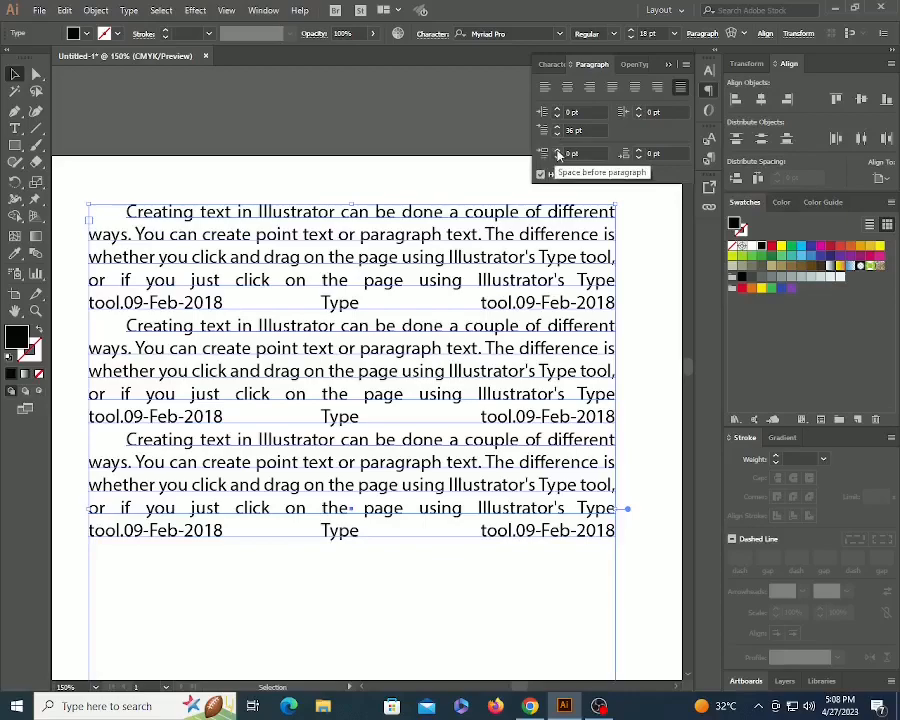
pyautogui.click(558, 151)
pyautogui.moveTo(561, 153); pyautogui.dragTo(561, 153)
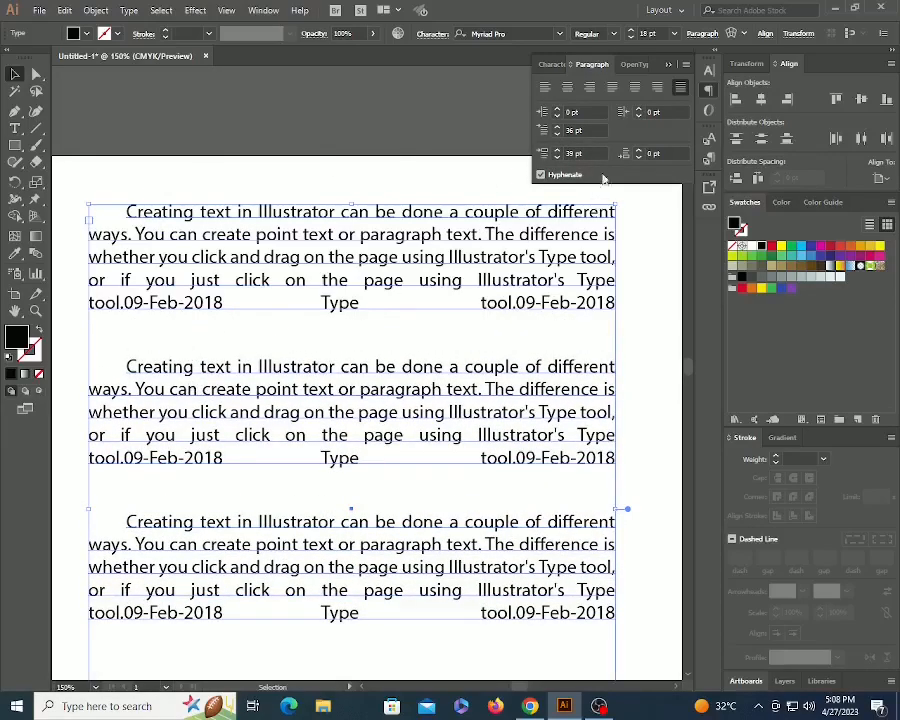
pyautogui.click(640, 151)
pyautogui.moveTo(640, 152); pyautogui.dragTo(640, 152)
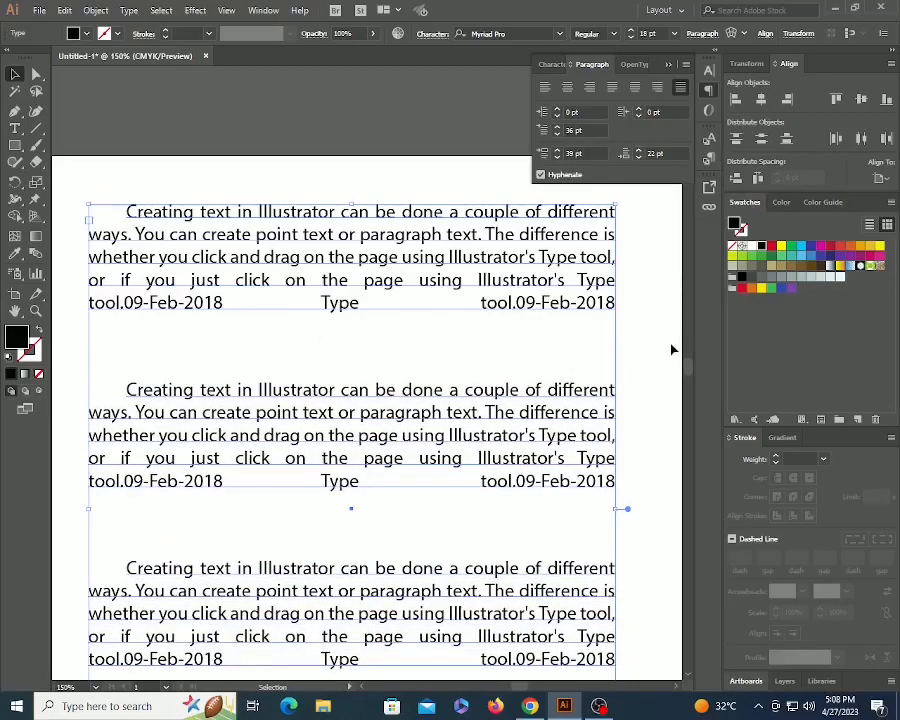
# - Select all the text on the artboard and delete it
pyautogui.click(468, 184)
pyautogui.hotkey('ctrl', '0')
pyautogui.hotkey('ctrl', 'a')
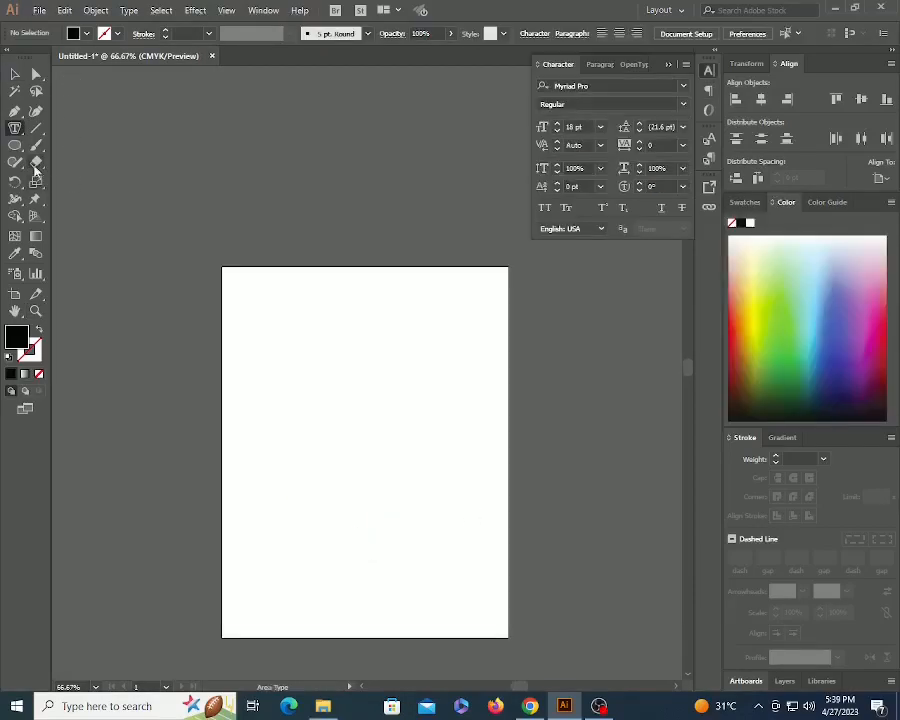
# - Draw a black circle on the upper half of the artboard and move it slightly down and right
pyautogui.press('l')
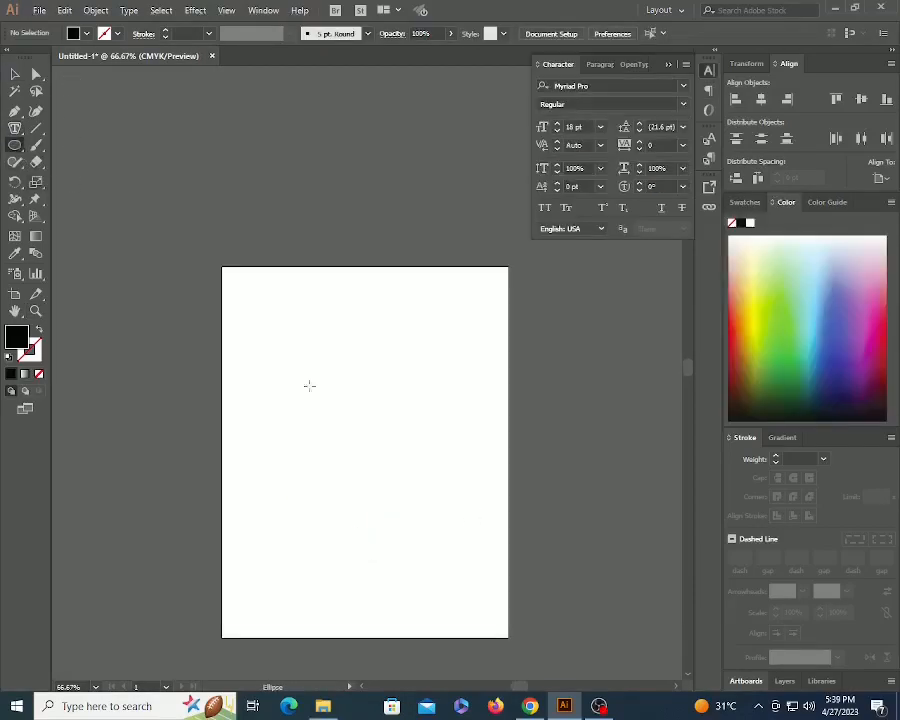
pyautogui.moveTo(336, 379); pyautogui.dragTo(420, 462)
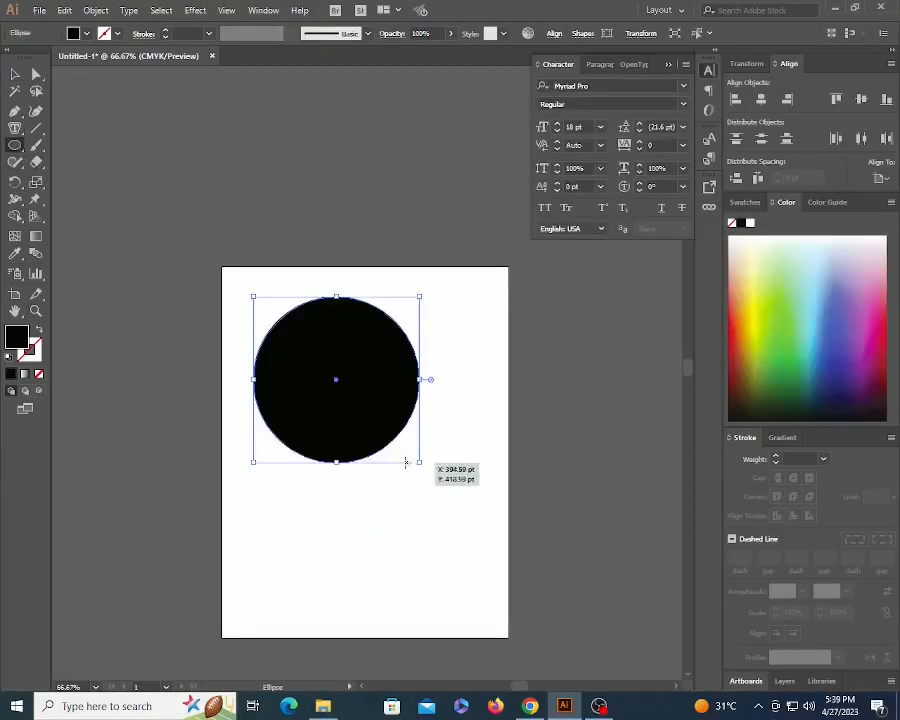
pyautogui.press('v')
pyautogui.moveTo(349, 405); pyautogui.dragTo(360, 426)
# - Turn the circle into an area type shape and enter "Adobe Illustrator is a vector Based Software" inside it
pyautogui.moveTo(15, 128); pyautogui.dragTo(87, 147)
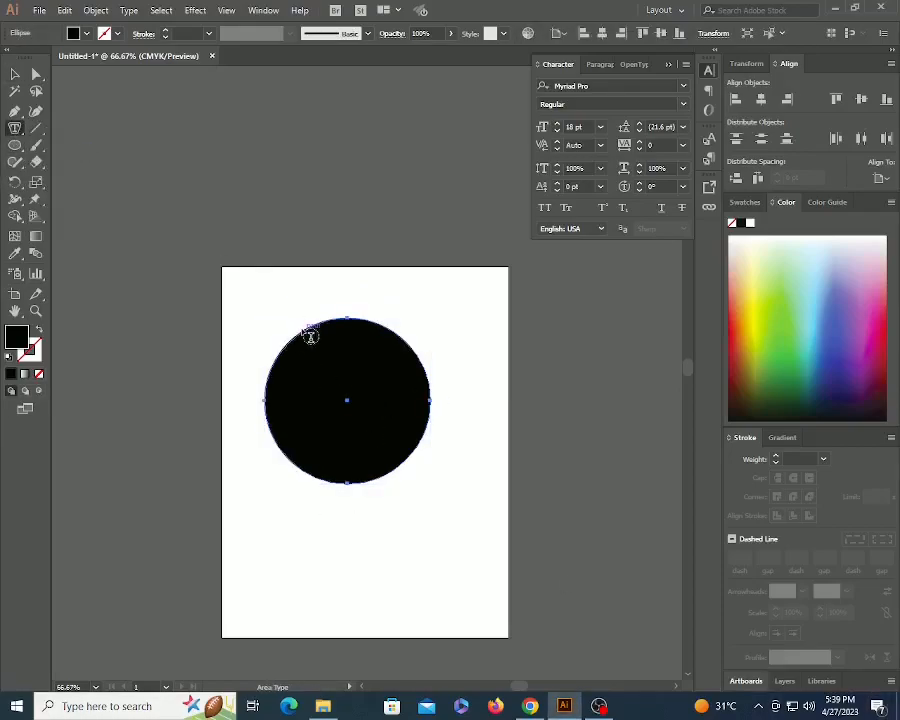
pyautogui.click(380, 418)
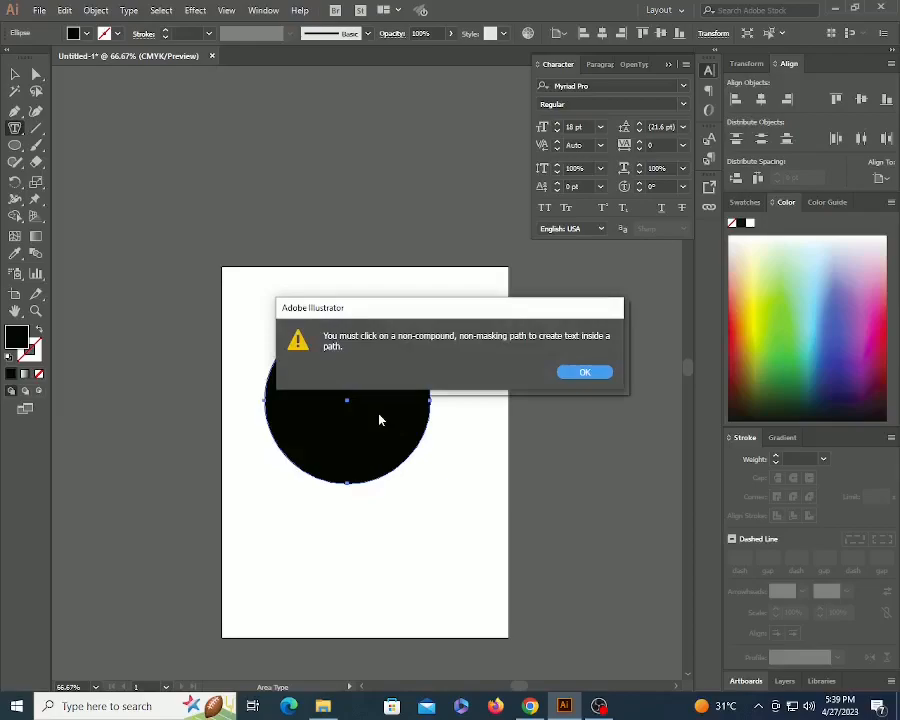
pyautogui.press('Return')
pyautogui.click(316, 320)
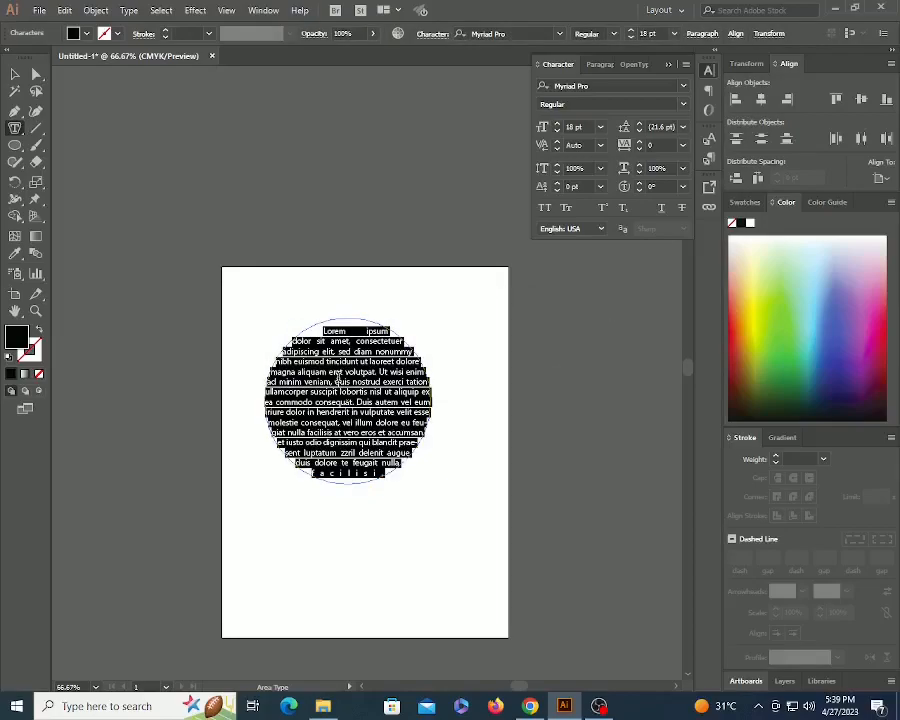
pyautogui.write('Adob')
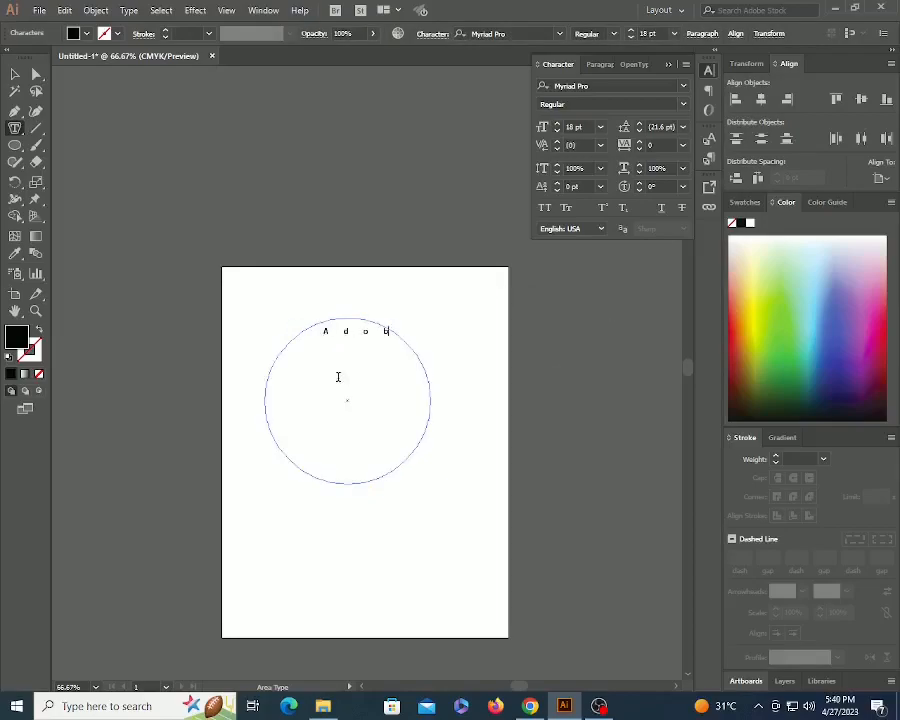
pyautogui.write('e Illustrator is a vector Based Software')
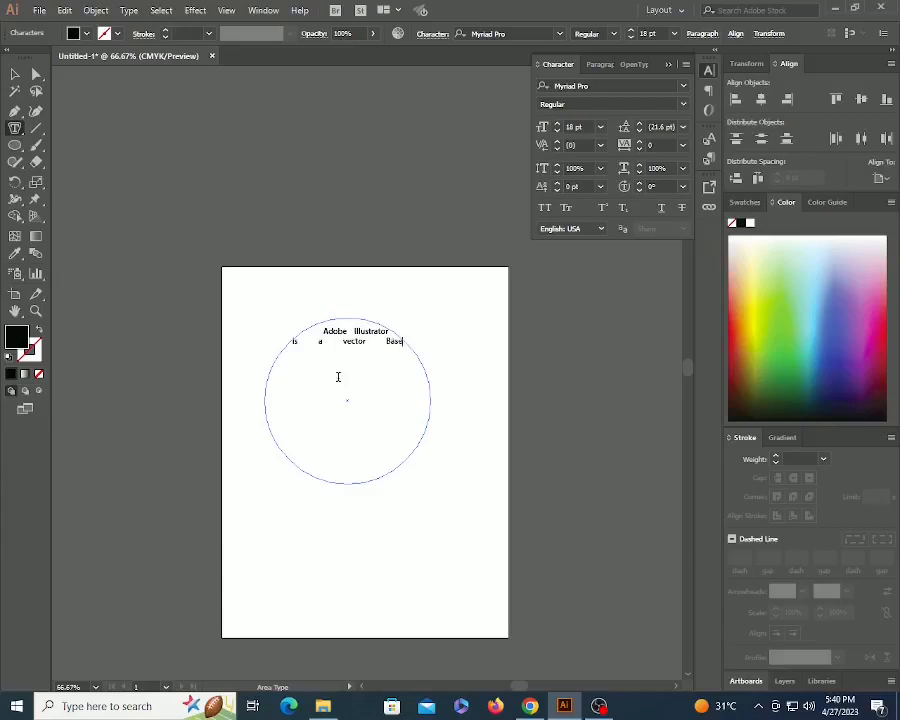
# - Copy the sentence in the circle and paste it repeatedly until the text fills the shape
pyautogui.press('Escape')
pyautogui.hotkey('ctrl', 'a')
pyautogui.hotkey('ctrl', 'c')
pyautogui.click(338, 376)
pyautogui.hotkey('ctrl', 'v')
pyautogui.hotkey('ctrl', 'v')
pyautogui.hotkey('ctrl', 'v')
pyautogui.hotkey('ctrl', 'v')
pyautogui.hotkey('ctrl', 'v')
pyautogui.hotkey('ctrl', 'v')
pyautogui.hotkey('ctrl', 'v')
pyautogui.hotkey('ctrl', 'v')
pyautogui.hotkey('ctrl', 'v')
pyautogui.hotkey('ctrl', 'v')
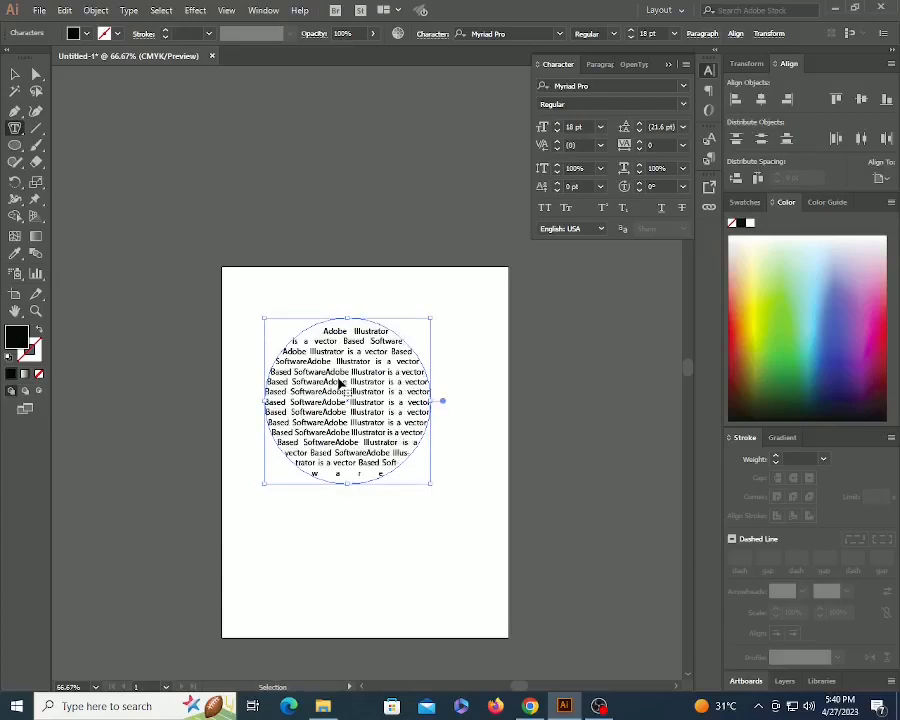
pyautogui.press('Escape')
# - Compare left and center alignment of the text in the circle, and finish with all lines justified
pyautogui.click(608, 65)
pyautogui.click(545, 87)
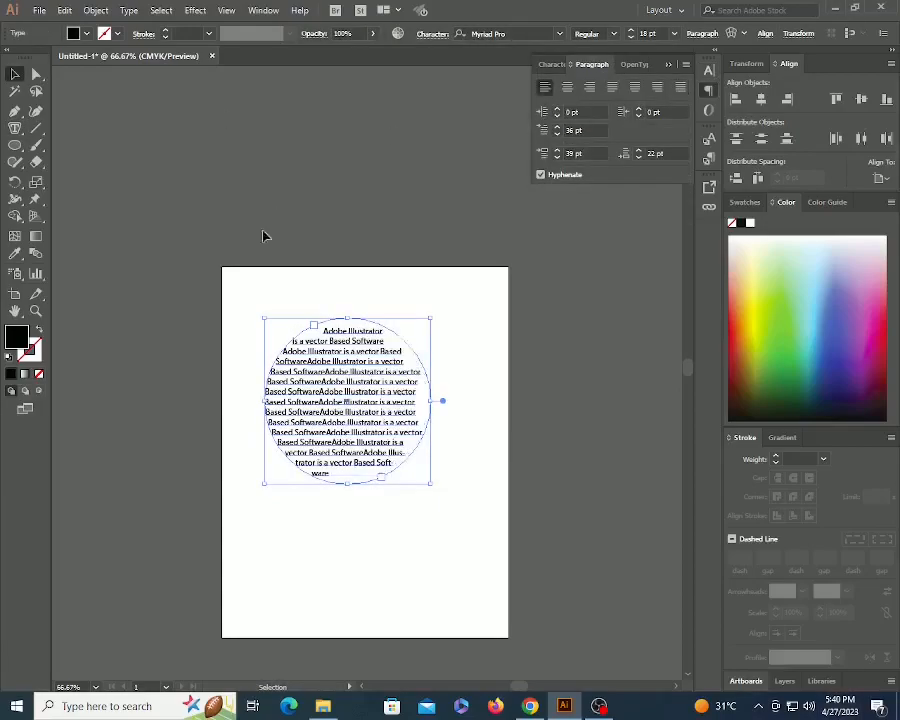
pyautogui.click(567, 87)
pyautogui.click(480, 418)
pyautogui.click(341, 385)
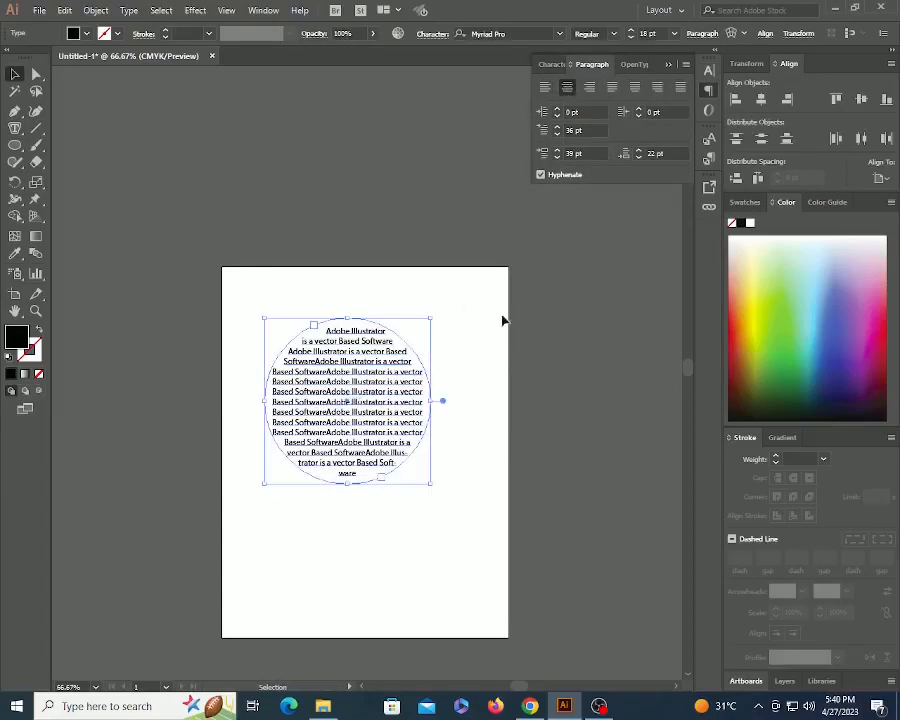
pyautogui.click(680, 87)
pyautogui.click(484, 363)
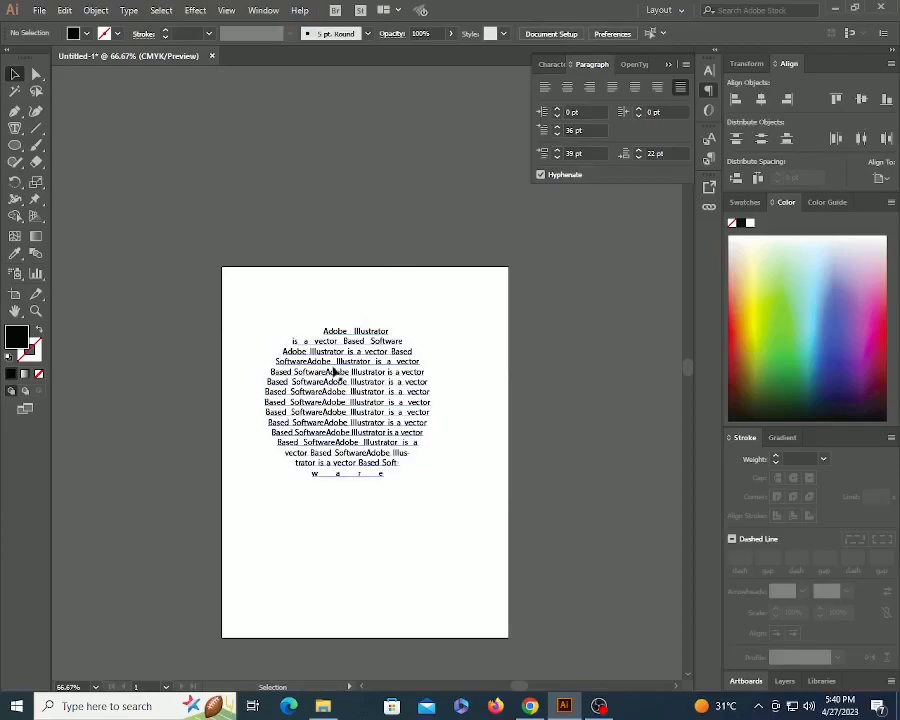
# - Copy all the text inside the circle and delete the circular text object
pyautogui.click(344, 378)
pyautogui.doubleClick(344, 380)
pyautogui.hotkey('ctrl', 'a')
pyautogui.click(323, 288)
pyautogui.click(338, 342)
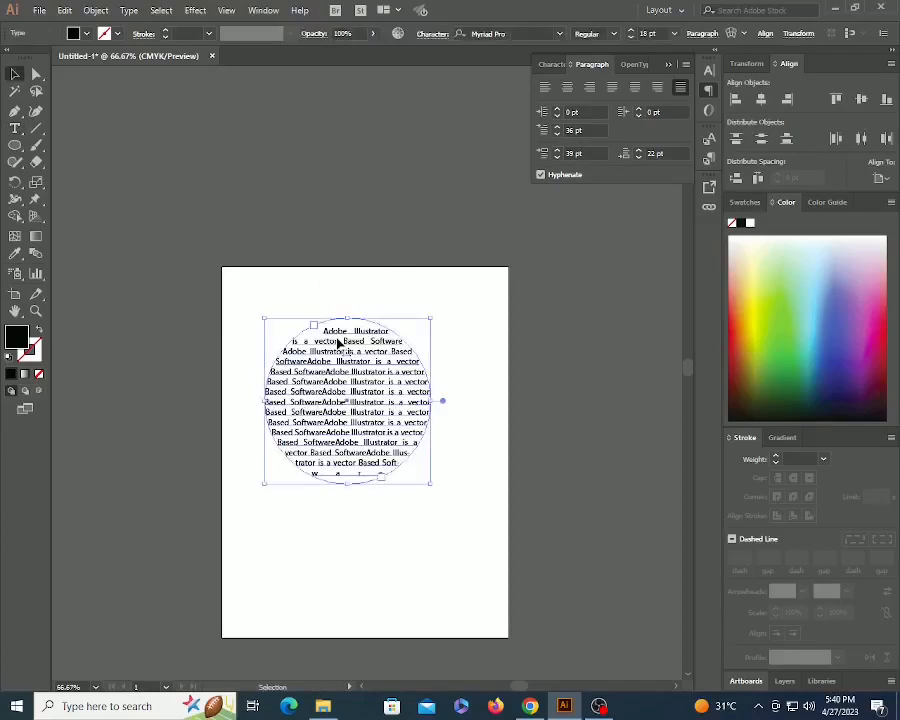
pyautogui.press('Delete')
# - Draw a closed, curved freeform shape with the Pen tool across the upper part of the artboard
pyautogui.click(15, 111)
pyautogui.click(285, 307)
pyautogui.click(258, 388)
pyautogui.moveTo(378, 492); pyautogui.dragTo(436, 474)
pyautogui.moveTo(466, 426); pyautogui.dragTo(468, 380)
pyautogui.moveTo(493, 325); pyautogui.dragTo(585, 371)
pyautogui.moveTo(325, 266); pyautogui.dragTo(229, 353)
pyautogui.click(274, 345)
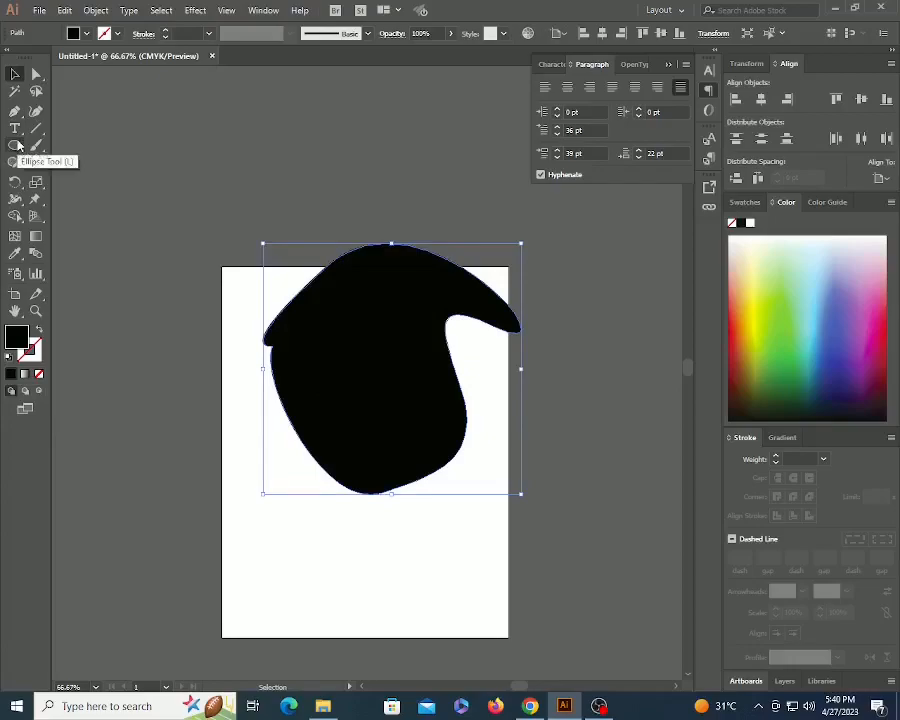
# - Turn the freeform shape into an area type shape and fill it with the copied text
pyautogui.click(15, 128)
pyautogui.click(84, 145)
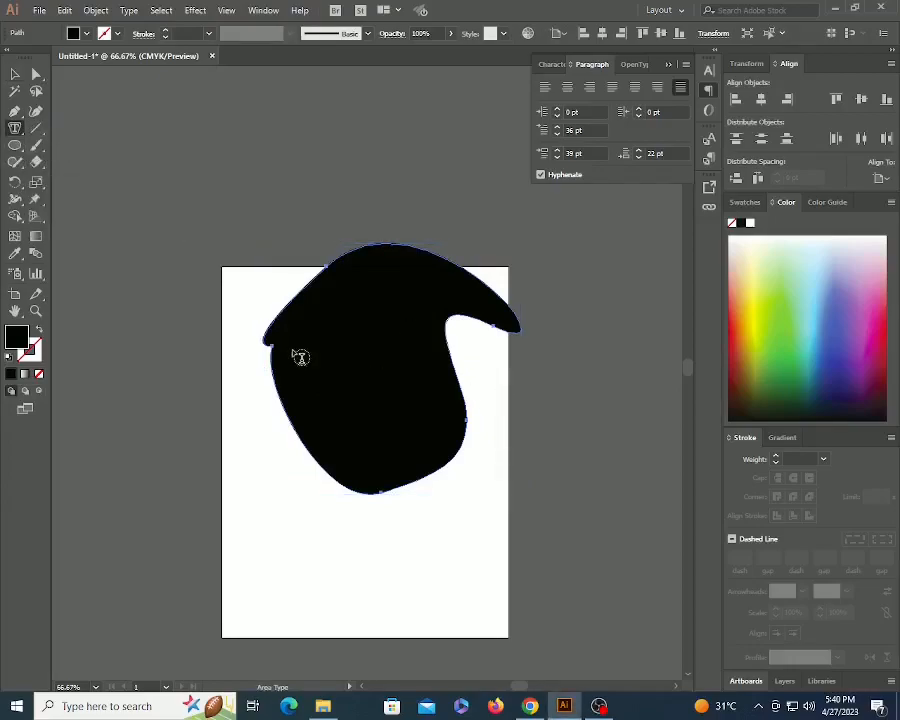
pyautogui.click(343, 260)
pyautogui.hotkey('ctrl', 'v')
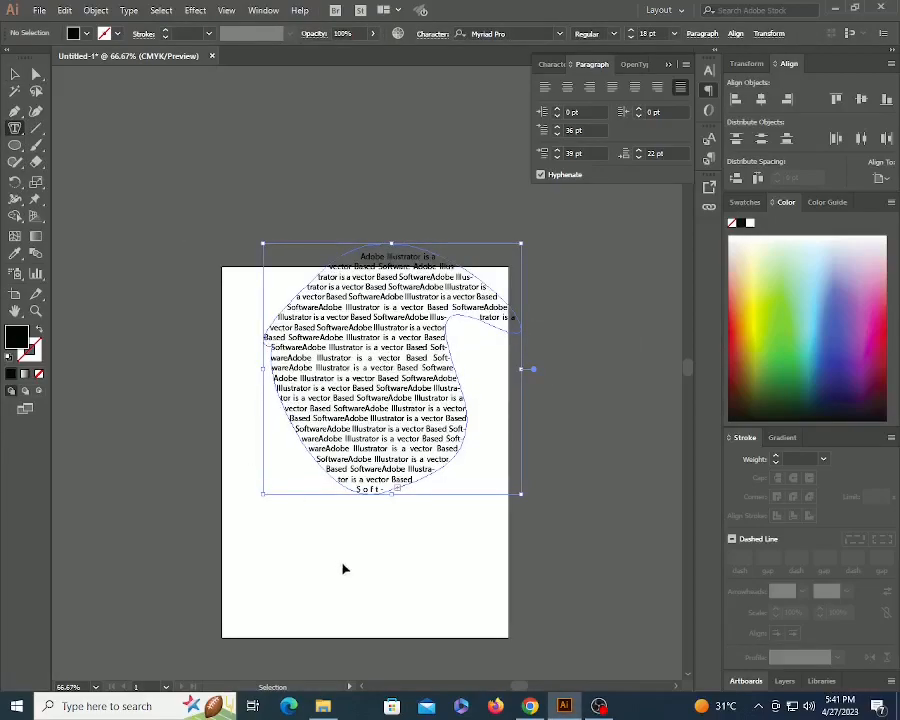
pyautogui.press('Escape')
pyautogui.click(408, 567)
# - Delete the freeform text object and draw a black circle near the middle of the artboard
pyautogui.click(379, 478)
pyautogui.press('Delete')
pyautogui.rightClick(15, 128)
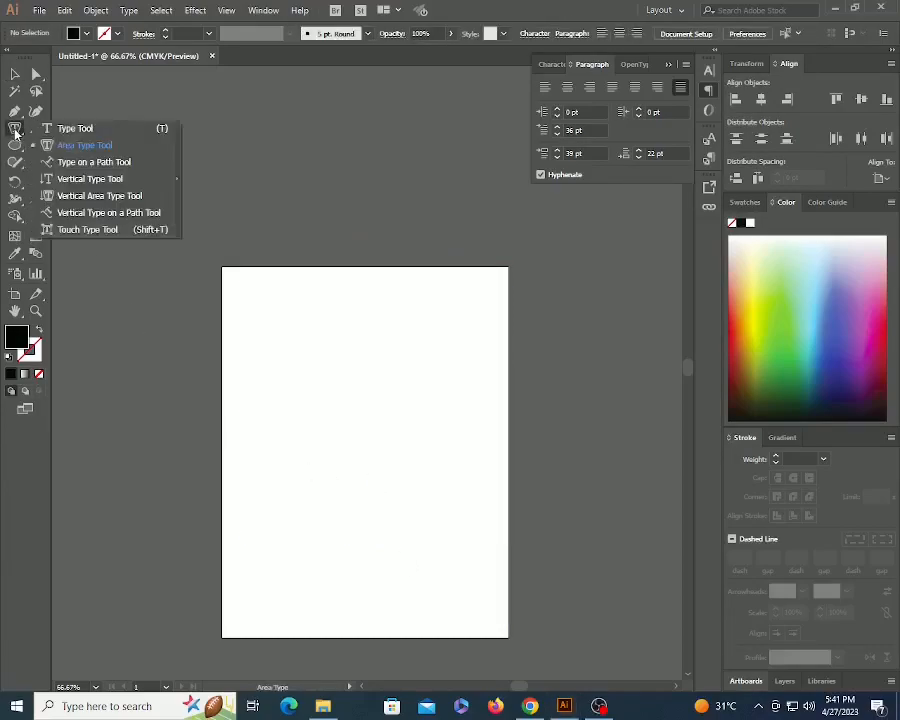
pyautogui.click(41, 160)
pyautogui.rightClick(15, 145)
pyautogui.click(78, 178)
pyautogui.moveTo(322, 374); pyautogui.dragTo(434, 486)
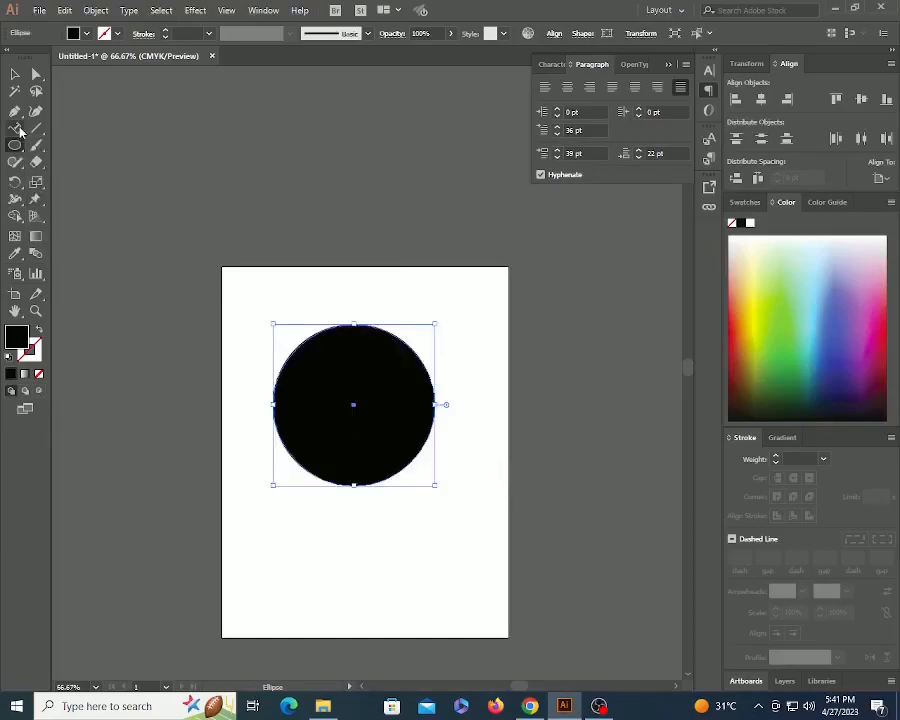
# - Apply Type on a Path to the circle's outline and paste the copied text around it
pyautogui.rightClick(15, 128)
pyautogui.click(50, 161)
pyautogui.click(389, 330)
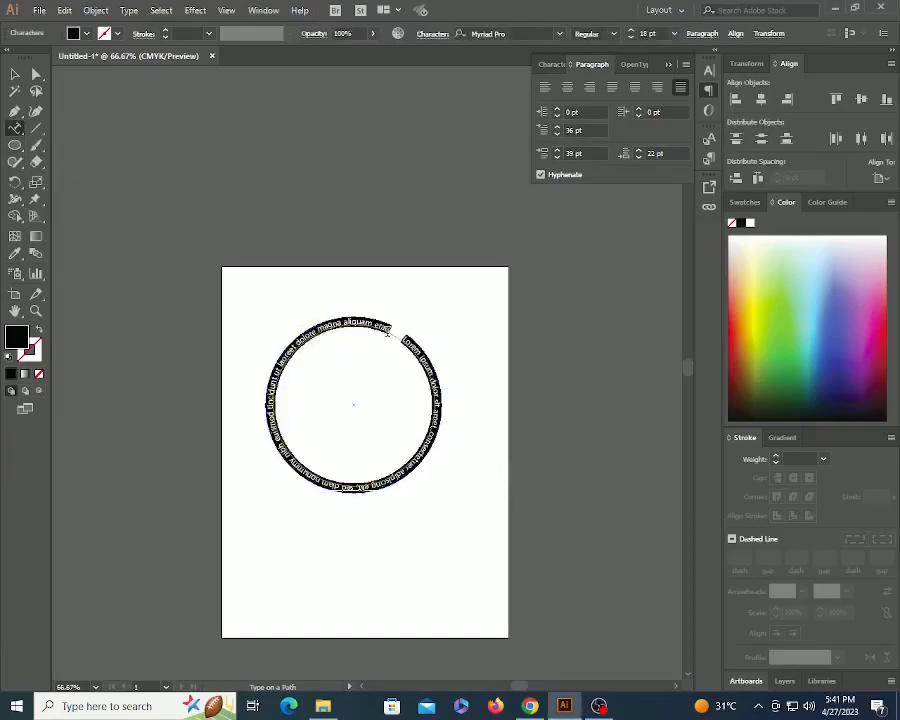
pyautogui.hotkey('ctrl', 'v')
pyautogui.keyDown('ctrl'); pyautogui.click(456, 347); pyautogui.keyUp('ctrl')
pyautogui.press('v')
pyautogui.click(362, 328)
pyautogui.scroll(2, 362, 328)
pyautogui.scroll(-2, 360, 430)
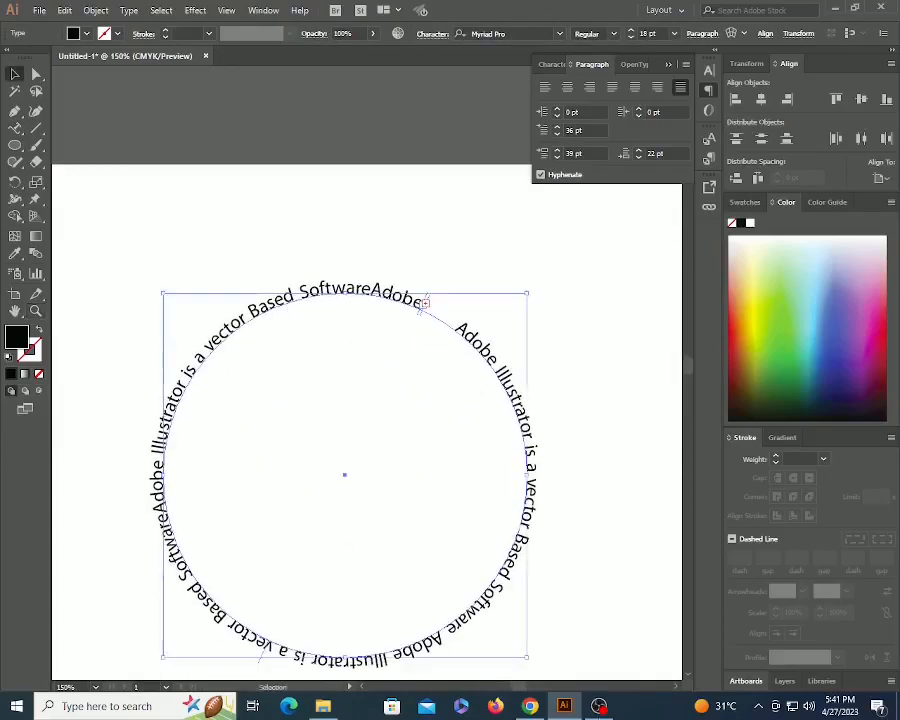
# - Replace the text around the circle with the left-aligned text "Area Type Tool type on a path"
pyautogui.tripleClick(365, 289)
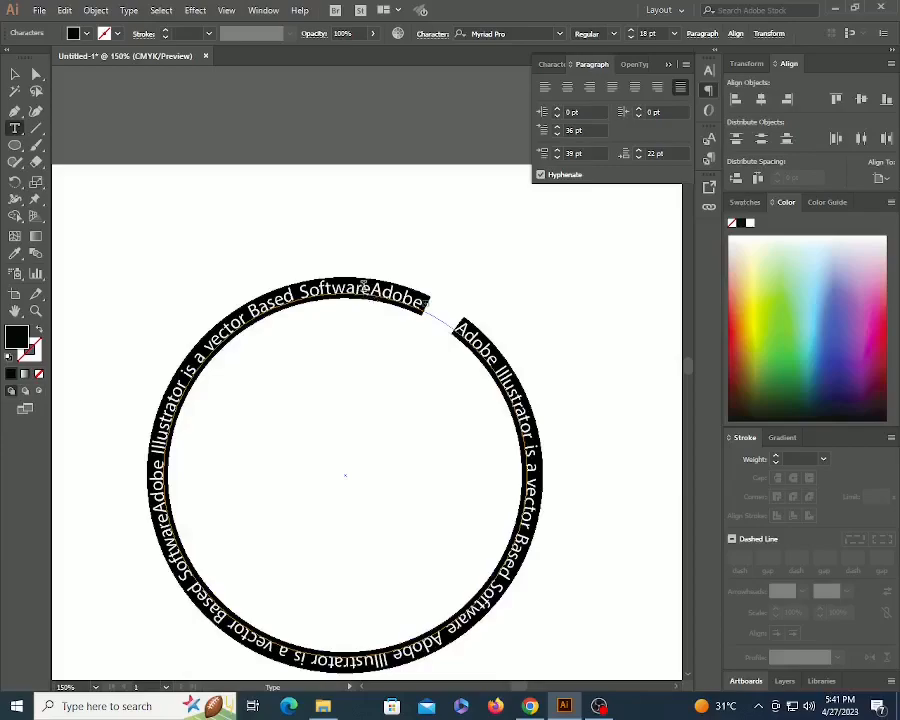
pyautogui.press('BackSpace')
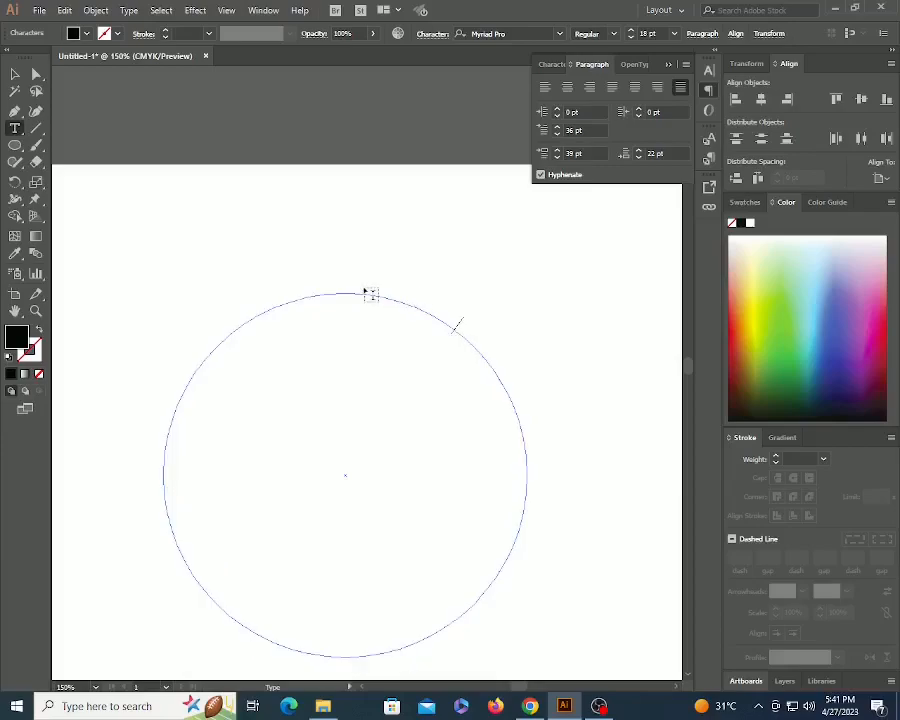
pyautogui.click(546, 88)
pyautogui.write('Area')
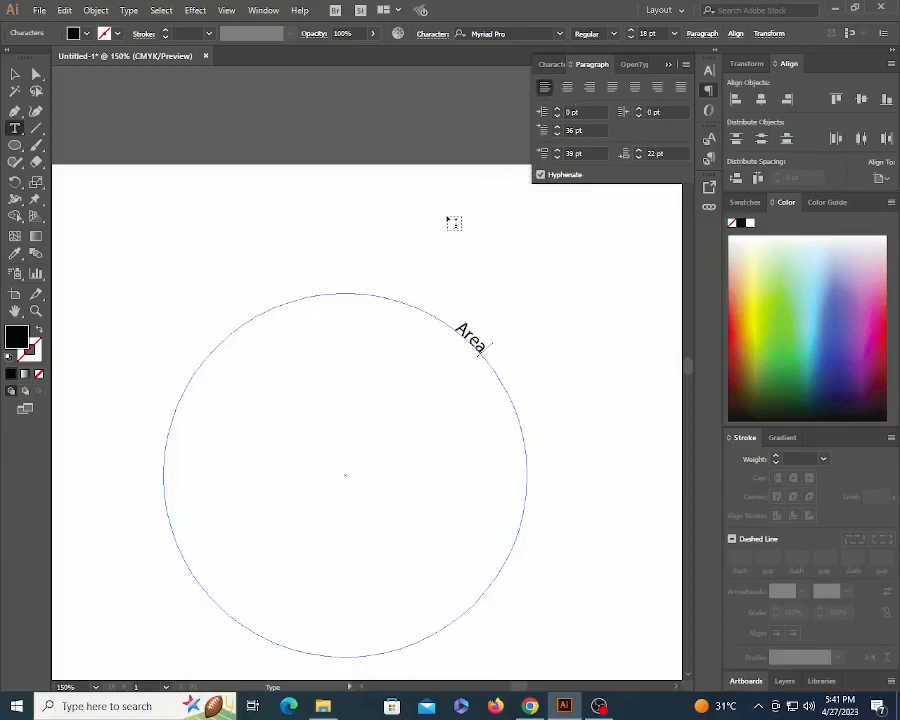
pyautogui.write(' Type Tool type on a path')
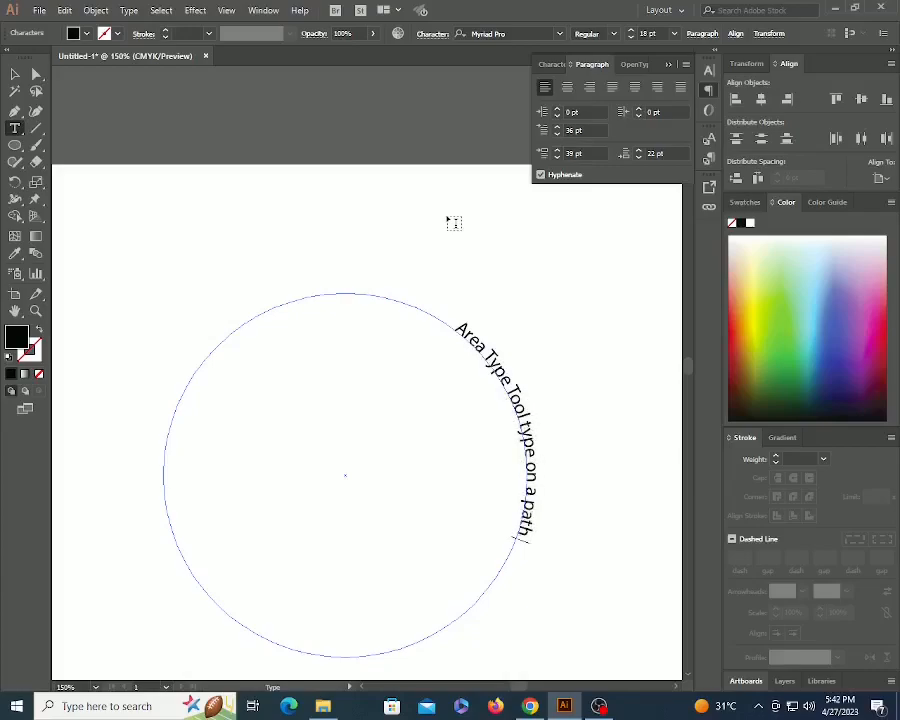
# - Extend the text on the circle's path with " not inside the path" and finish editing it
pyautogui.write(' not inside the path')
pyautogui.press('Escape')
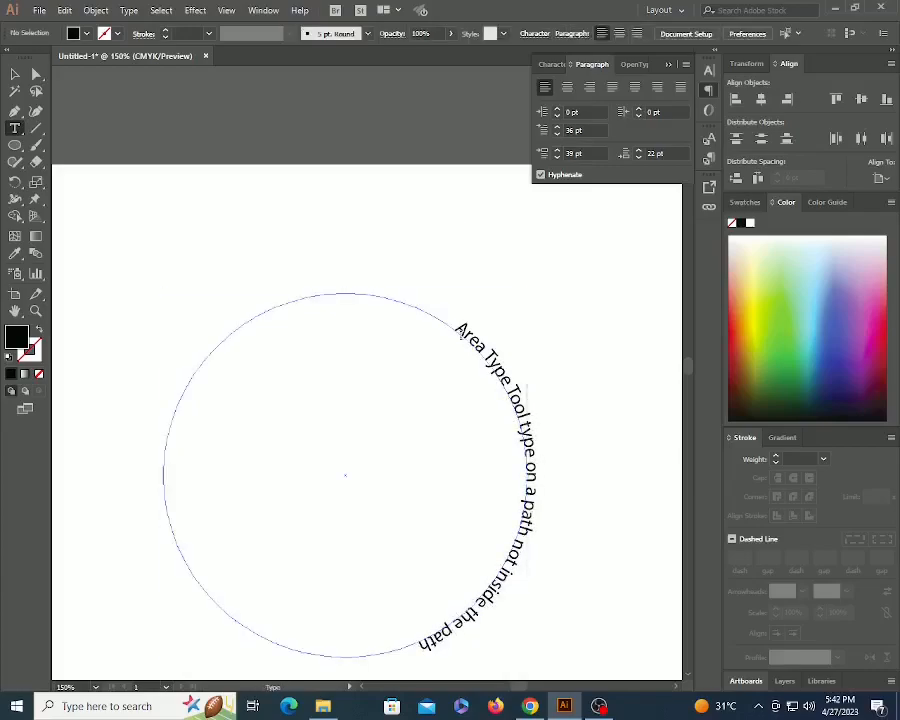
# - Bring up the Type on a Path Options for the circle text, enable the preview and set the effect to Skew
pyautogui.click(15, 131)
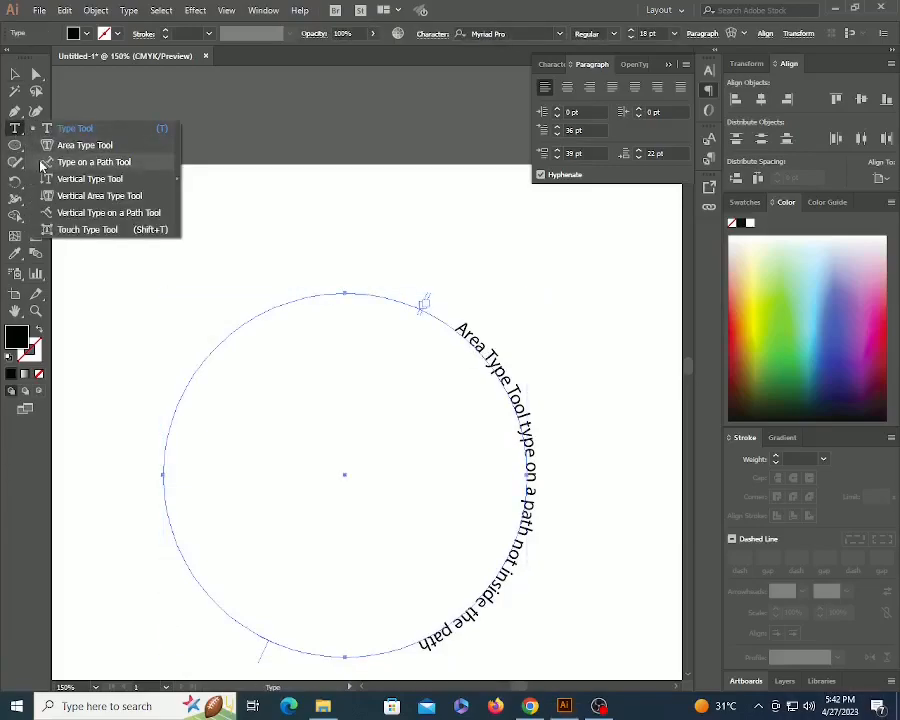
pyautogui.click(42, 163)
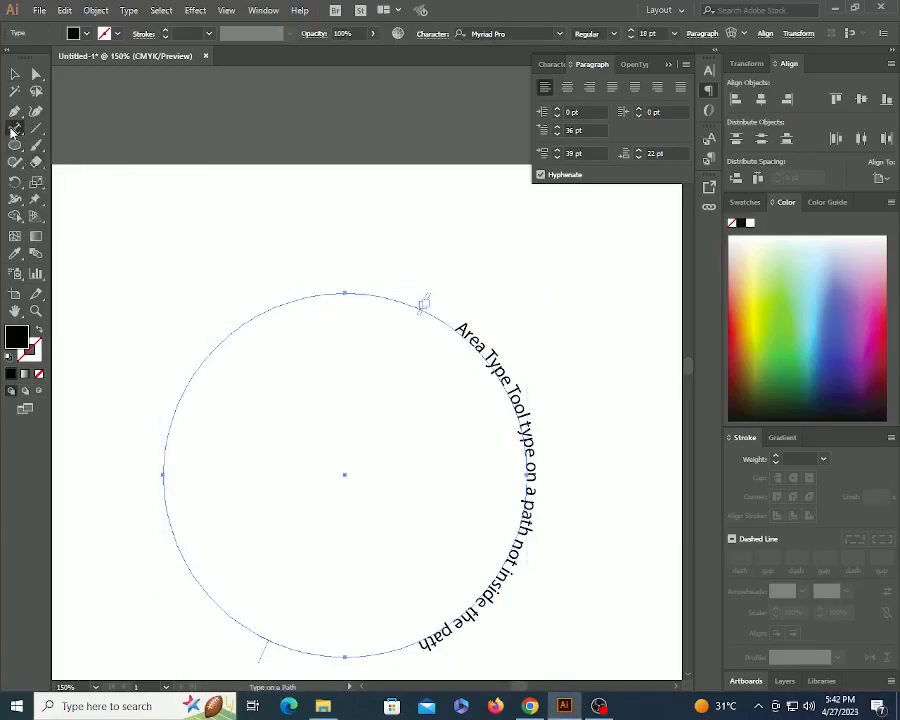
pyautogui.doubleClick(15, 128)
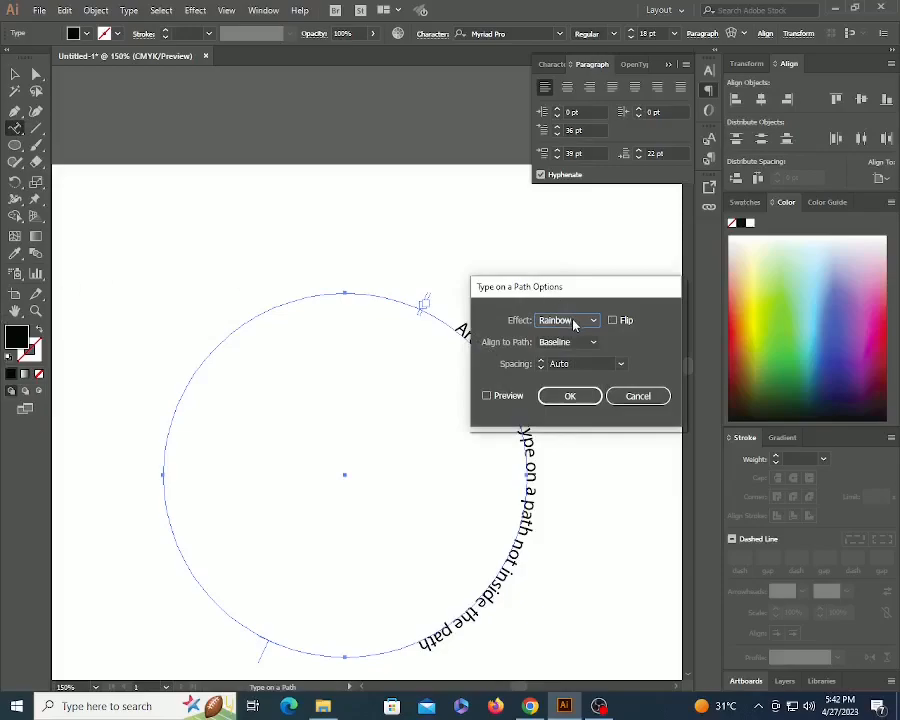
pyautogui.click(503, 397)
pyautogui.click(567, 320)
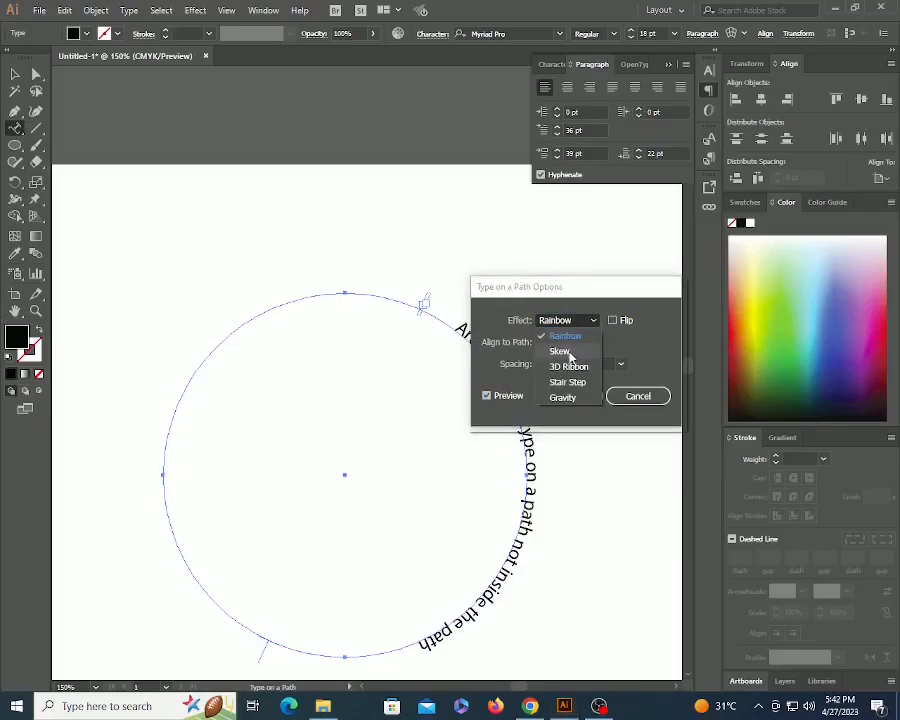
pyautogui.click(567, 350)
pyautogui.moveTo(592, 288); pyautogui.dragTo(680, 273)
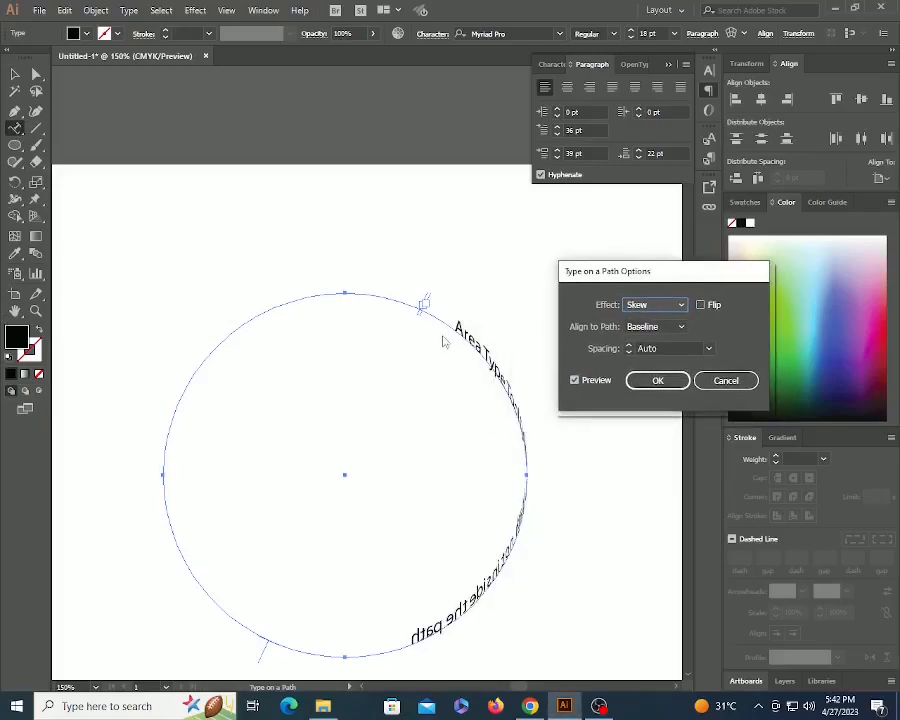
# - Try flipping the skewed text to the inside of the circle and restore the unflipped setting
pyautogui.click(703, 305)
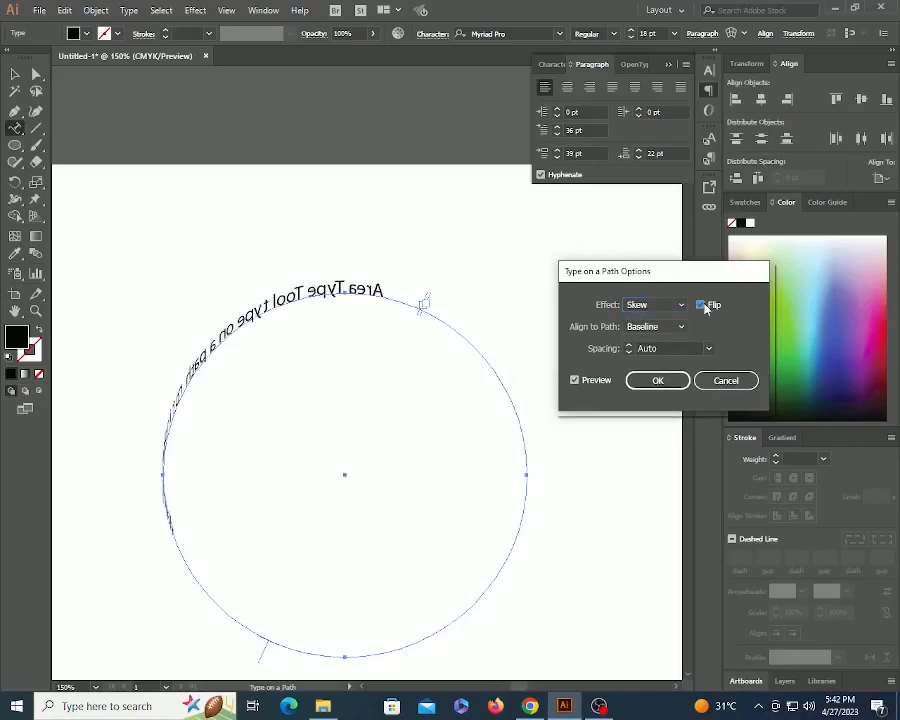
pyautogui.click(703, 305)
pyautogui.click(703, 305)
pyautogui.click(703, 305)
# - Preview the 3D Ribbon effect on the circle text and return the effect to Rainbow
pyautogui.click(675, 305)
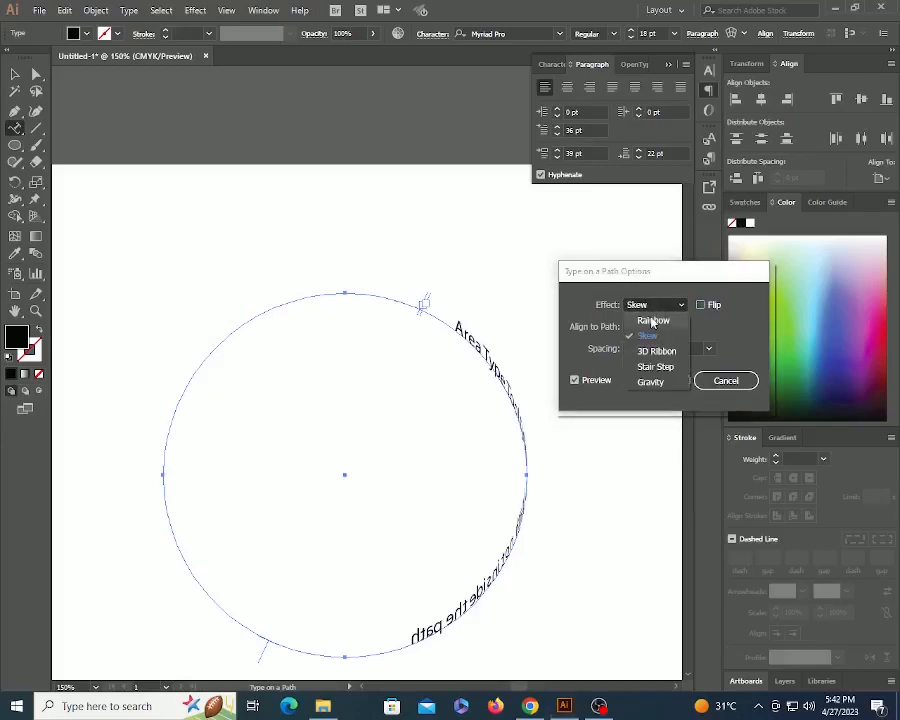
pyautogui.click(651, 350)
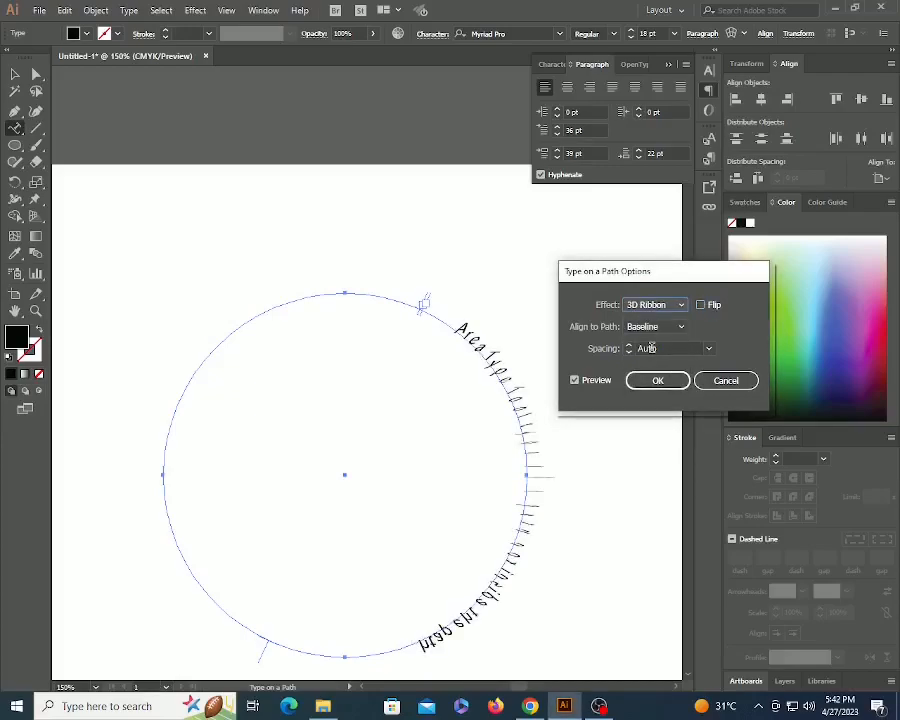
pyautogui.click(651, 305)
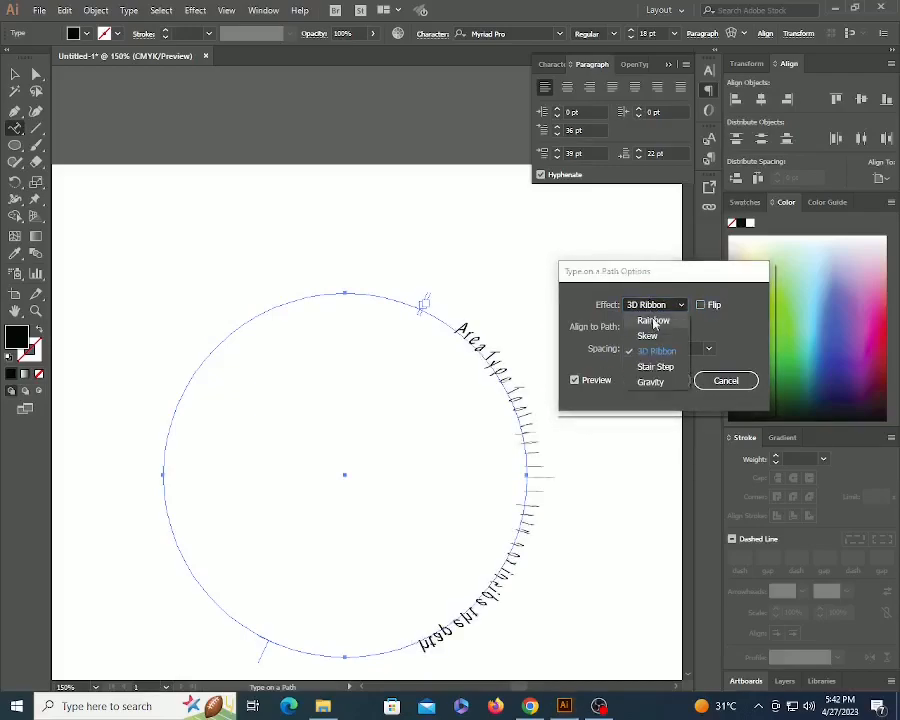
pyautogui.click(654, 321)
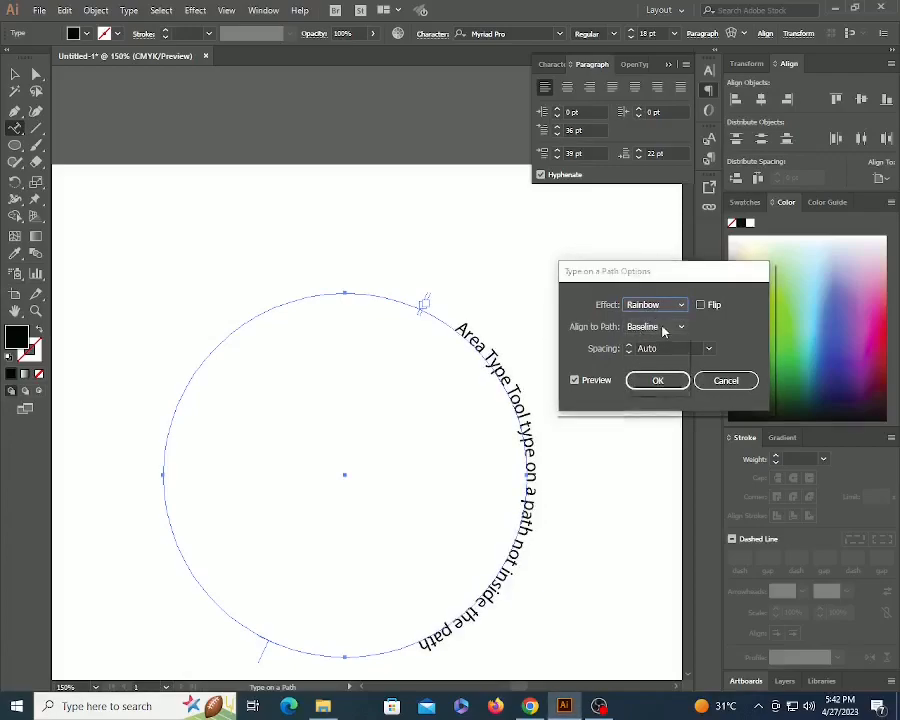
# - Preview the Center, Ascender and Descender alignments to the path and return the alignment to Baseline
pyautogui.click(663, 332)
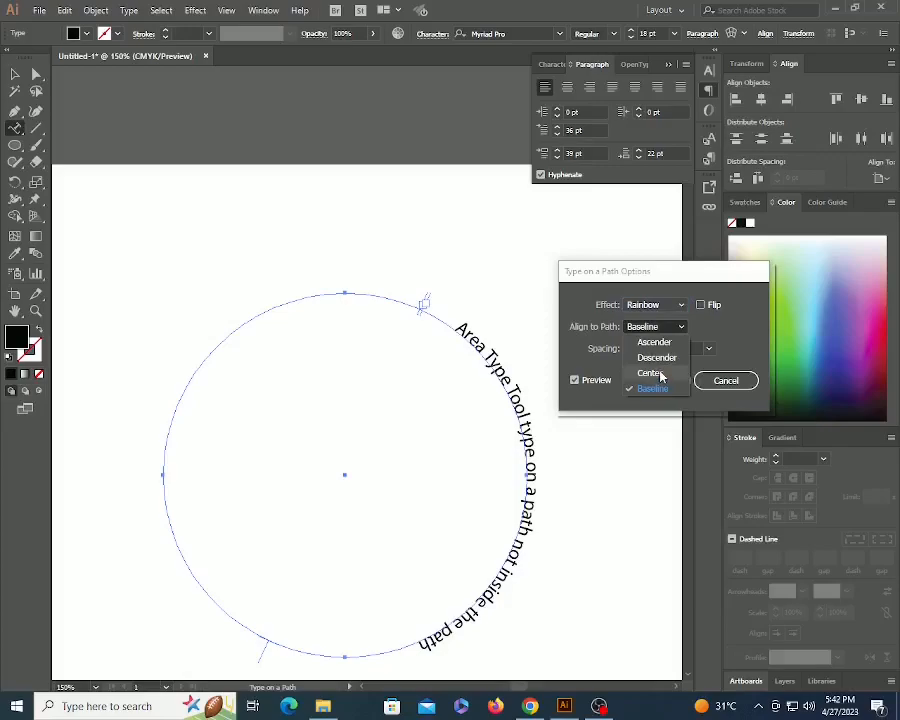
pyautogui.click(660, 374)
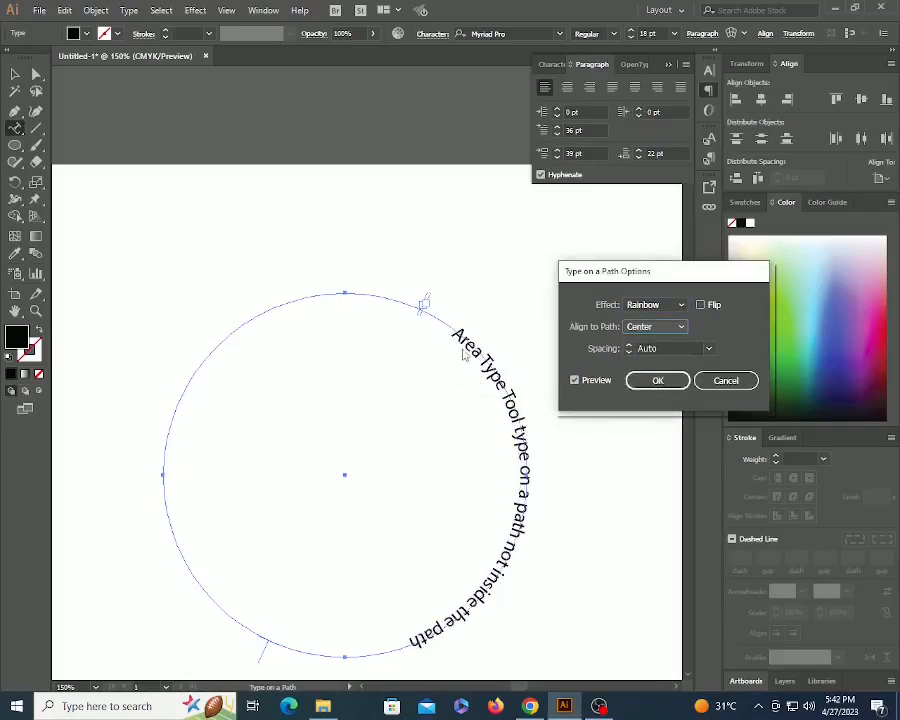
pyautogui.click(645, 328)
pyautogui.click(654, 343)
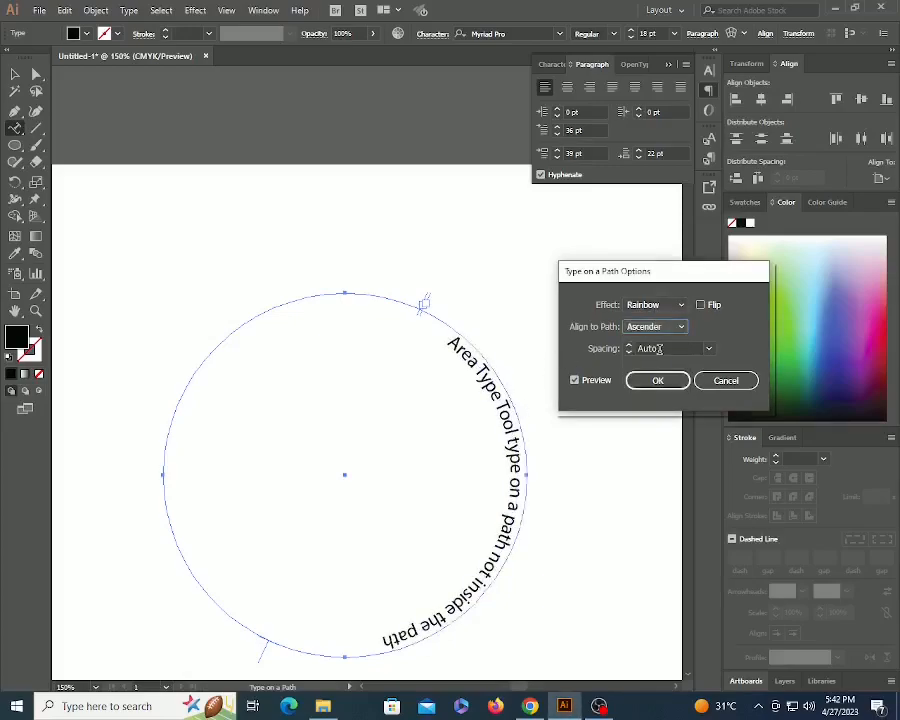
pyautogui.click(676, 330)
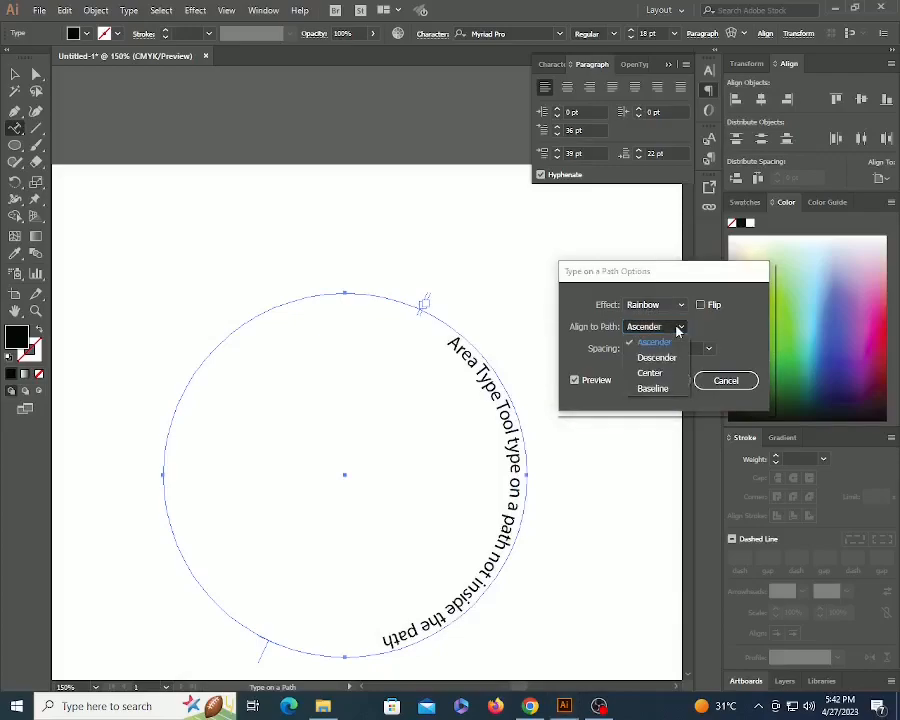
pyautogui.click(662, 358)
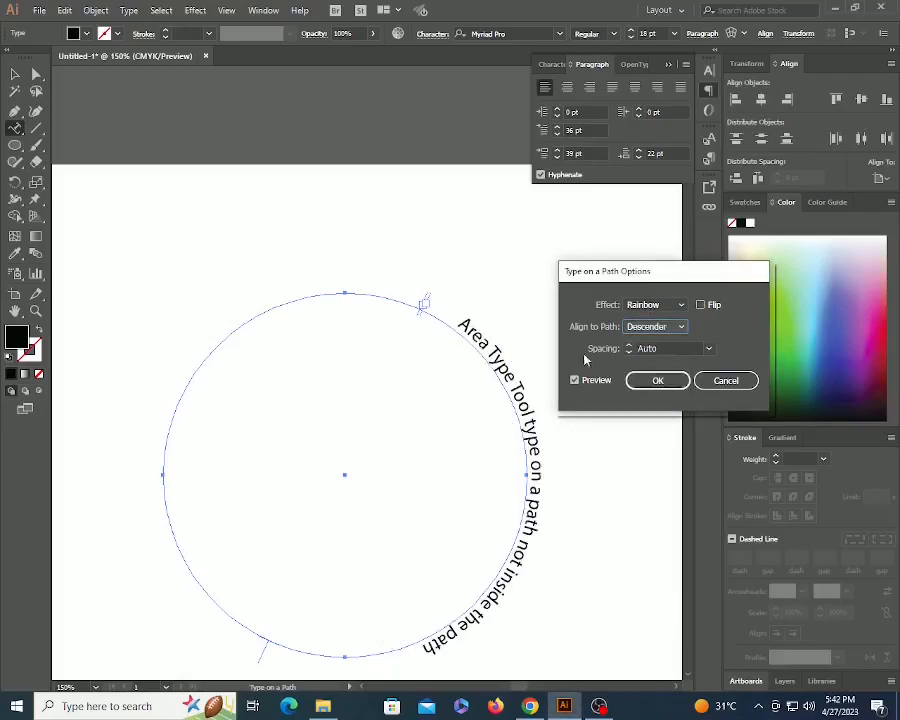
pyautogui.click(668, 332)
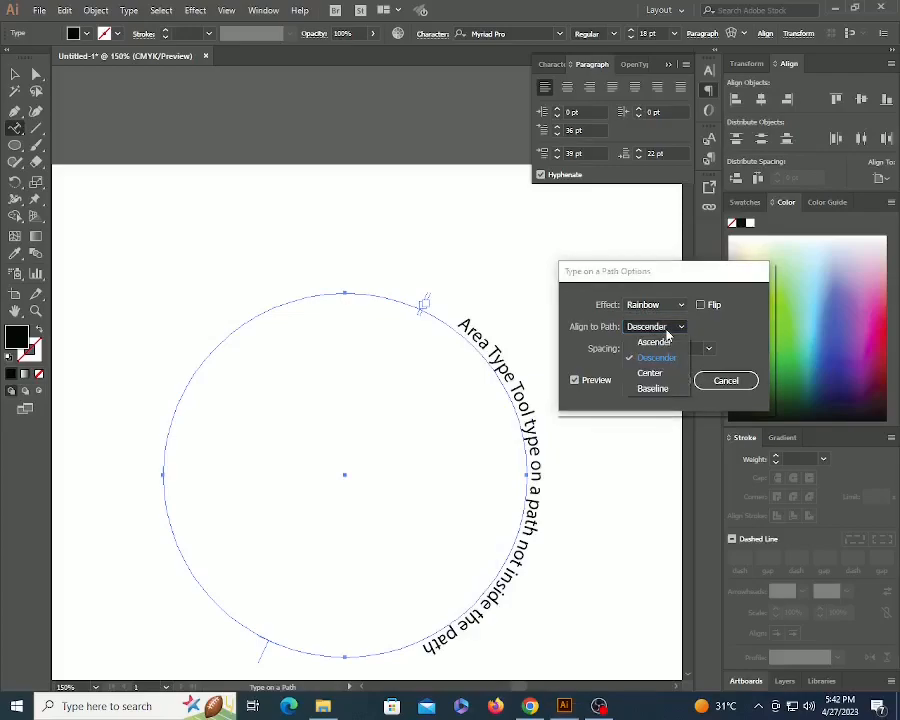
pyautogui.click(660, 389)
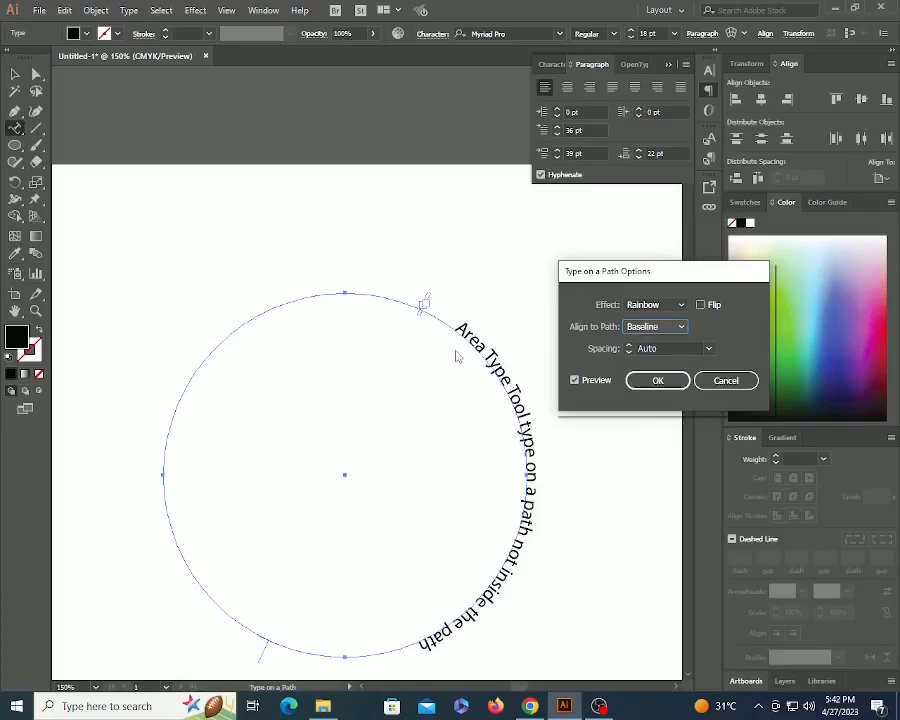
# - Set the path text spacing to 0 pt and apply the Type on a Path options
pyautogui.click(629, 350)
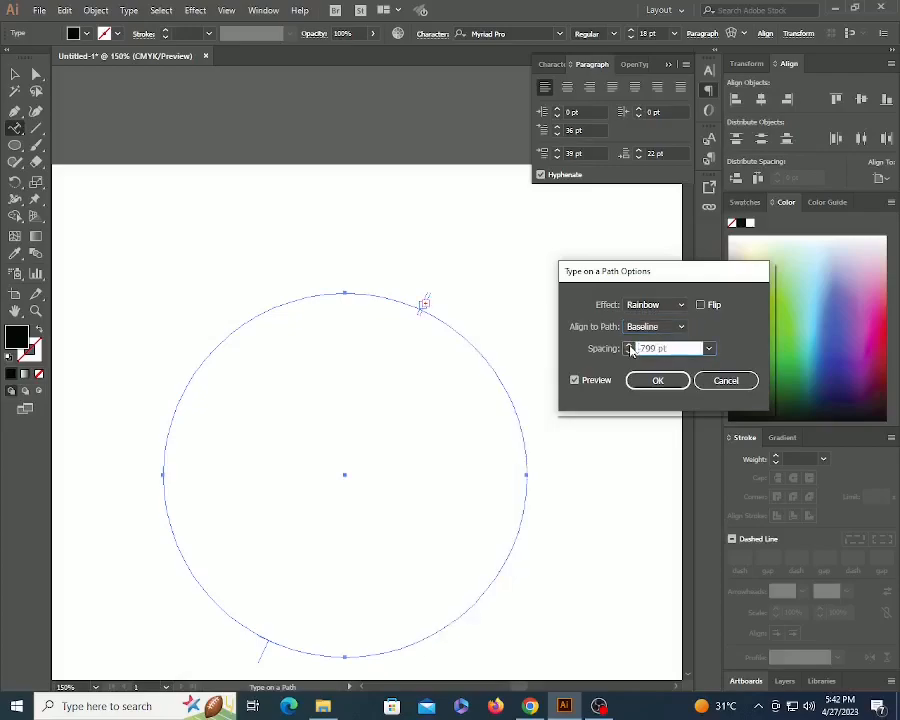
pyautogui.click(709, 349)
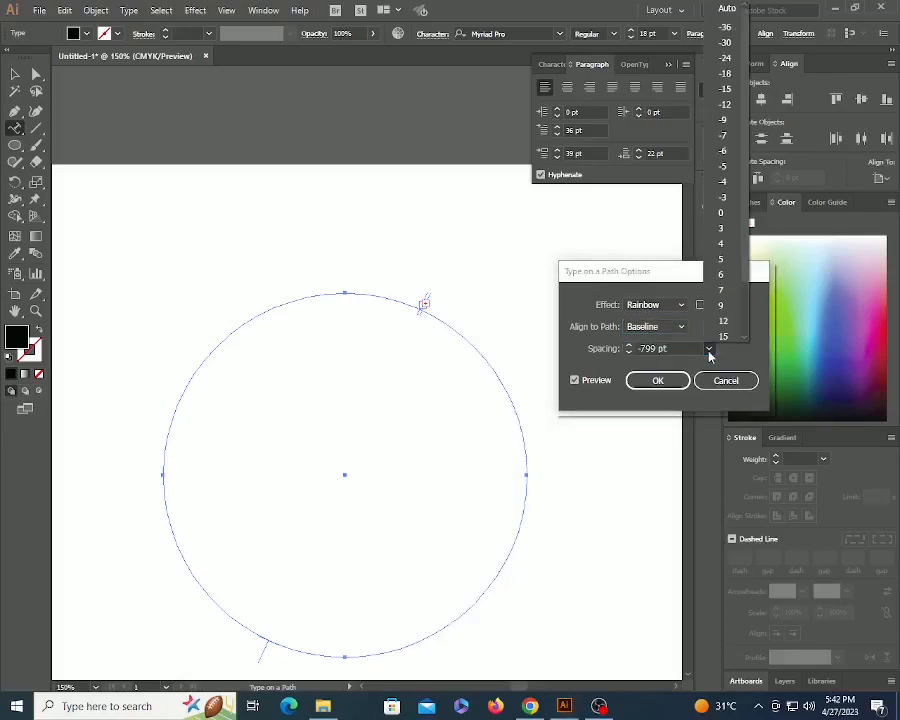
pyautogui.click(731, 213)
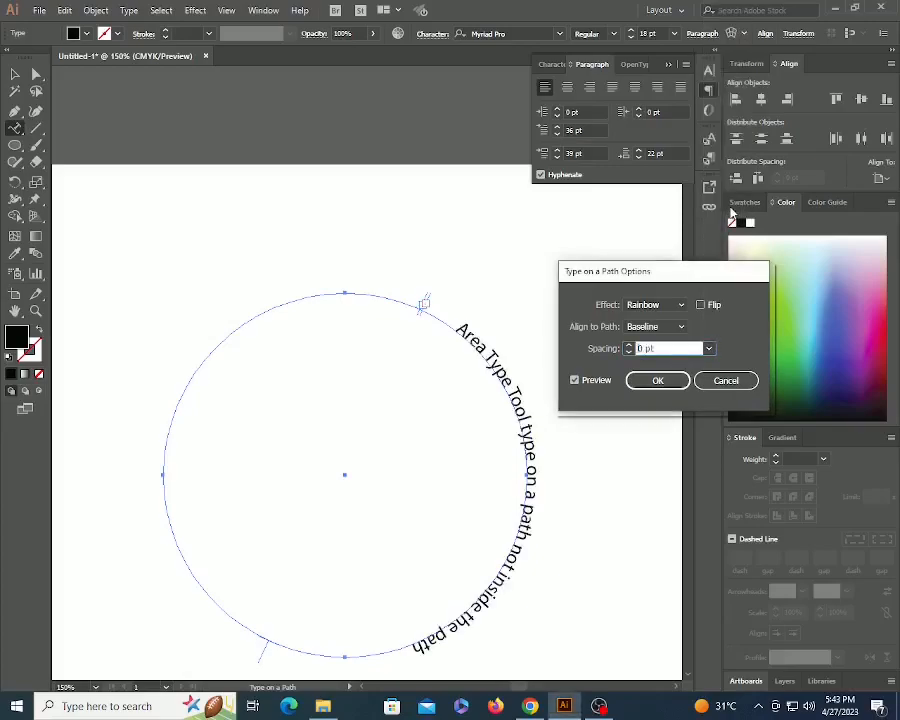
pyautogui.click(650, 382)
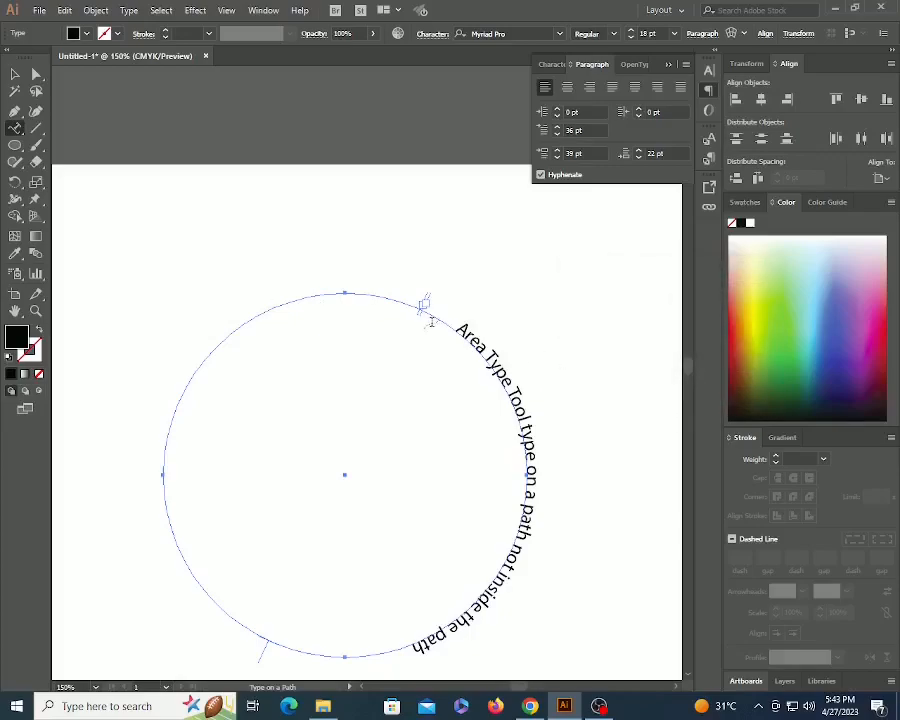
# - Select the circle text object and center-align its paragraph along the path
pyautogui.press('Escape')
pyautogui.click(394, 244)
pyautogui.click(480, 345)
pyautogui.click(567, 88)
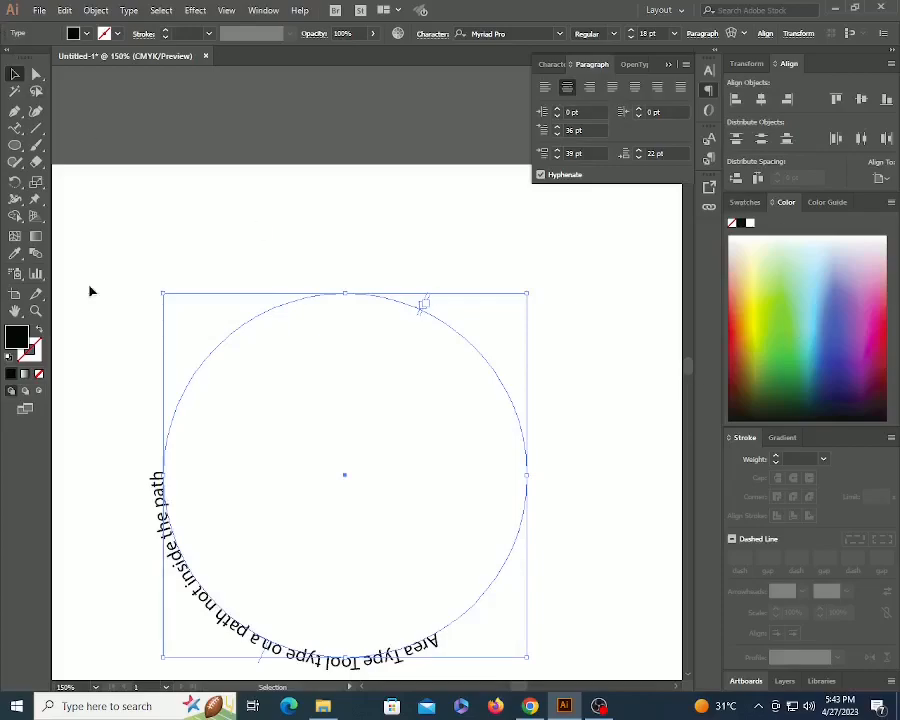
# - Try Flip on the centered circle text with the preview enabled and turn it back off
pyautogui.doubleClick(15, 128)
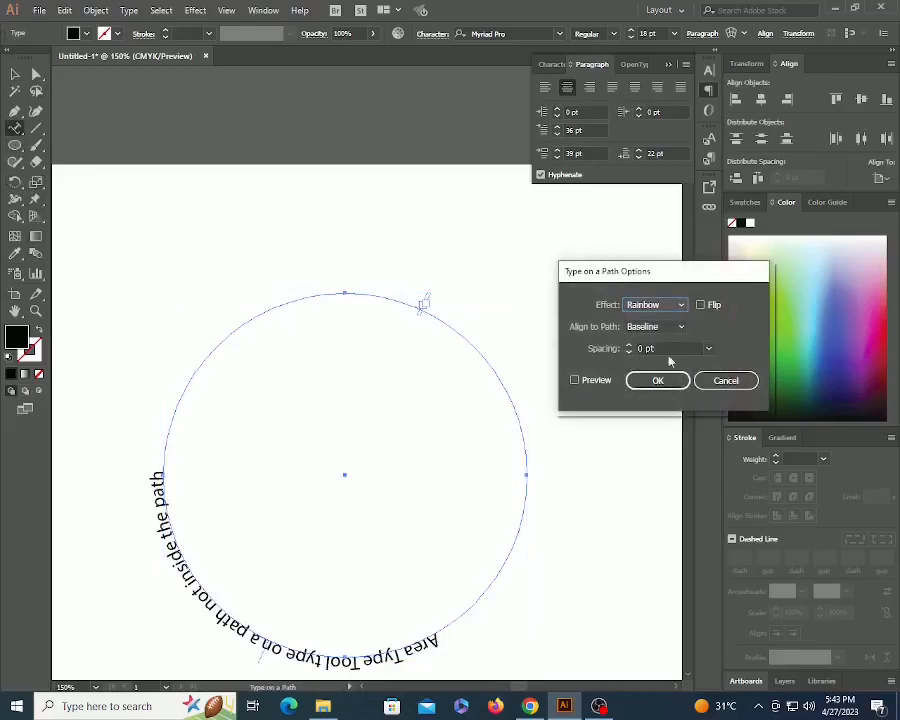
pyautogui.click(702, 306)
pyautogui.click(588, 383)
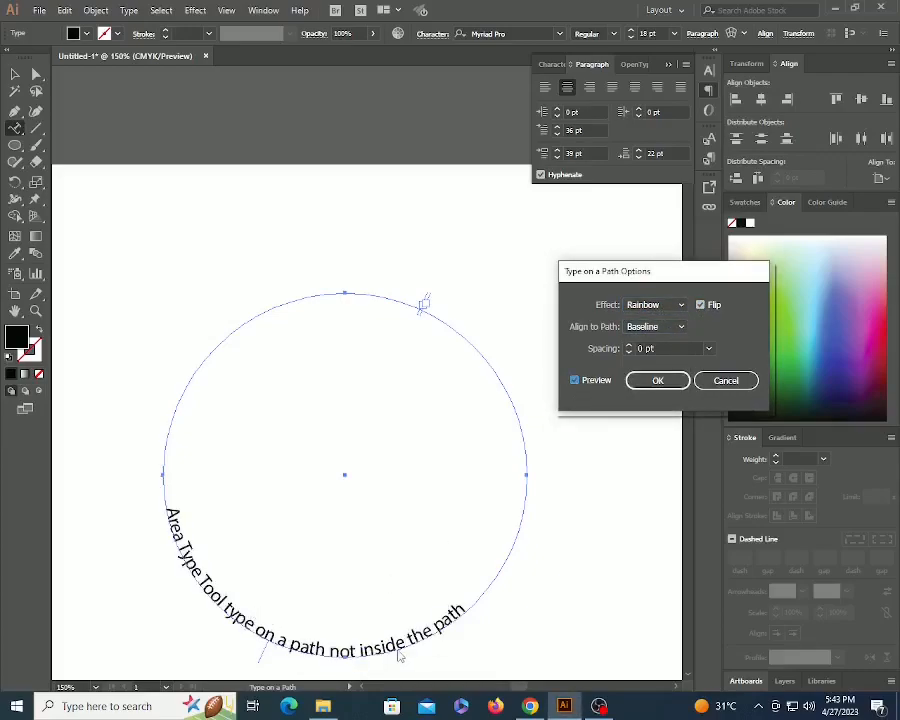
pyautogui.click(701, 304)
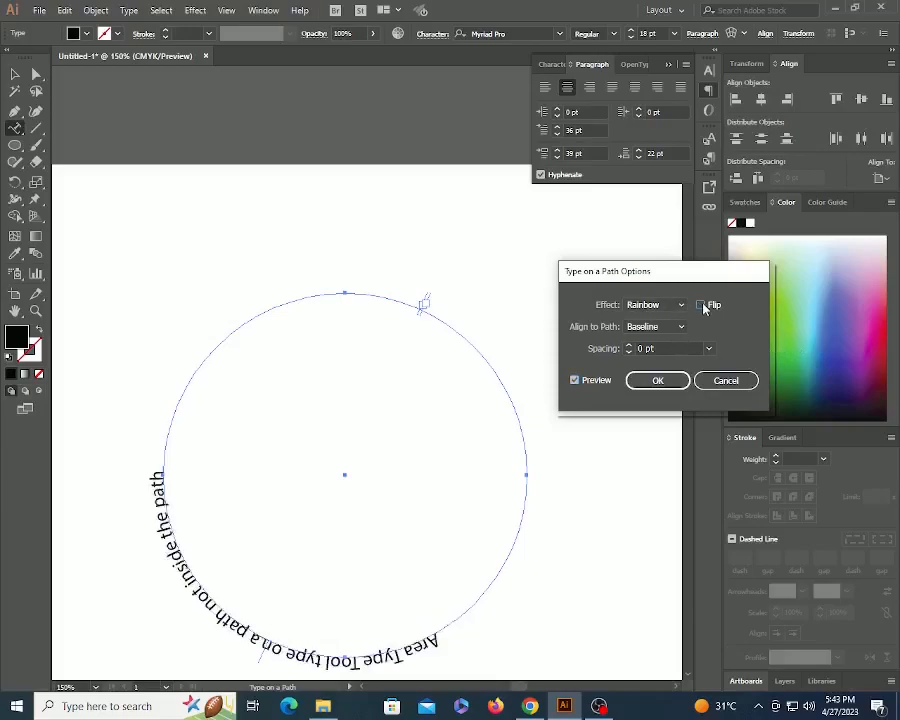
pyautogui.click(657, 381)
# - Move the path text's start and end brackets to the circle's lower left and lower right so the text arcs over the top
pyautogui.press('a')
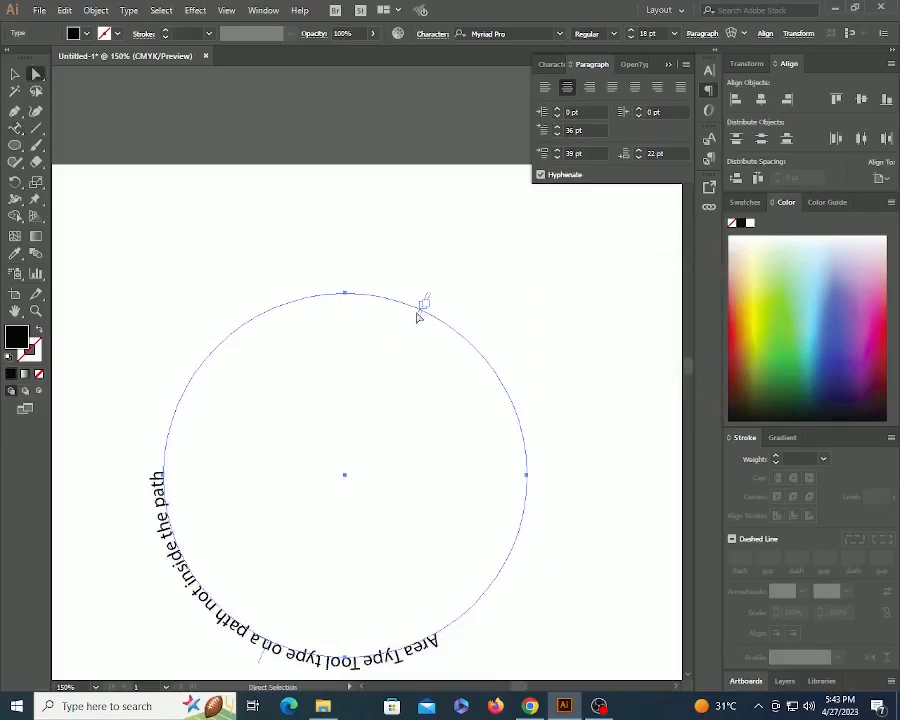
pyautogui.moveTo(420, 316); pyautogui.dragTo(204, 597)
pyautogui.moveTo(420, 300); pyautogui.dragTo(126, 658)
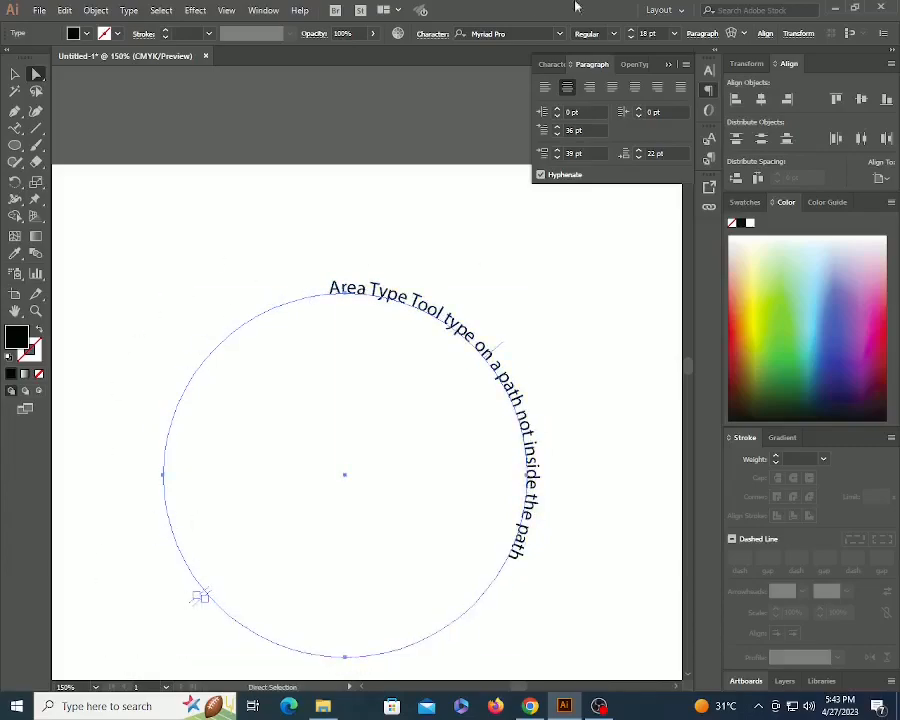
pyautogui.moveTo(198, 607); pyautogui.dragTo(481, 636)
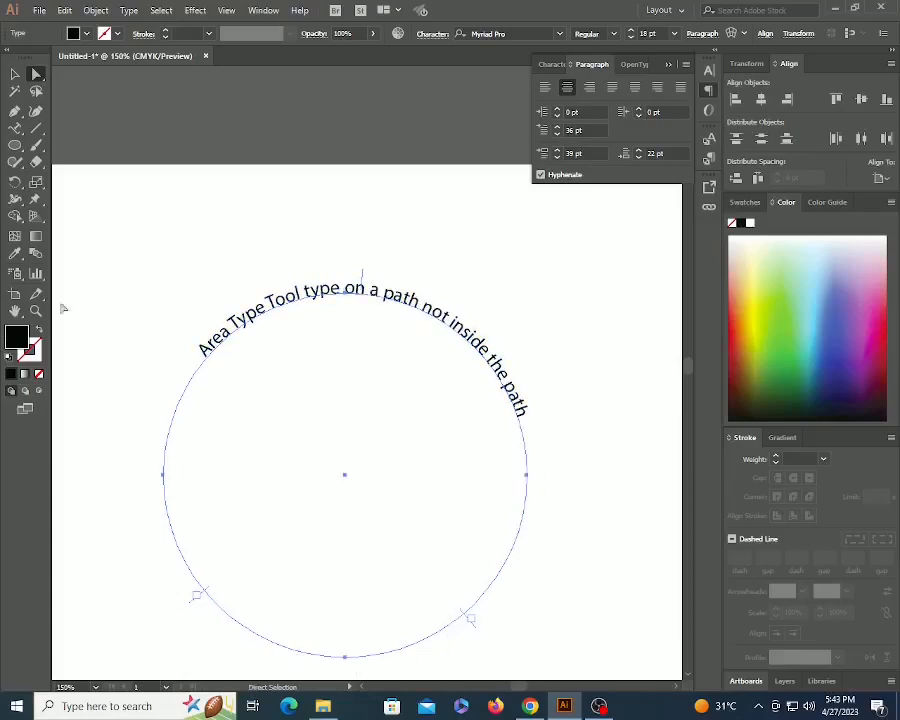
# - Delete the circle with its path text from the artboard
pyautogui.click(308, 231)
pyautogui.press('v')
pyautogui.click(355, 288)
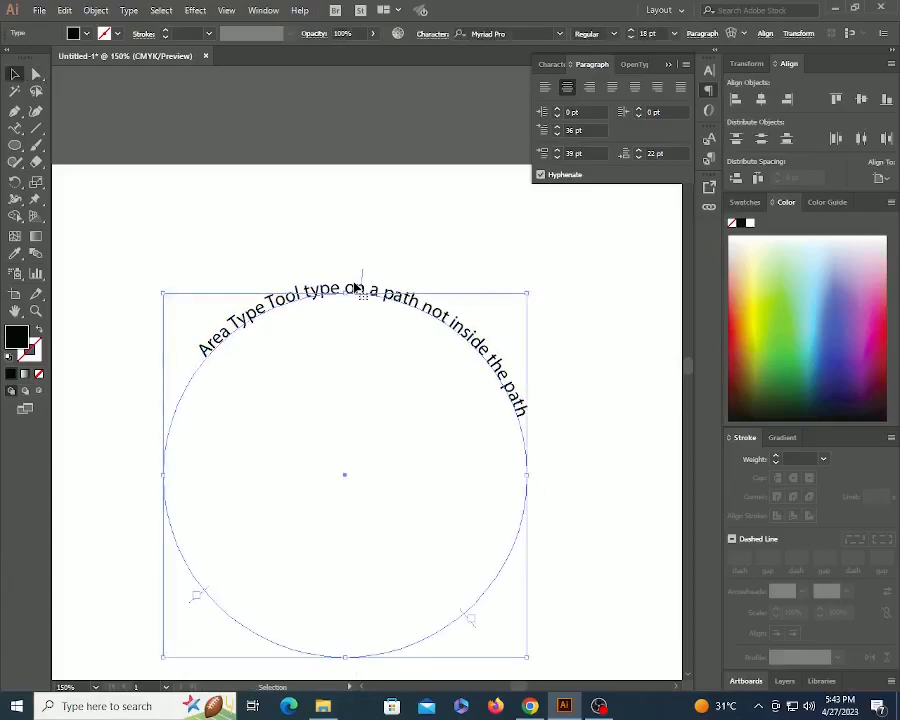
pyautogui.press('Delete')
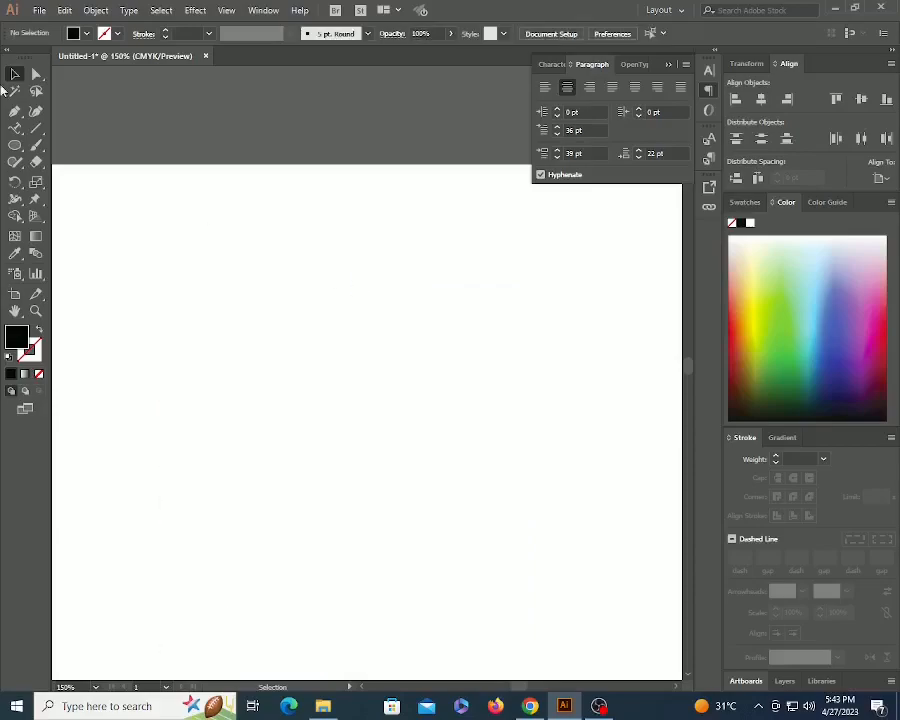
# - Create the vertical text "text tool" on the empty artboard with the Vertical Type tool and select it as an object
pyautogui.click(16, 128)
pyautogui.click(100, 181)
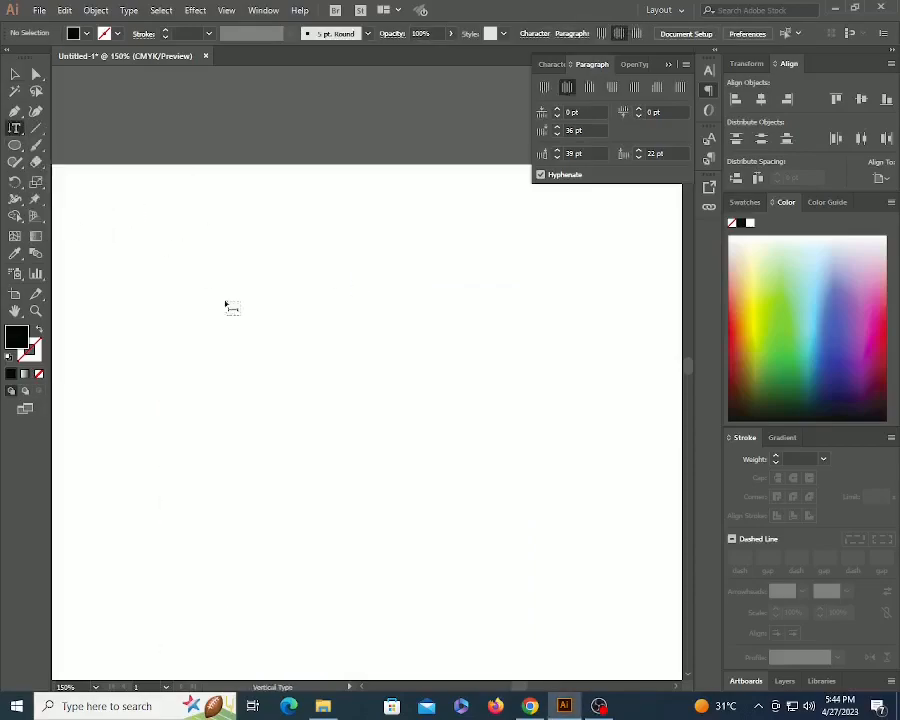
pyautogui.click(231, 263)
pyautogui.write('text')
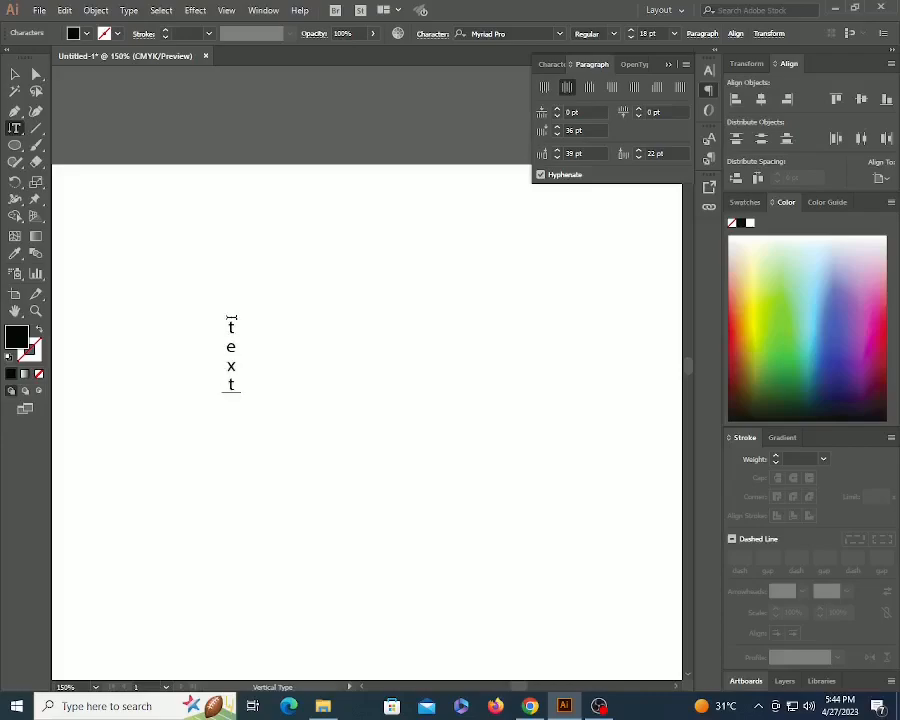
pyautogui.write('tool')
pyautogui.keyDown('ctrl'); pyautogui.click(131, 279); pyautogui.keyUp('ctrl')
pyautogui.press('v')
pyautogui.click(229, 304)
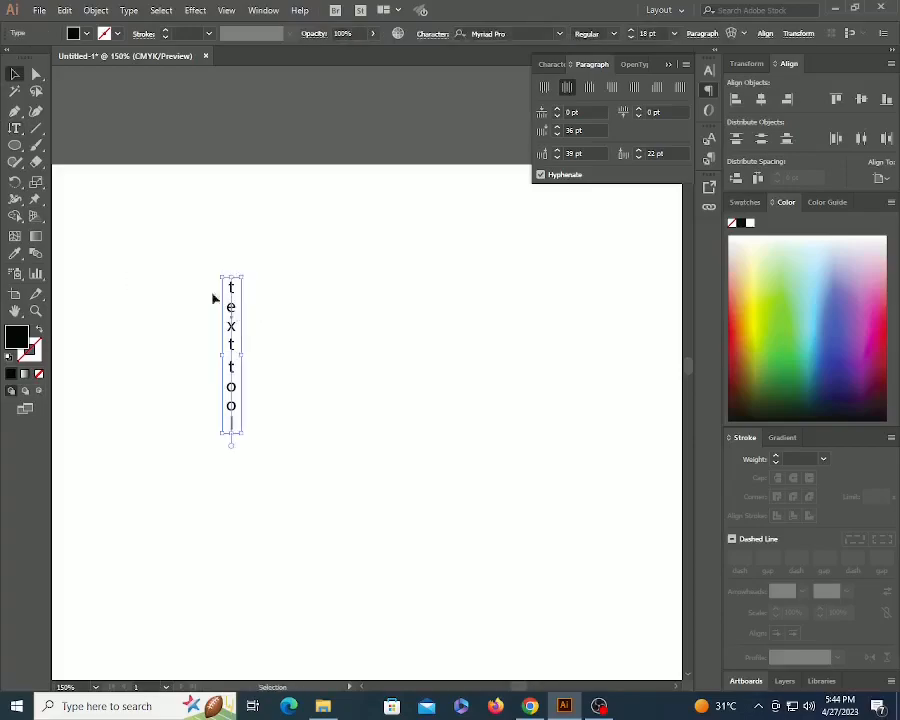
# - Draw a black-filled circle about 175 pt in diameter beside the vertical text with the Ellipse tool
pyautogui.click(15, 128)
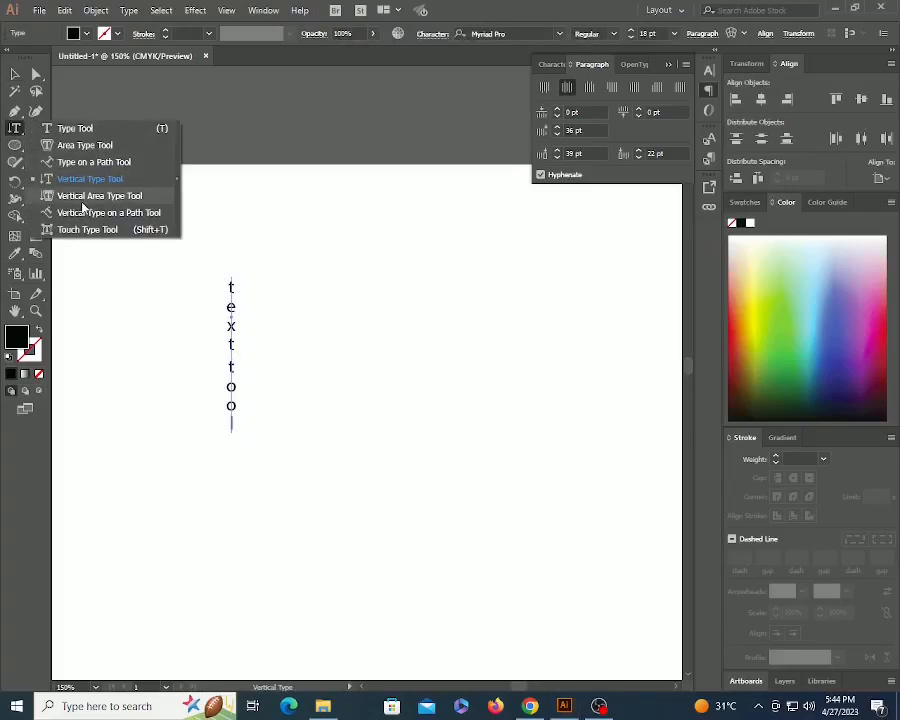
pyautogui.click(15, 145)
pyautogui.moveTo(405, 351); pyautogui.dragTo(496, 443)
# - Turn the circle into a vertical area type shape and fill it with the text "text tool vertical"
pyautogui.click(16, 130)
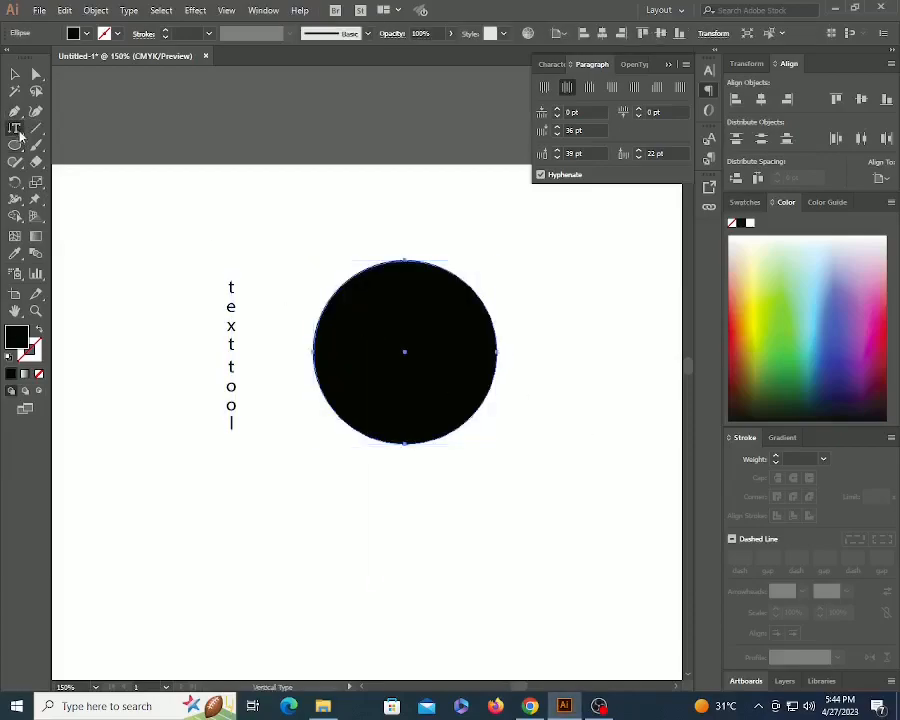
pyautogui.moveTo(16, 130); pyautogui.dragTo(58, 195)
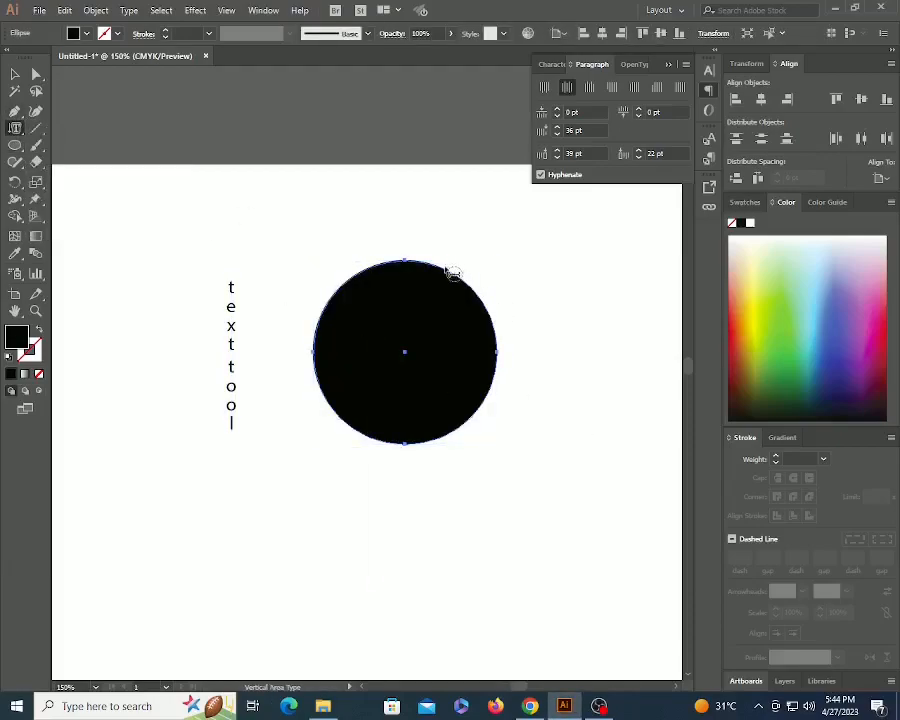
pyautogui.click(445, 270)
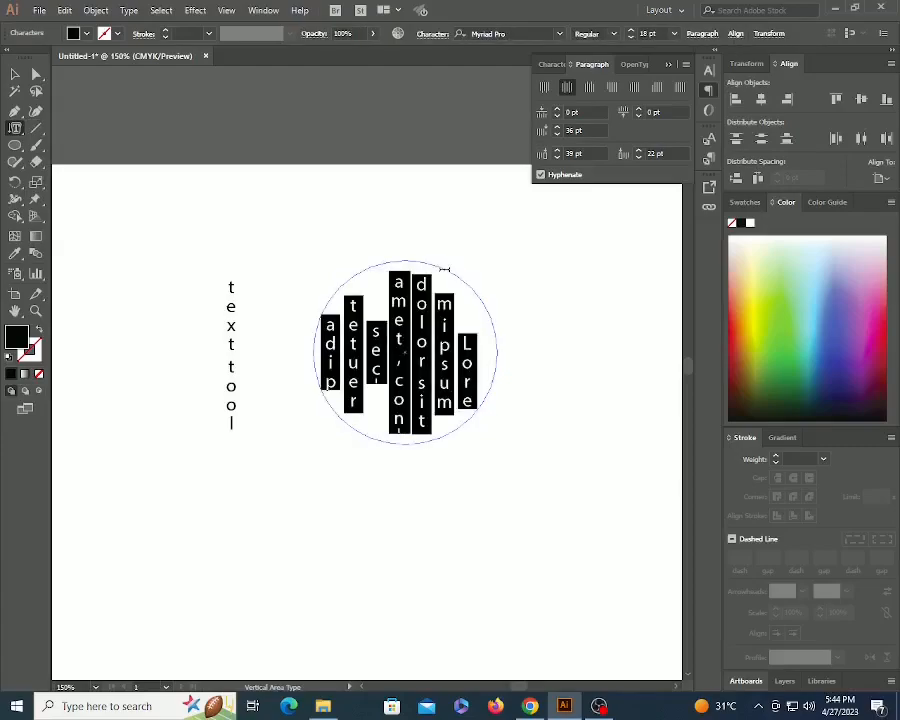
pyautogui.write('text tool ver')
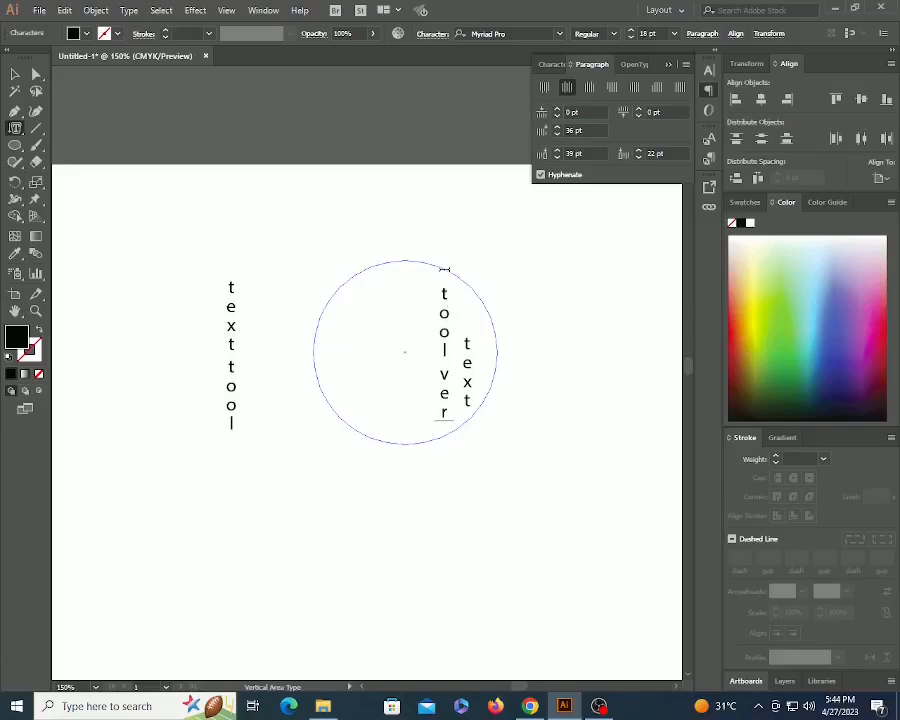
pyautogui.write('tical')
# - Try the top, centered and justified alignments on all the circle's text, ending with all lines justified
pyautogui.hotkey('ctrl', 'a')
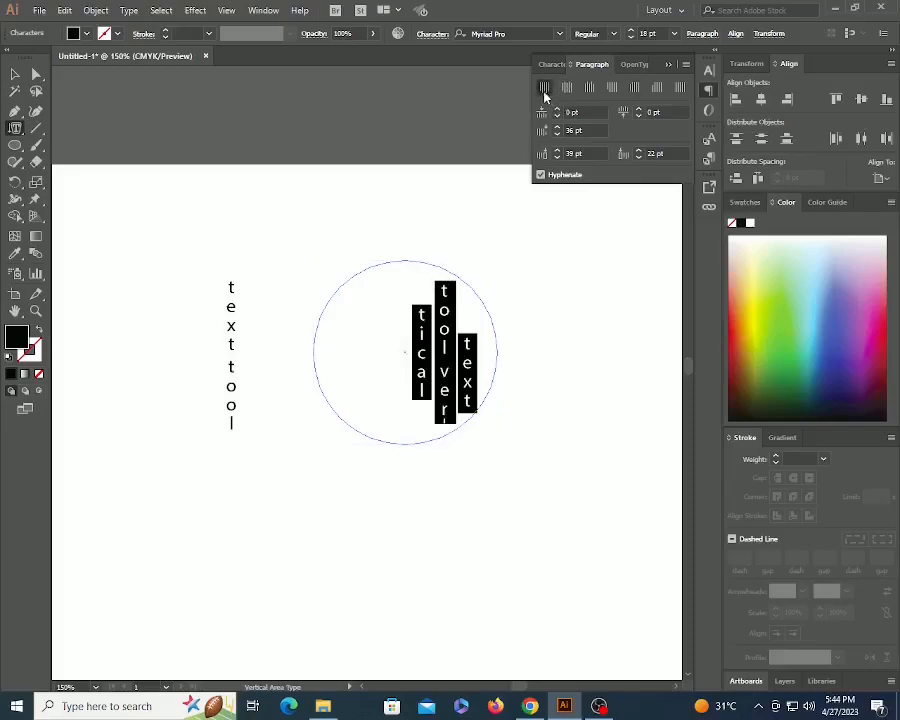
pyautogui.click(545, 90)
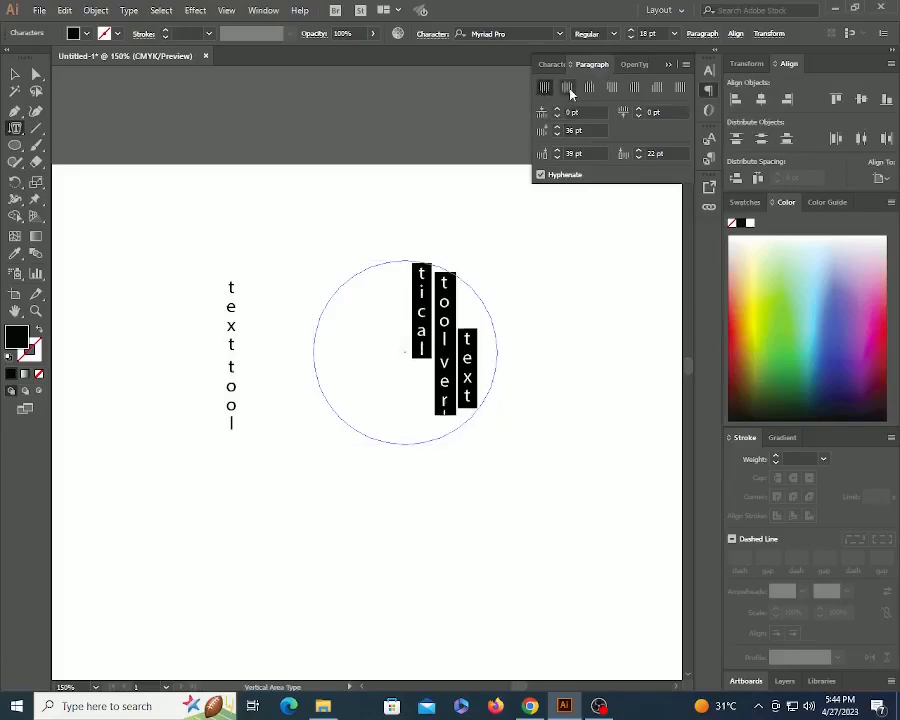
pyautogui.click(569, 89)
pyautogui.click(612, 88)
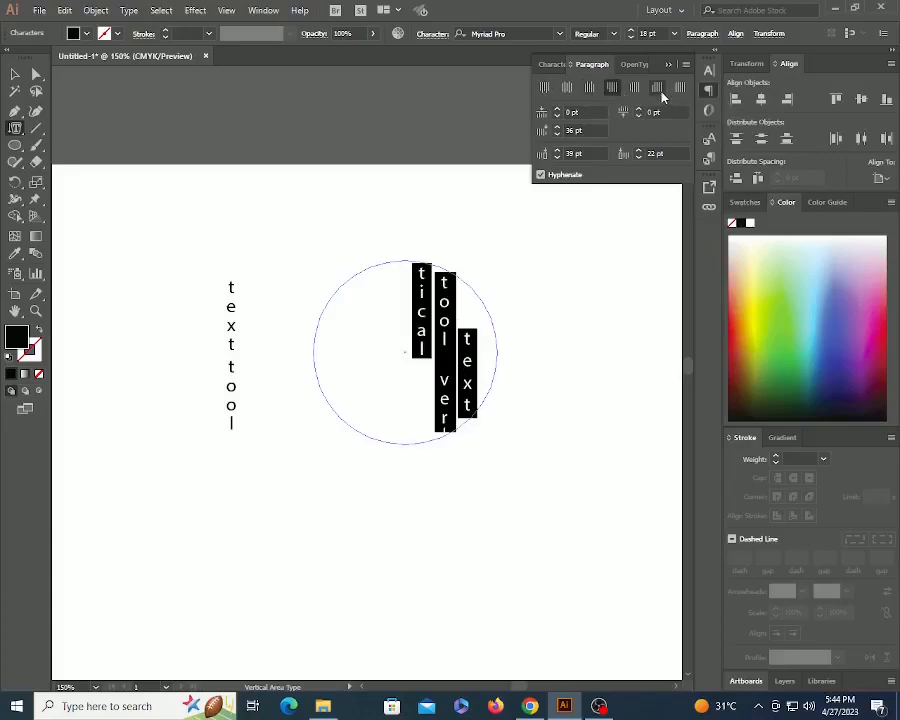
pyautogui.click(634, 92)
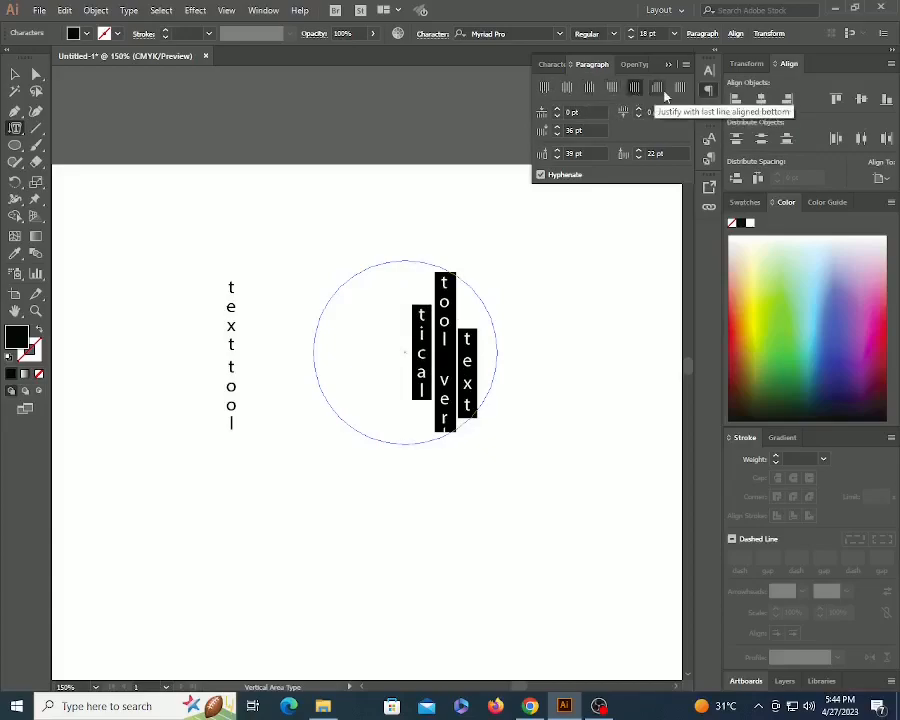
pyautogui.click(682, 90)
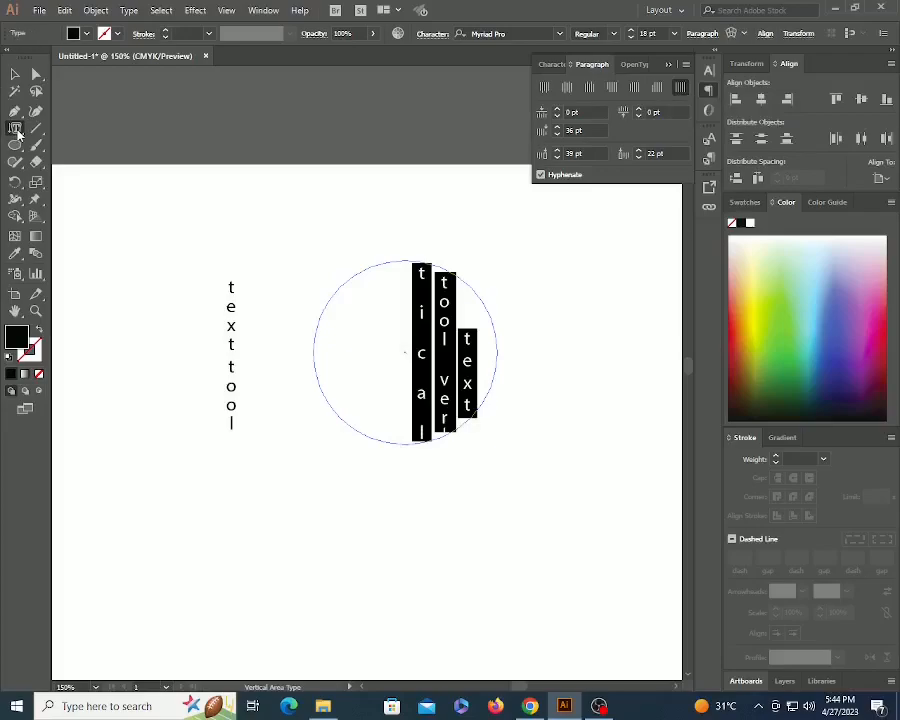
# - Set the circle's area type to 209 pt wide and 202 pt high in Area Type Options with the preview enabled
pyautogui.doubleClick(16, 129)
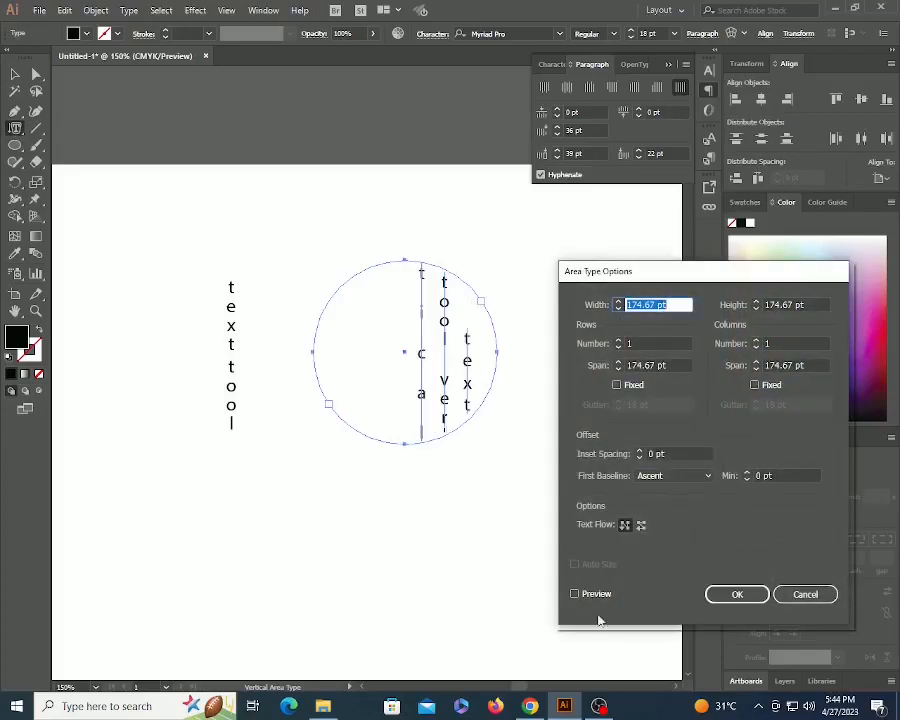
pyautogui.click(574, 593)
pyautogui.click(619, 300)
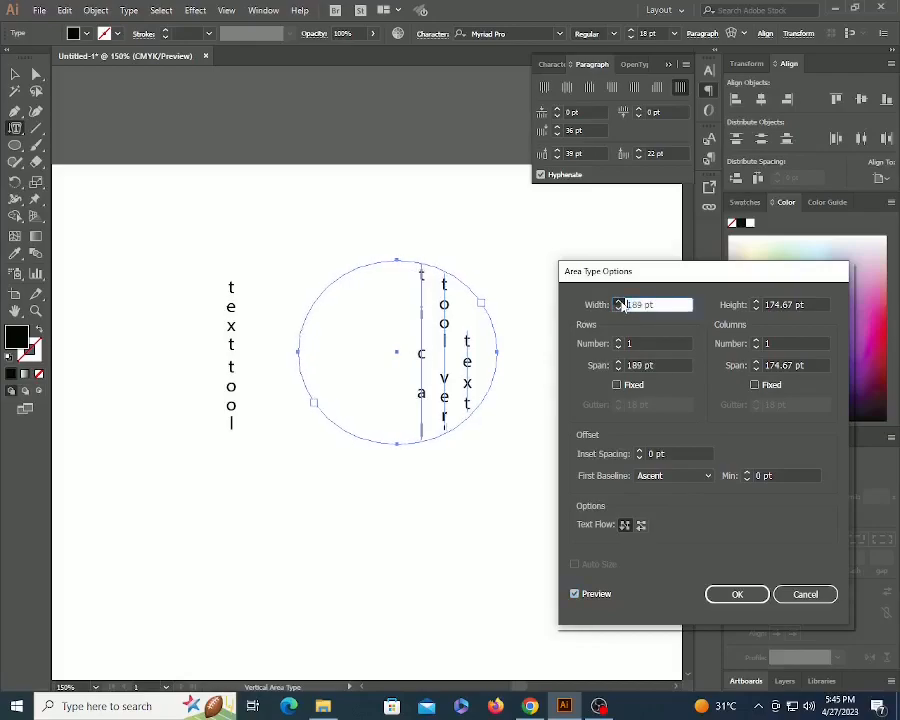
pyautogui.click(757, 305)
pyautogui.click(757, 303)
# - Divide the circle's text area into 3 rows and 3 columns
pyautogui.click(619, 341)
pyautogui.click(619, 341)
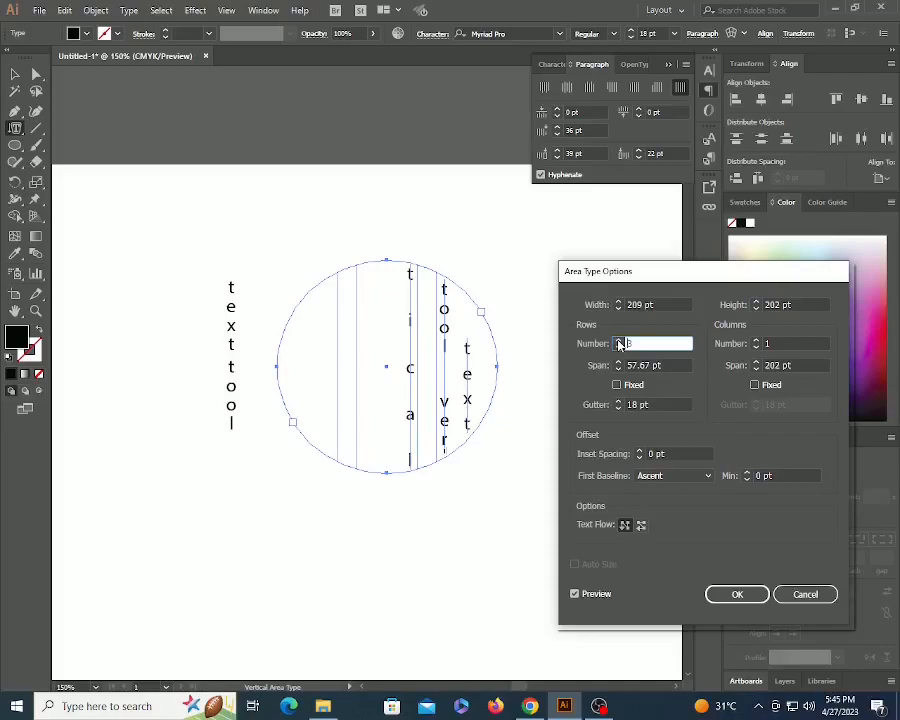
pyautogui.click(757, 341)
pyautogui.click(757, 341)
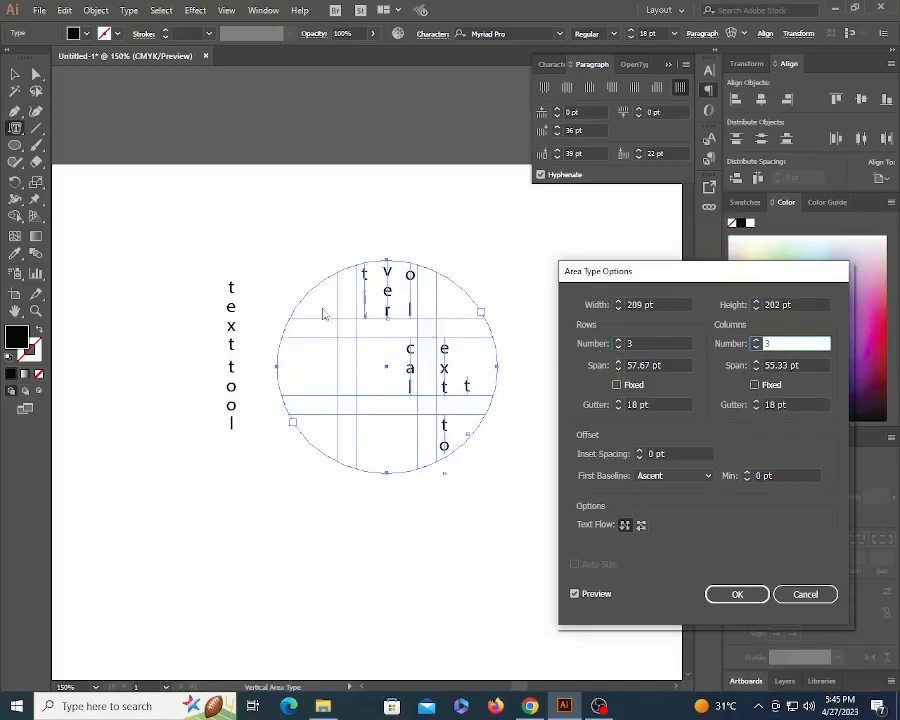
# - Set the row span to 70 pt and the column span to 64 pt, and apply the area type options
pyautogui.click(619, 362)
pyautogui.click(619, 363)
pyautogui.click(756, 363)
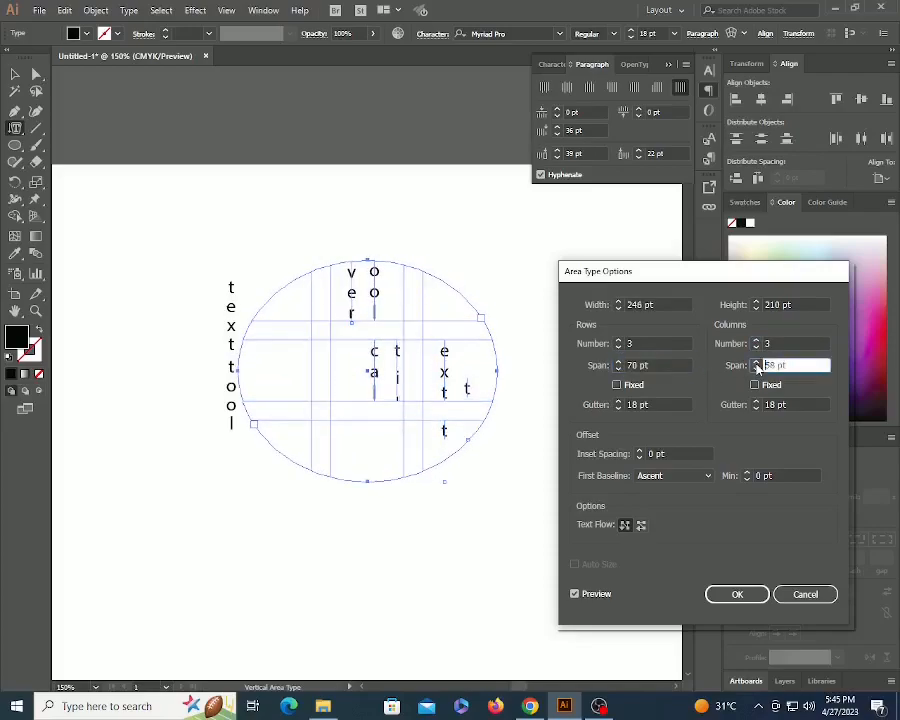
pyautogui.click(756, 363)
pyautogui.click(756, 363)
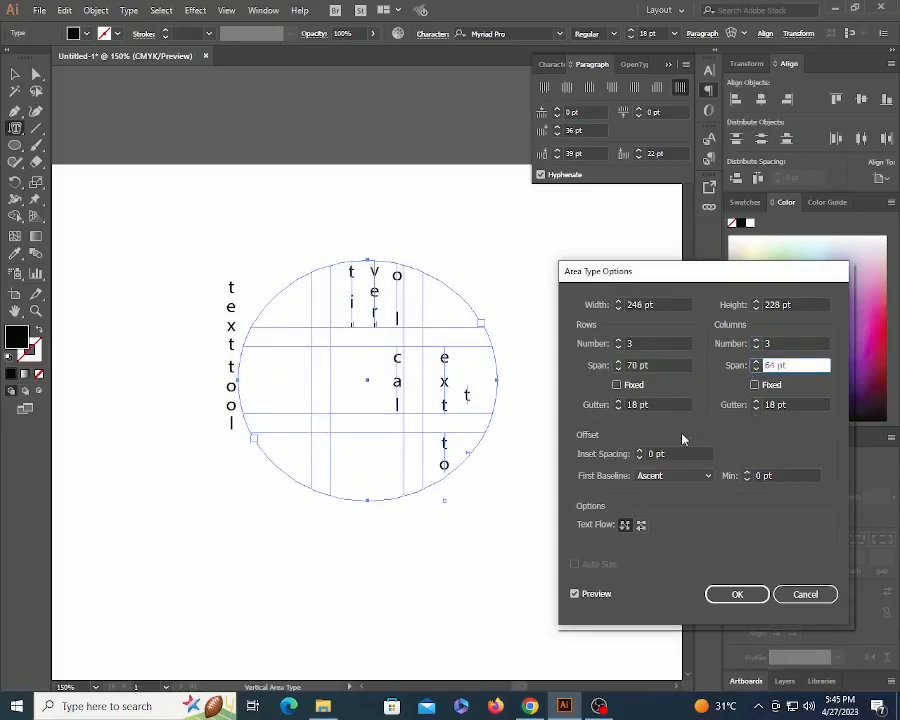
pyautogui.click(759, 598)
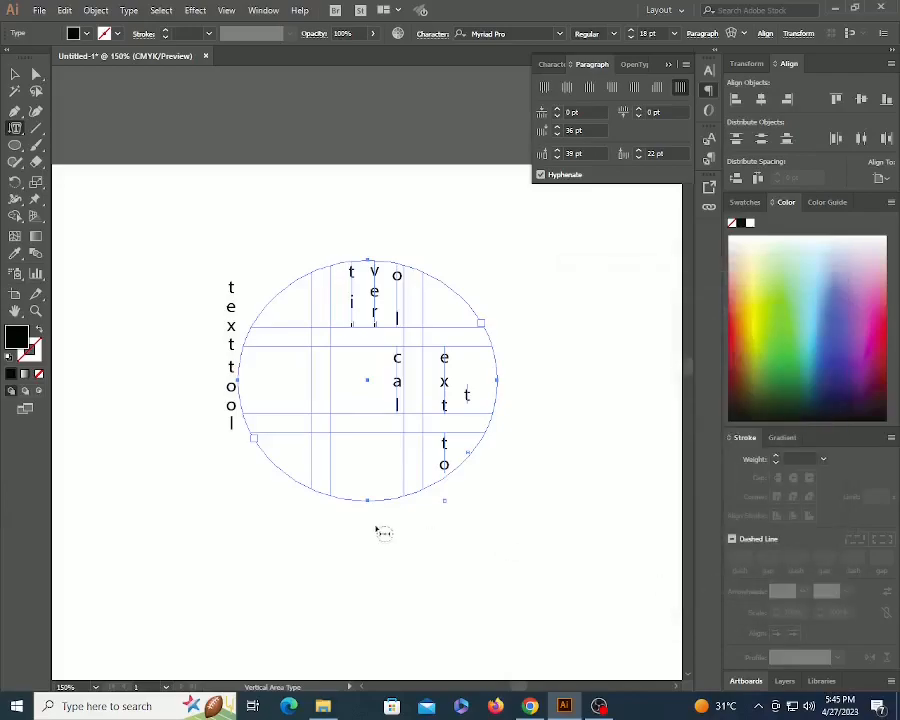
# - Switch to the Selection tool and deselect the circle's vertical area text
pyautogui.press('v')
pyautogui.click(412, 562)
pyautogui.click(398, 332)
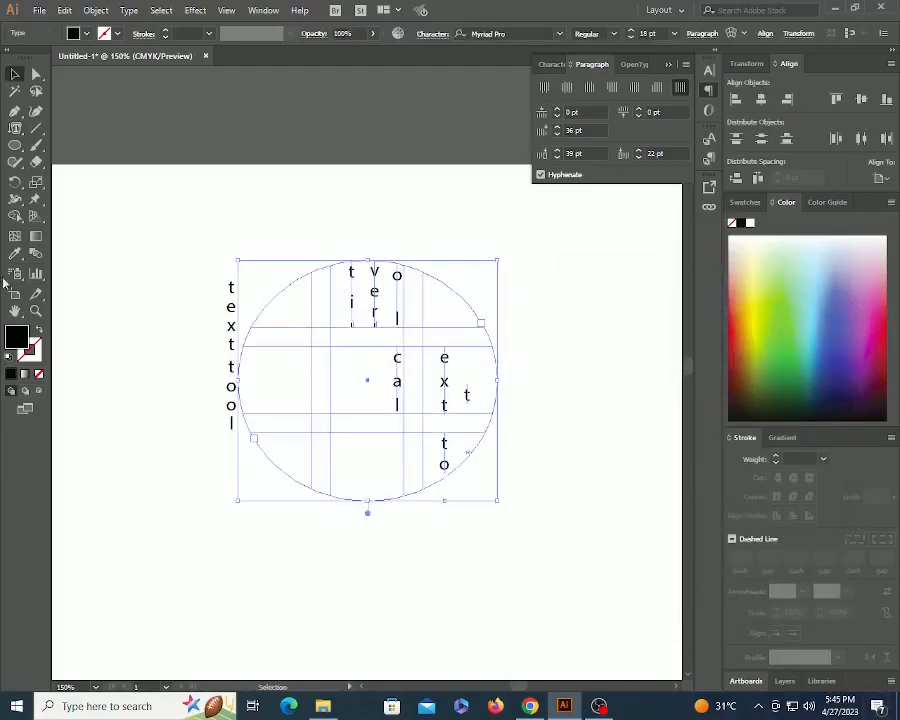
pyautogui.click(16, 130)
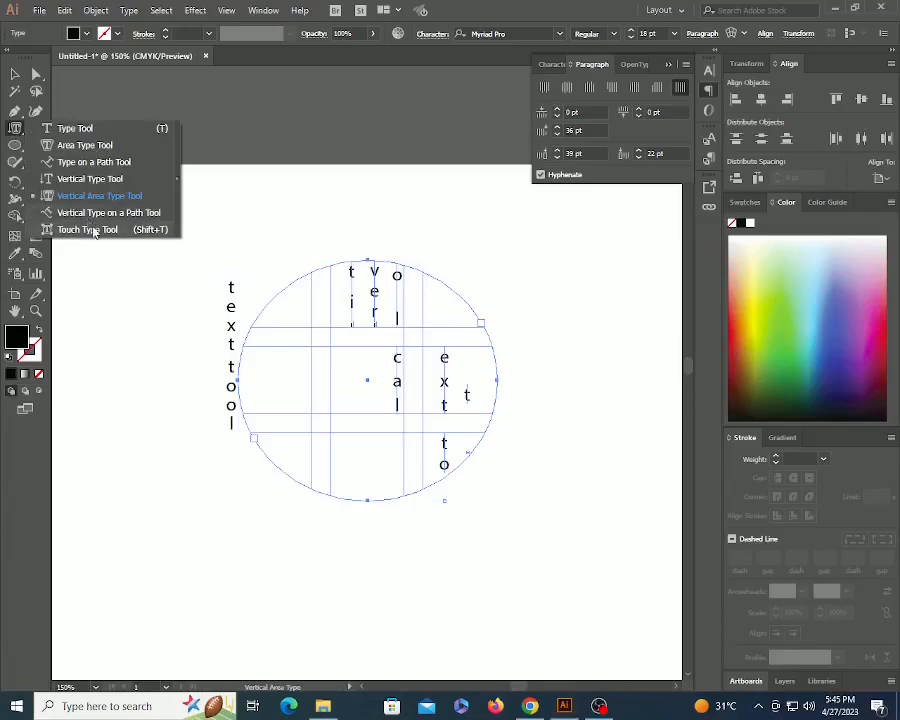
pyautogui.click(17, 76)
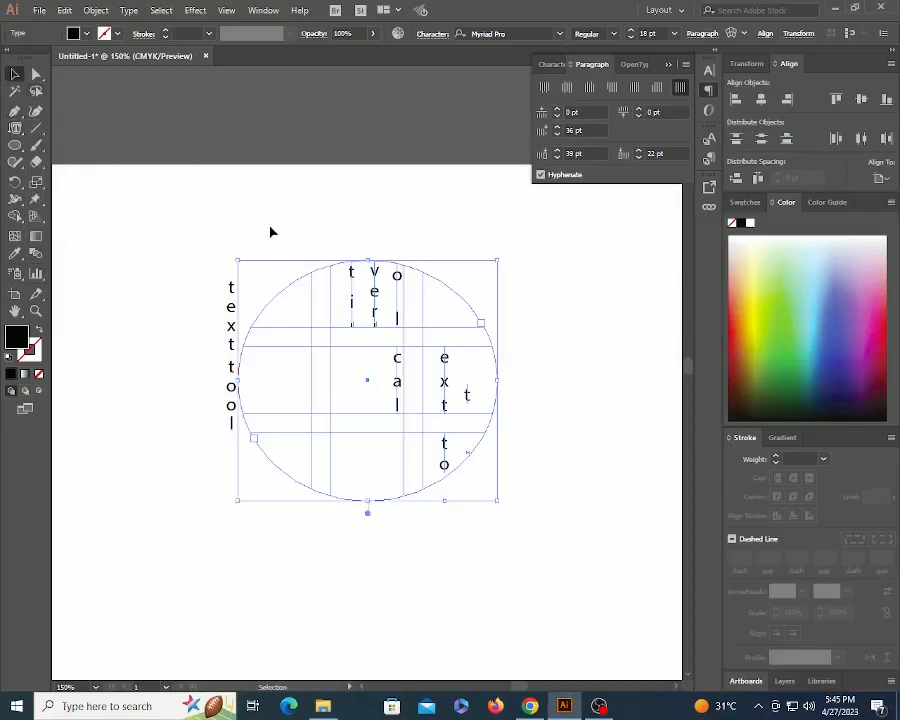
pyautogui.click(271, 231)
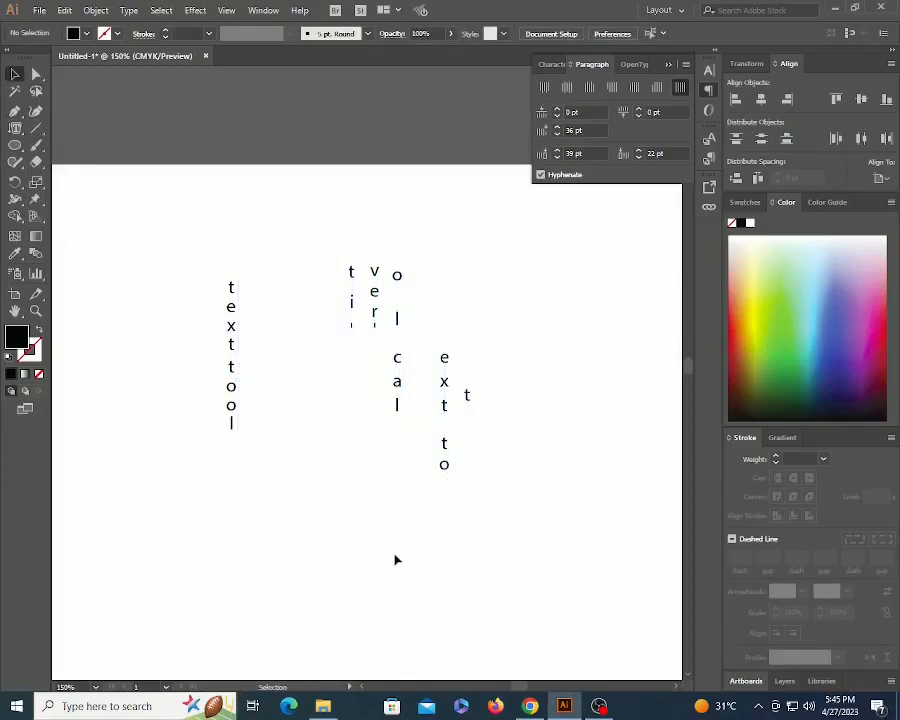